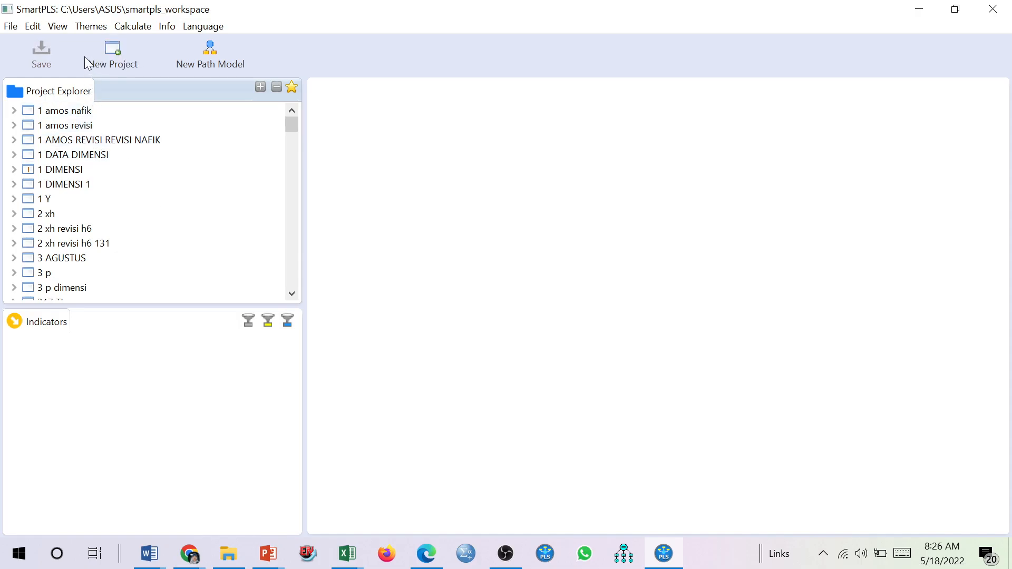
Step: Create a new project named PERAN MEDIASI 3
click(11, 27)
click(8, 27)
click(11, 26)
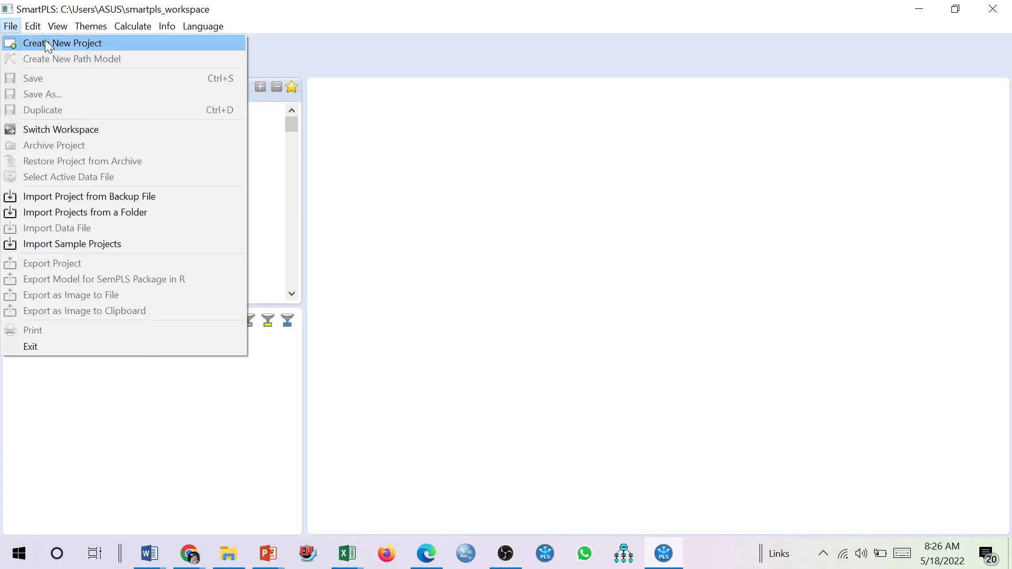
click(45, 42)
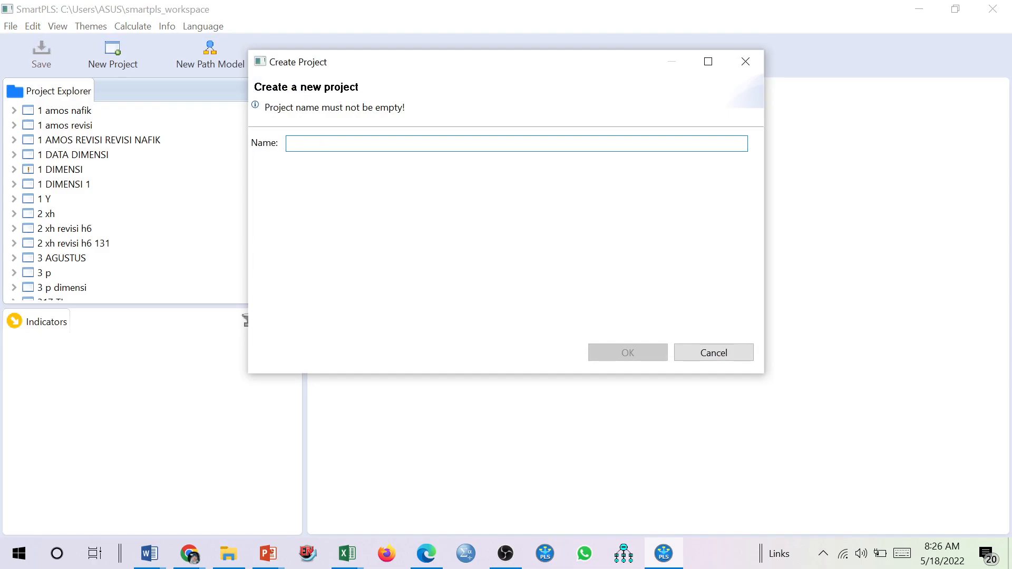
text(PERAN MEDIASI 3)
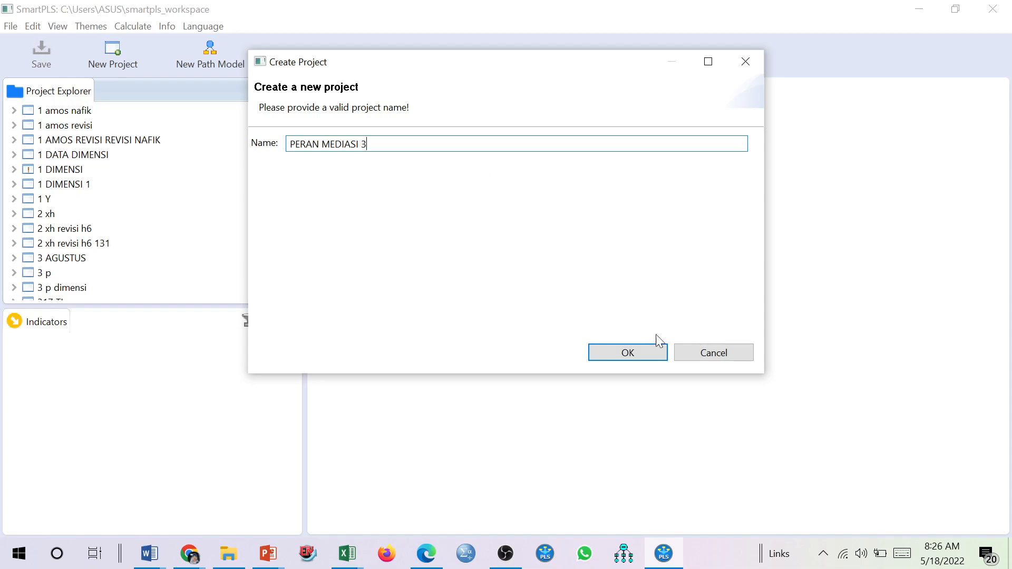
click(641, 354)
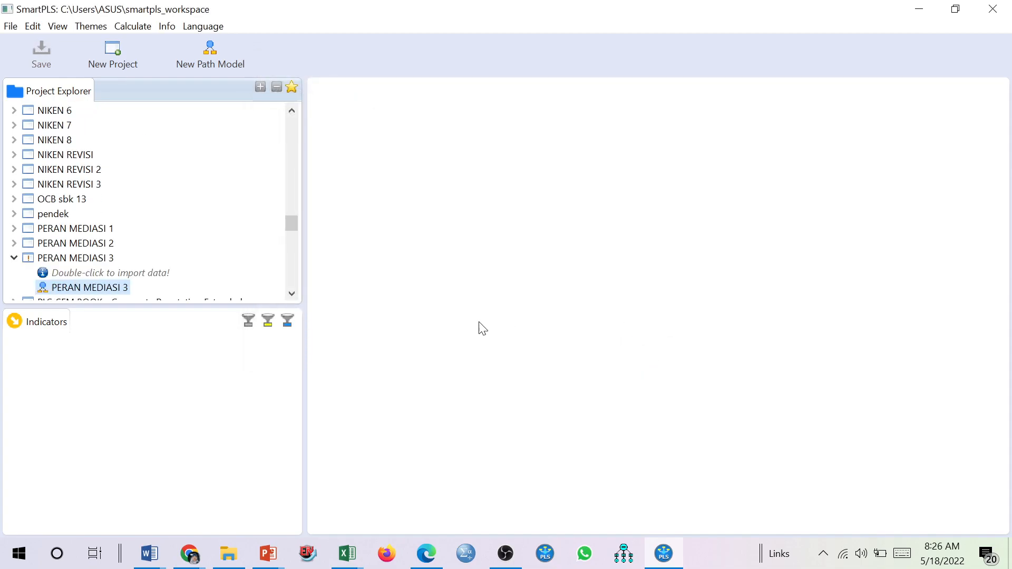
Step: Import the data file DATA BUKU IMAM GHOZALI from the SESI 10 folder into the project, keeping its name, and look over its indicators
double_click(103, 274)
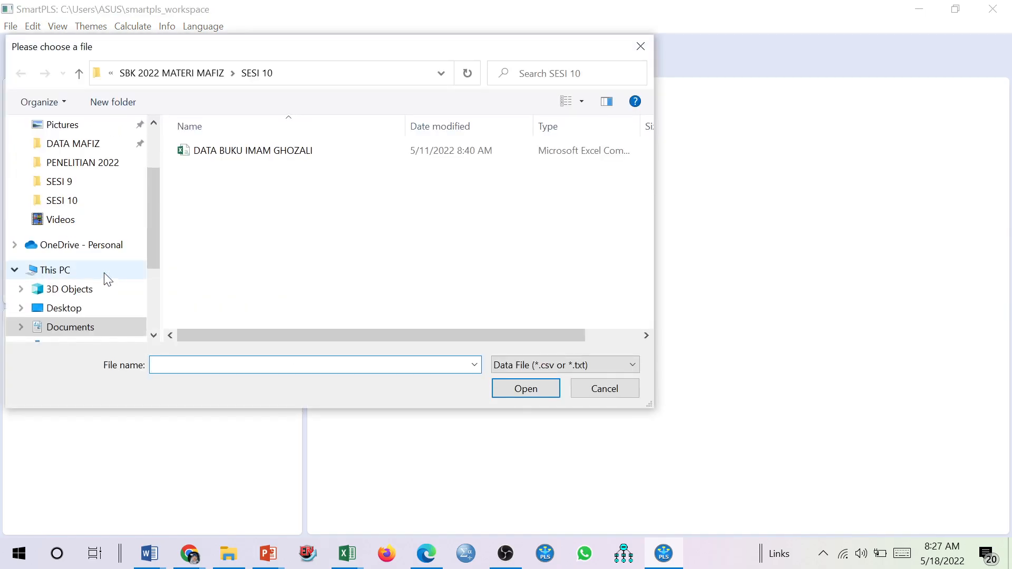
click(283, 151)
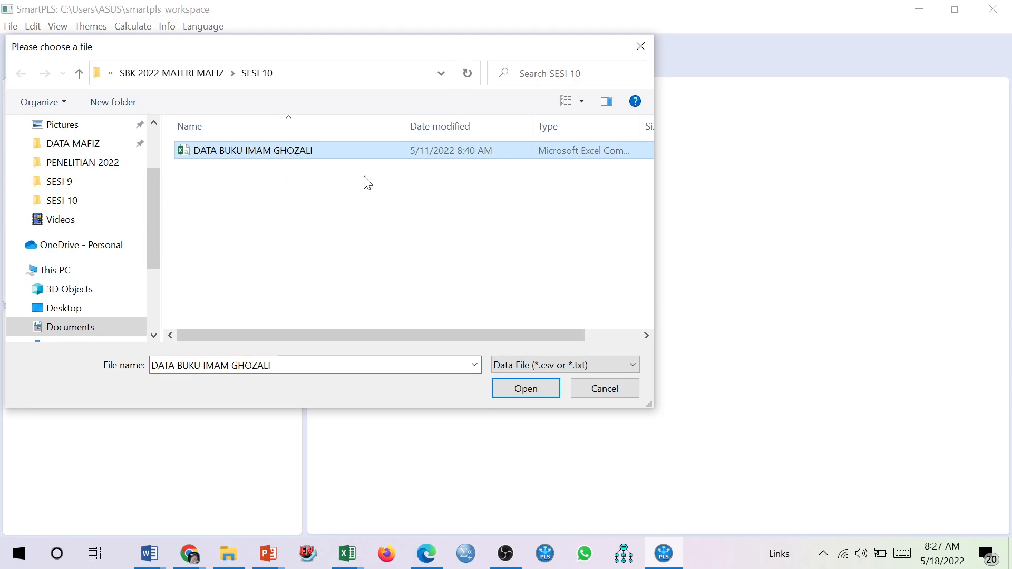
click(527, 390)
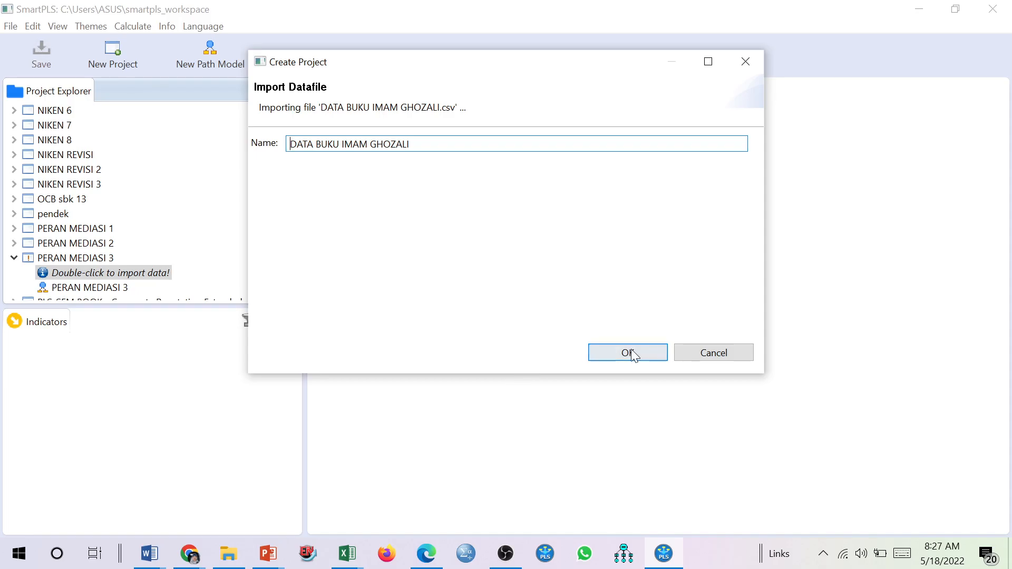
click(629, 352)
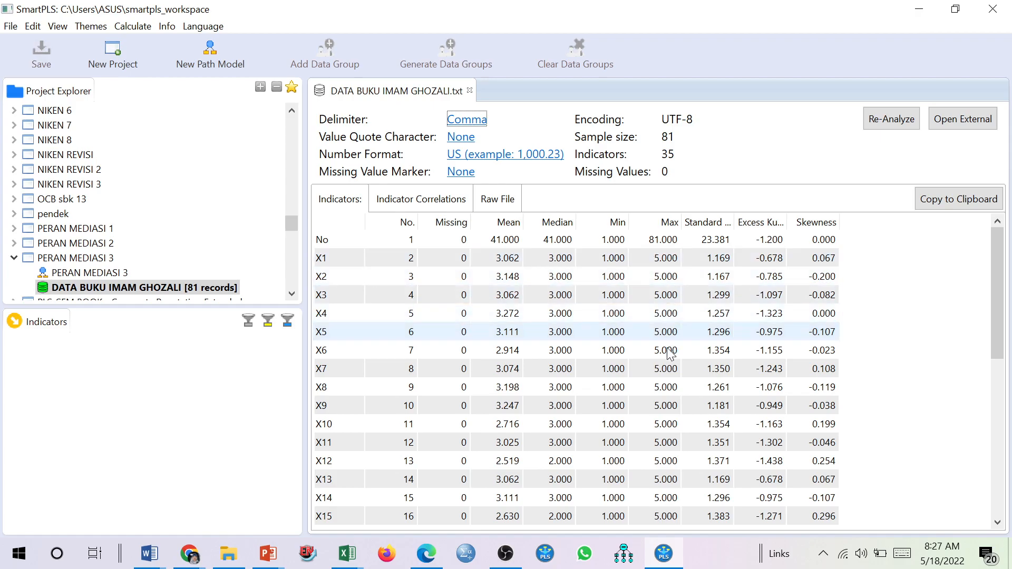
scroll(670, 353, down, 2)
scroll(674, 360, up, 2)
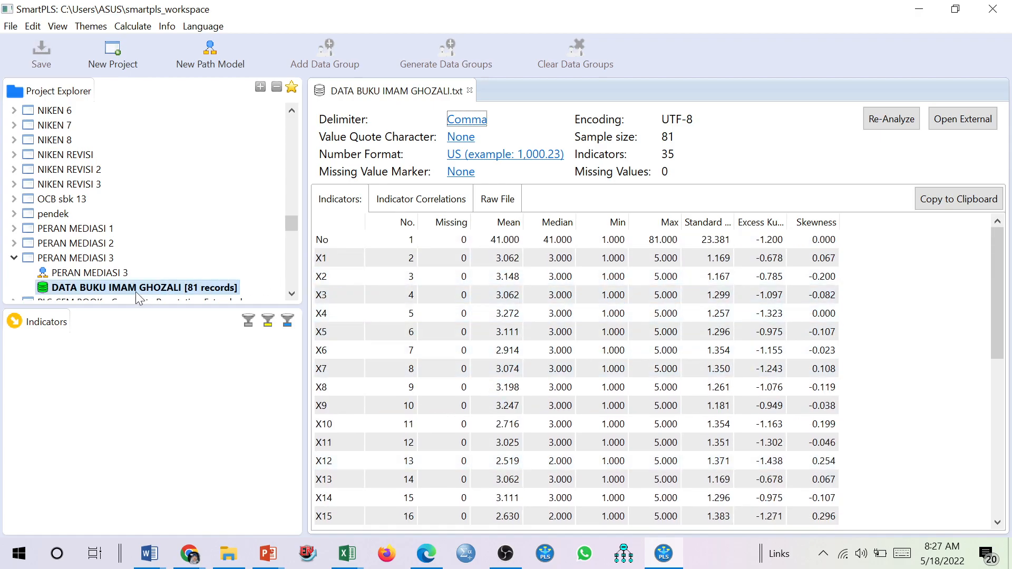
Step: Open the PERAN MEDIASI 3 path model for editing and look through its indicator list
click(108, 289)
click(103, 273)
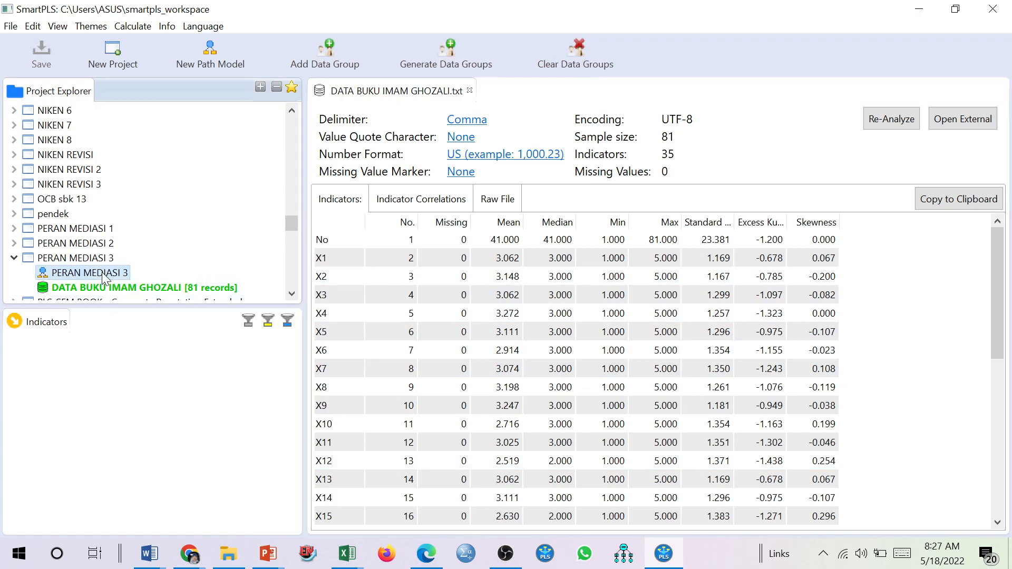
double_click(103, 272)
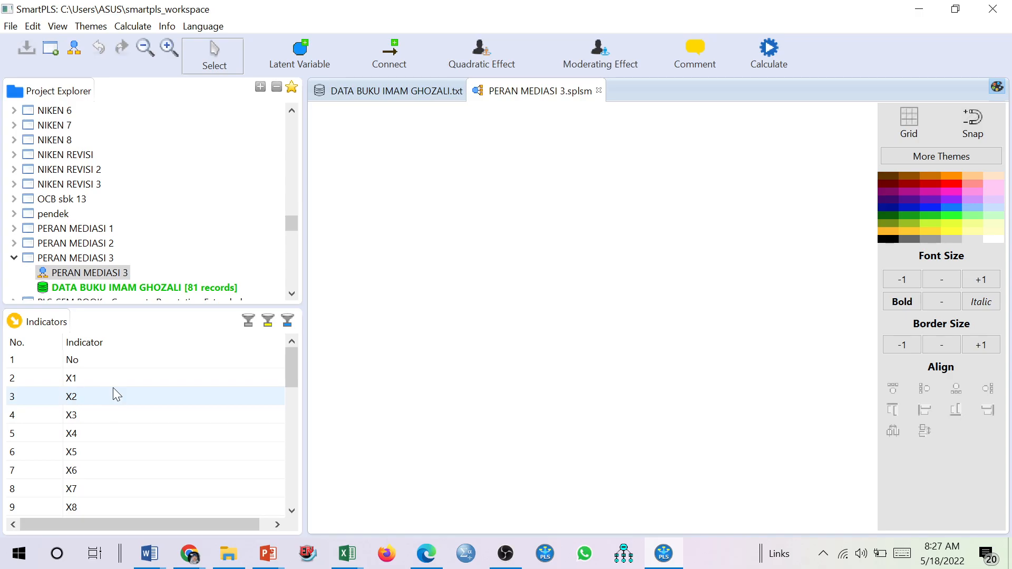
scroll(149, 483, down, 1)
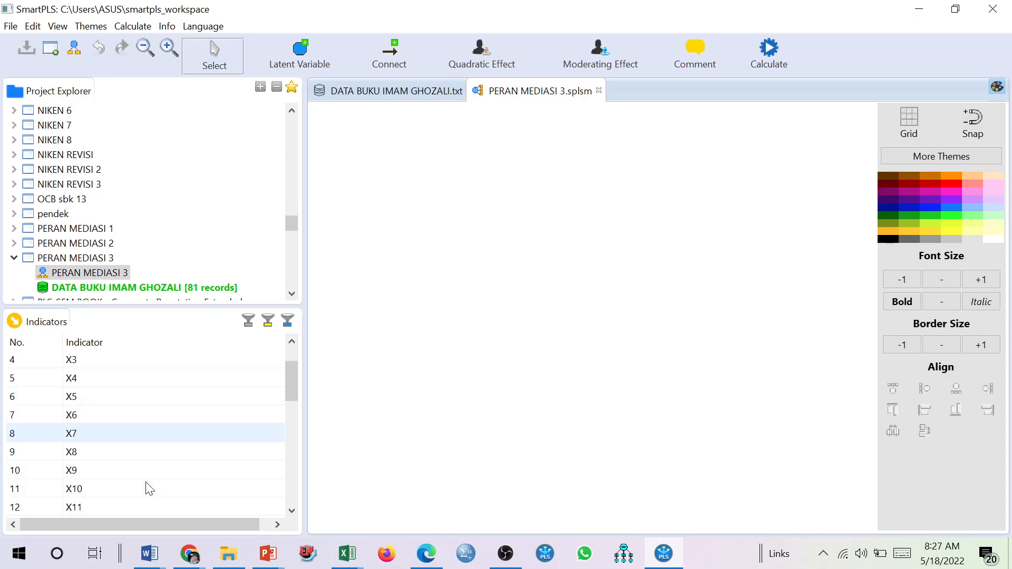
scroll(150, 489, up, 1)
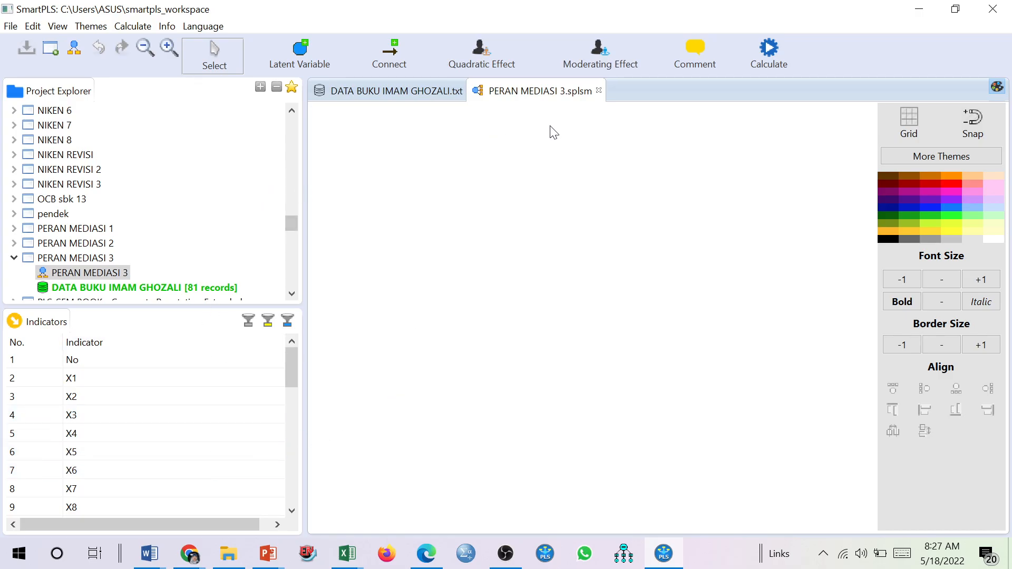
Step: Place four latent variables on the empty canvas in a rough diamond: one on each side, one above and one below
click(300, 53)
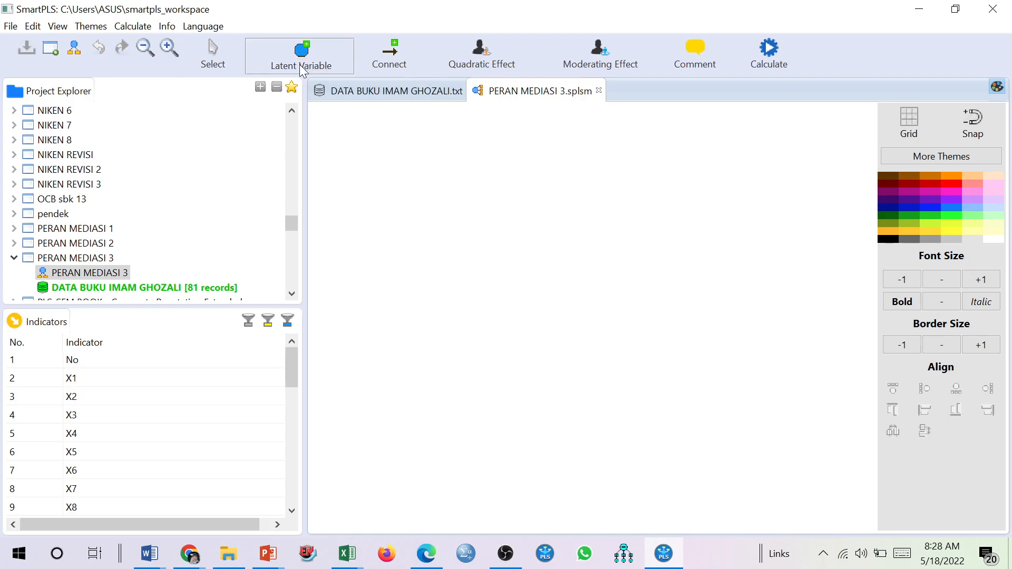
click(479, 320)
click(633, 227)
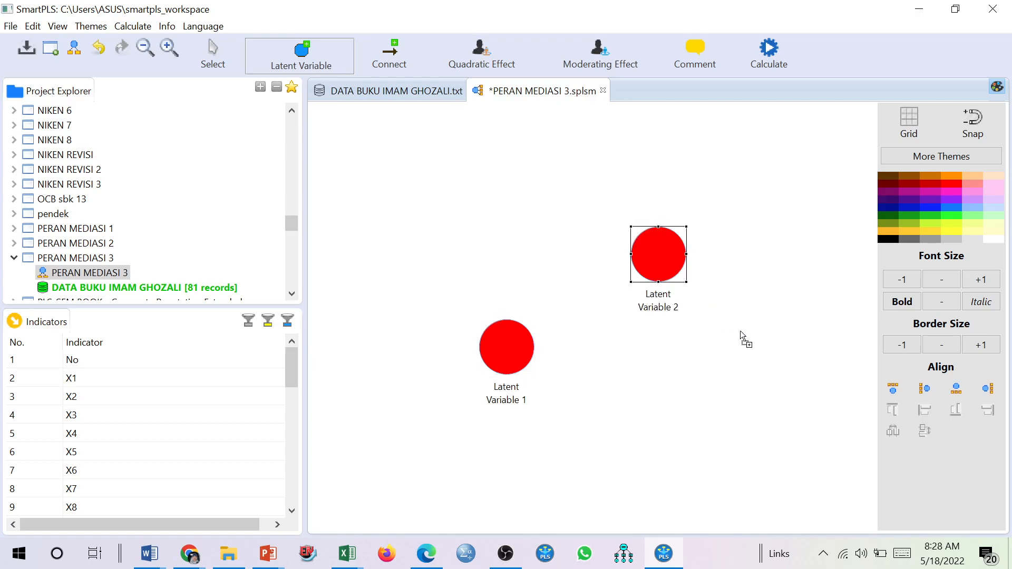
click(771, 354)
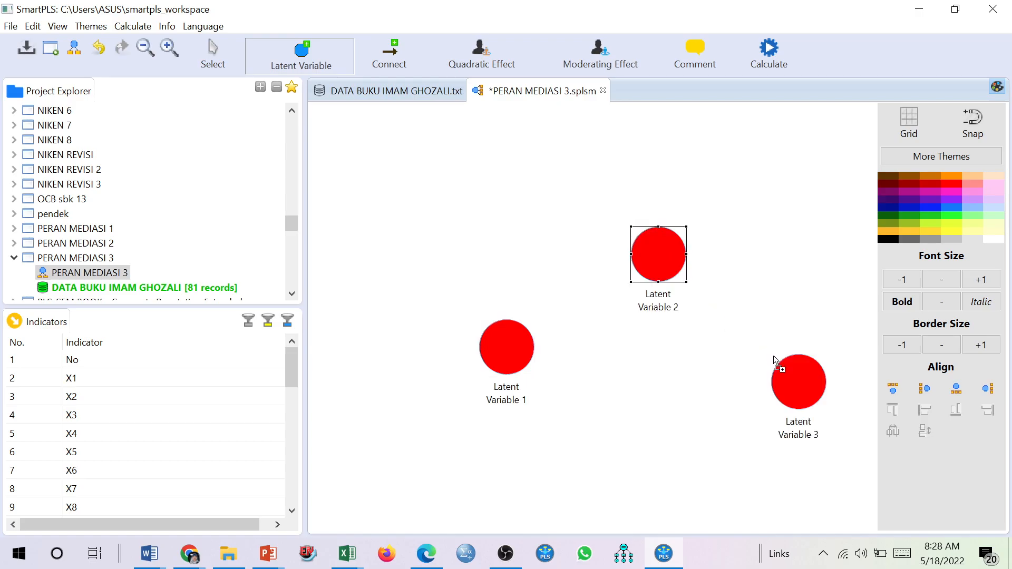
click(625, 452)
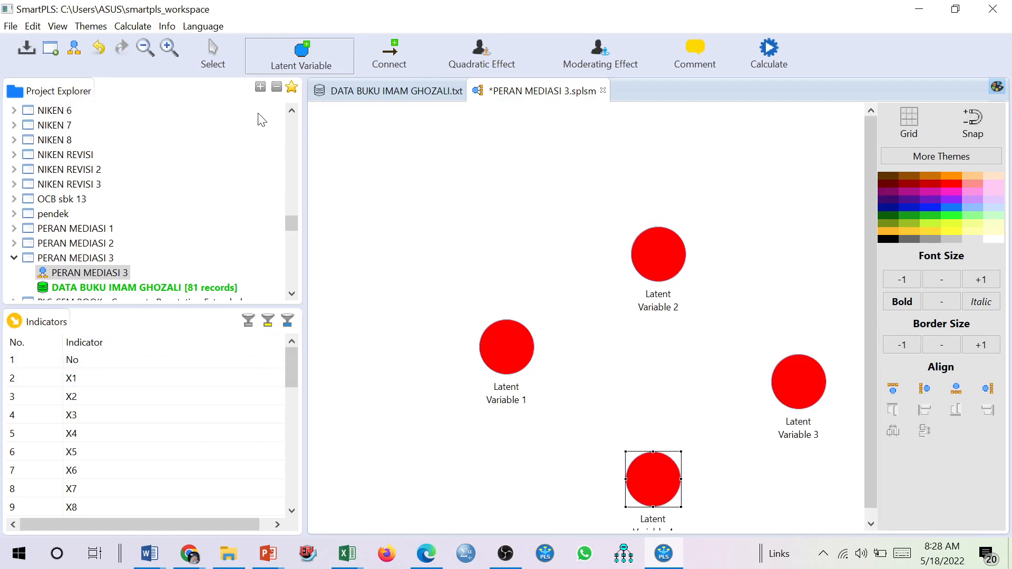
Step: Reposition the four latent variables into a tidier diamond, with variables 1 and 3 level and variables 2 and 4 above and below
click(219, 55)
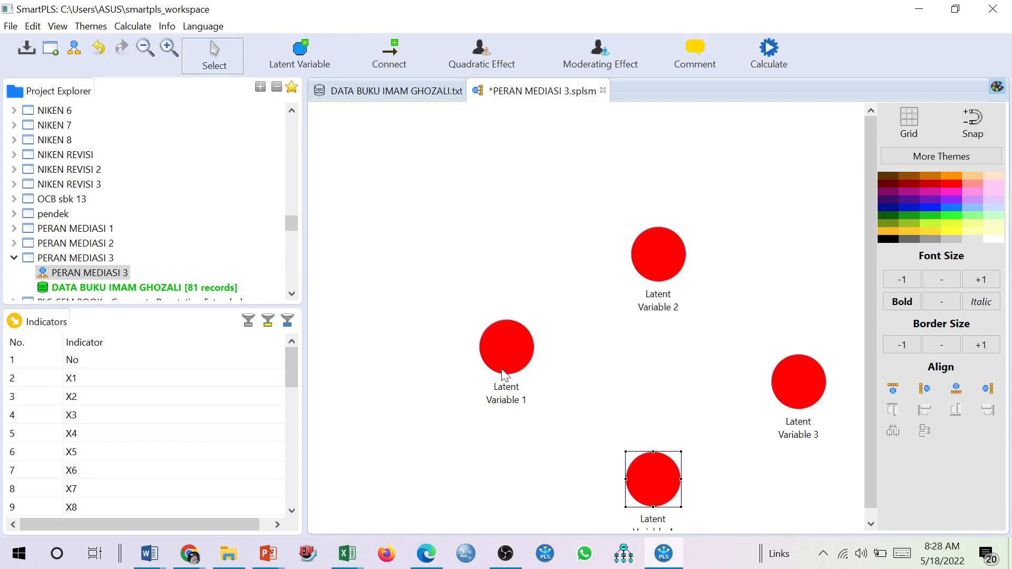
drag(501, 352, 495, 349)
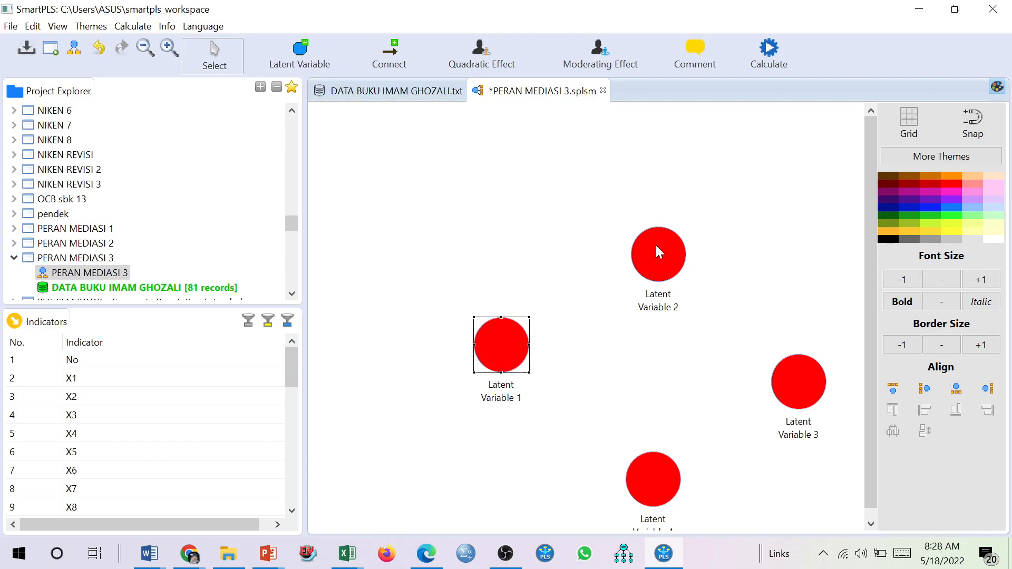
click(641, 238)
drag(641, 240, 620, 236)
drag(646, 481, 626, 462)
drag(801, 372, 761, 338)
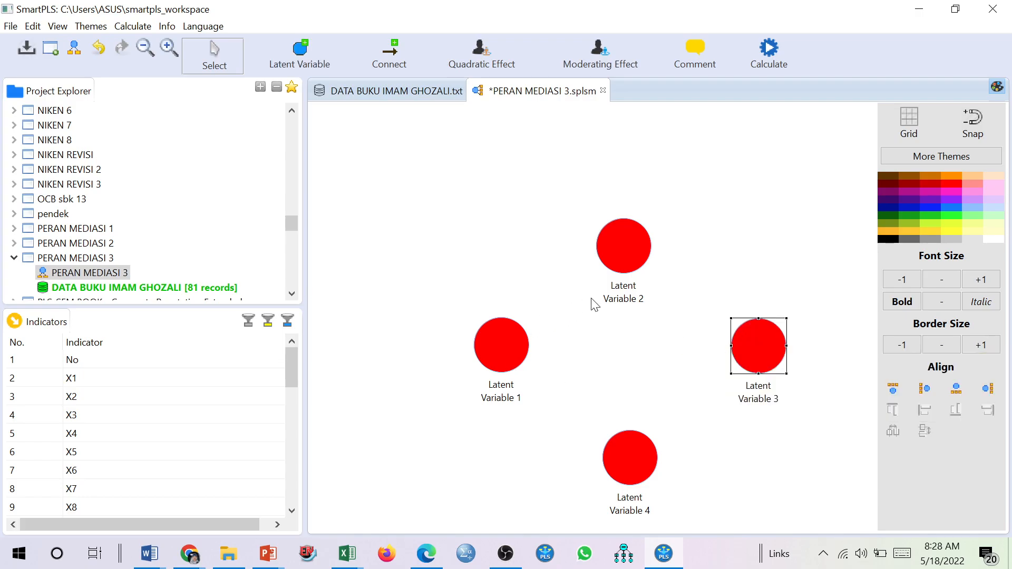
Step: Rename the upper variable, Latent Variable 2, as Komitmen Organisasi
right_click(622, 248)
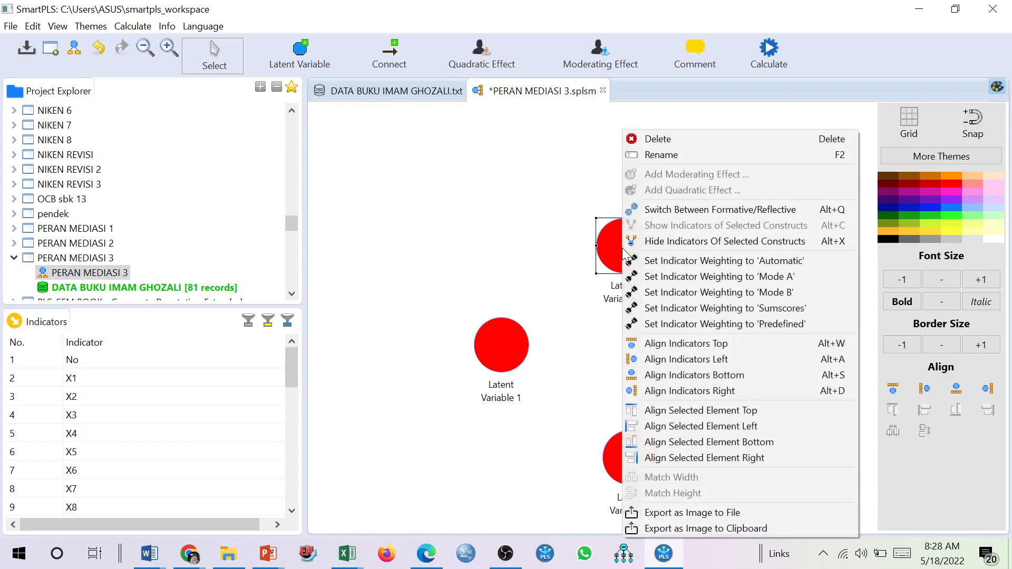
click(655, 155)
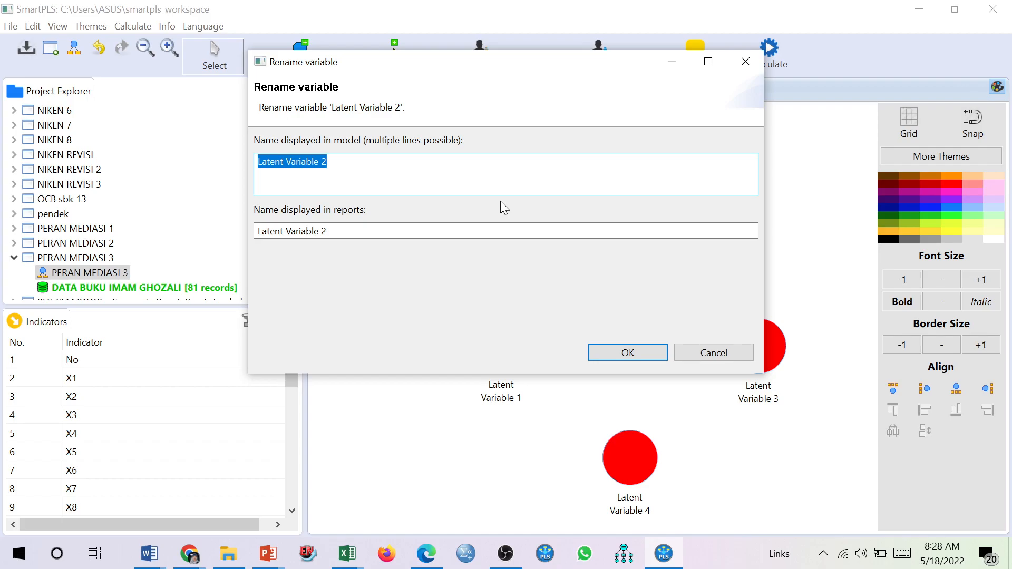
key(BackSpace)
text(Komi)
text(tmae)
key(BackSpace)
text(e)
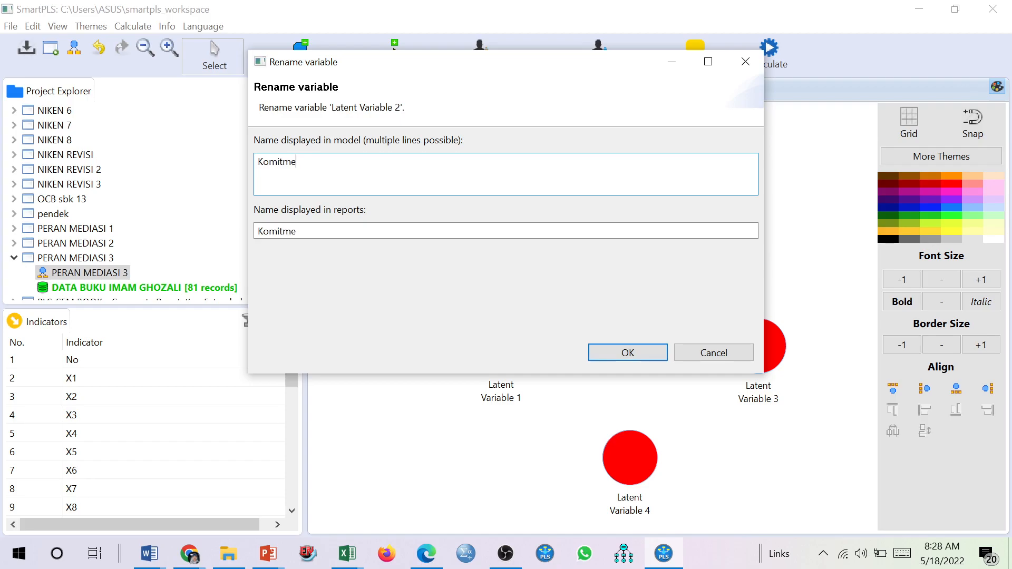
text(n Organisasi)
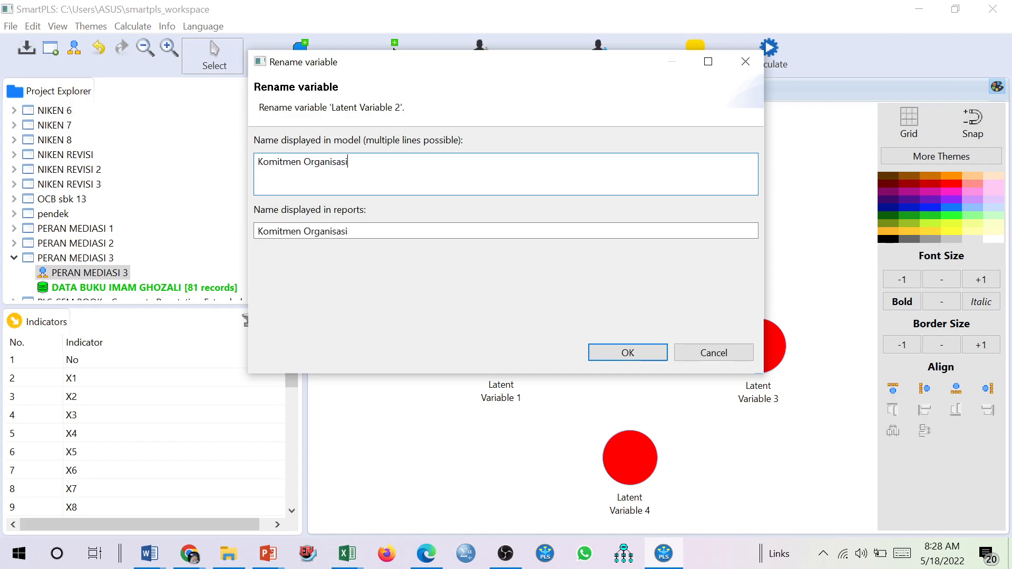
click(644, 351)
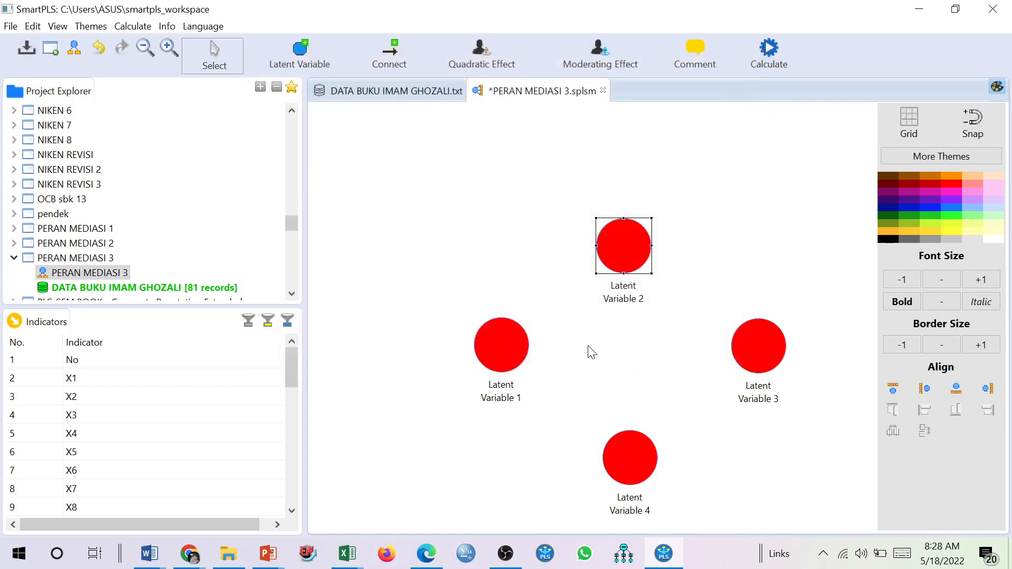
Step: Rename Latent Variable 1 as Komitmen Profesional
right_click(502, 345)
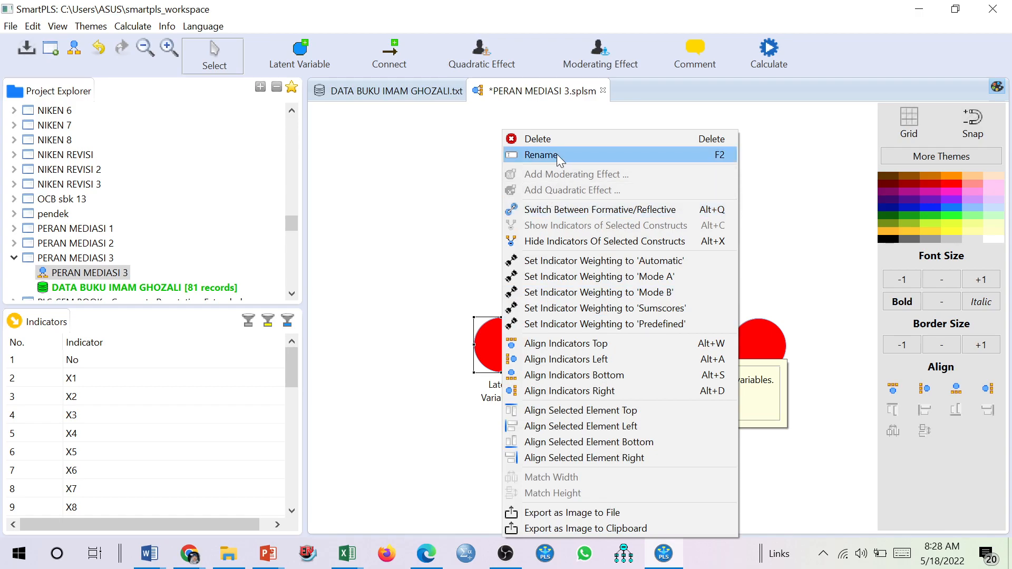
click(540, 154)
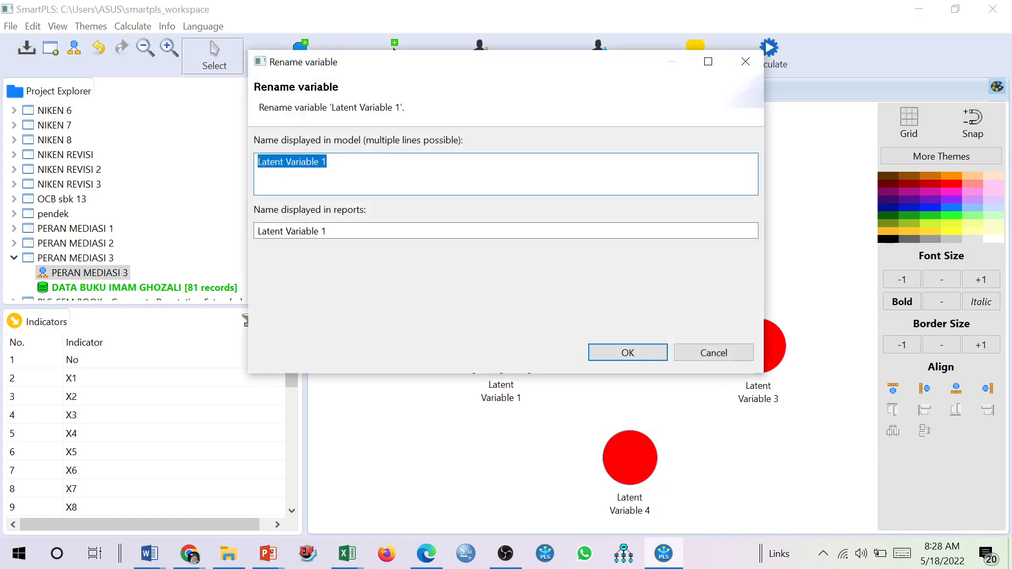
text(Komitmen Pr)
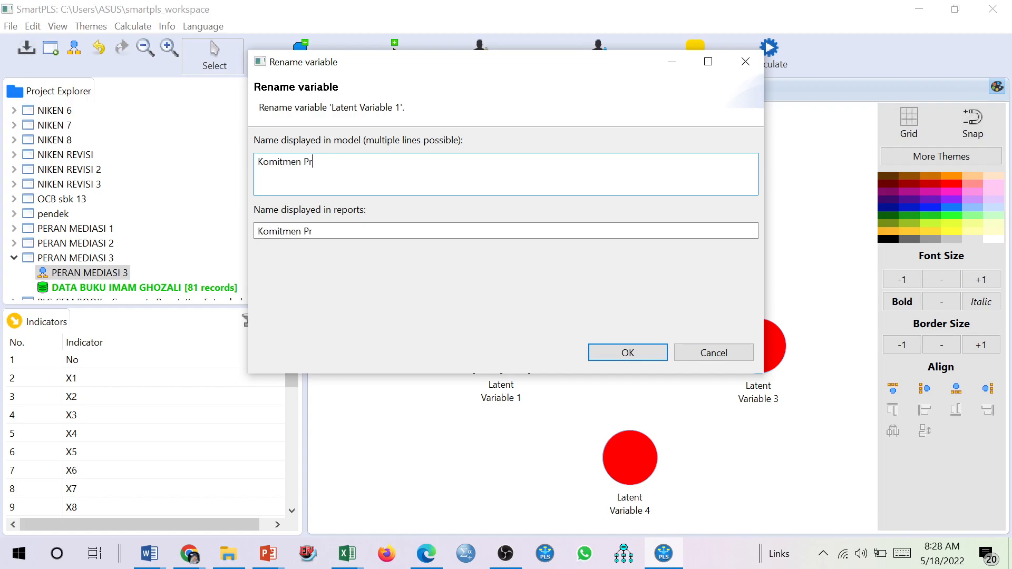
text(oeesional)
click(637, 358)
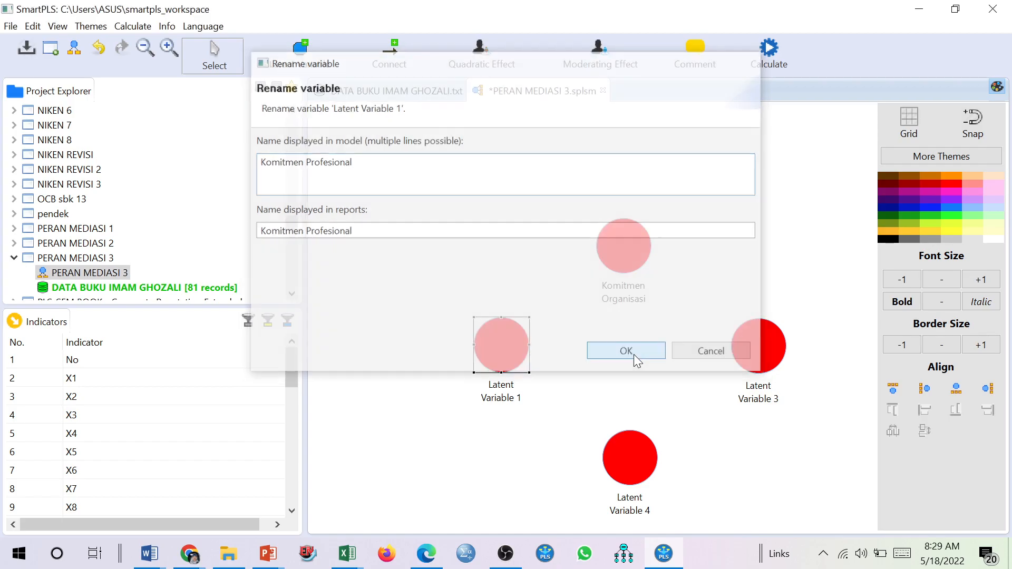
Step: Rename the lower variable, Latent Variable 4, as Kepuasan Kerja
right_click(632, 449)
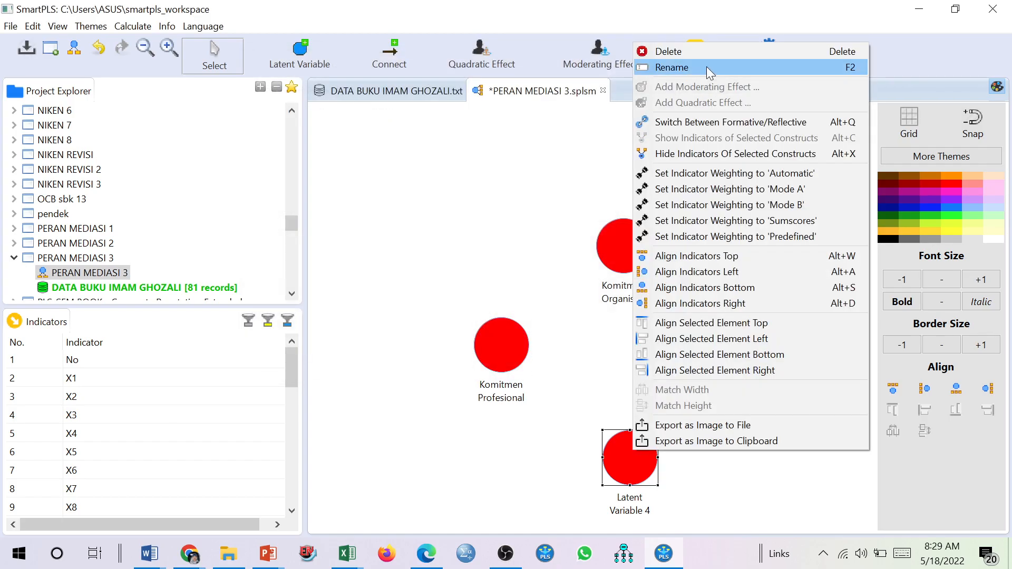
click(676, 68)
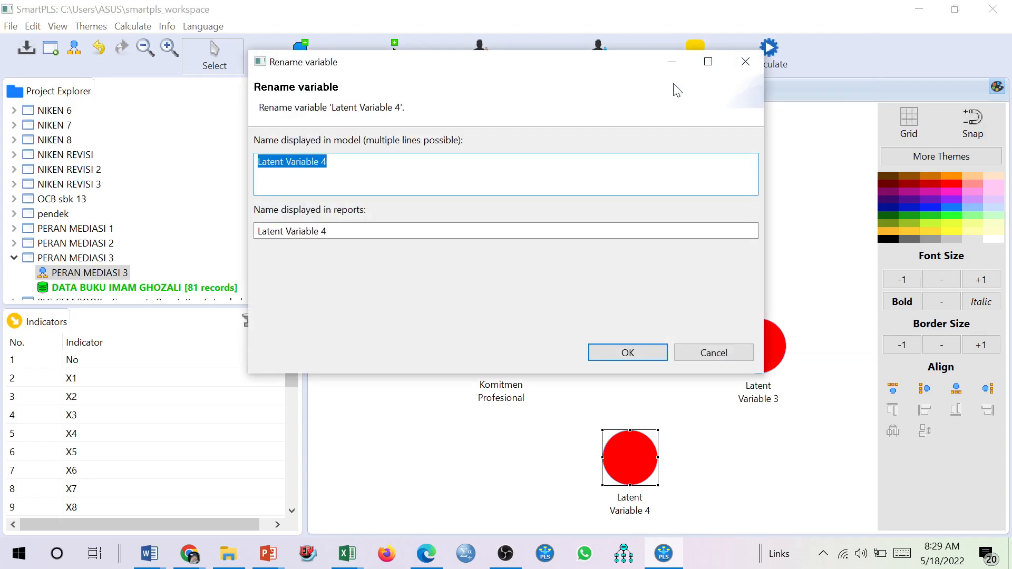
text(Kep)
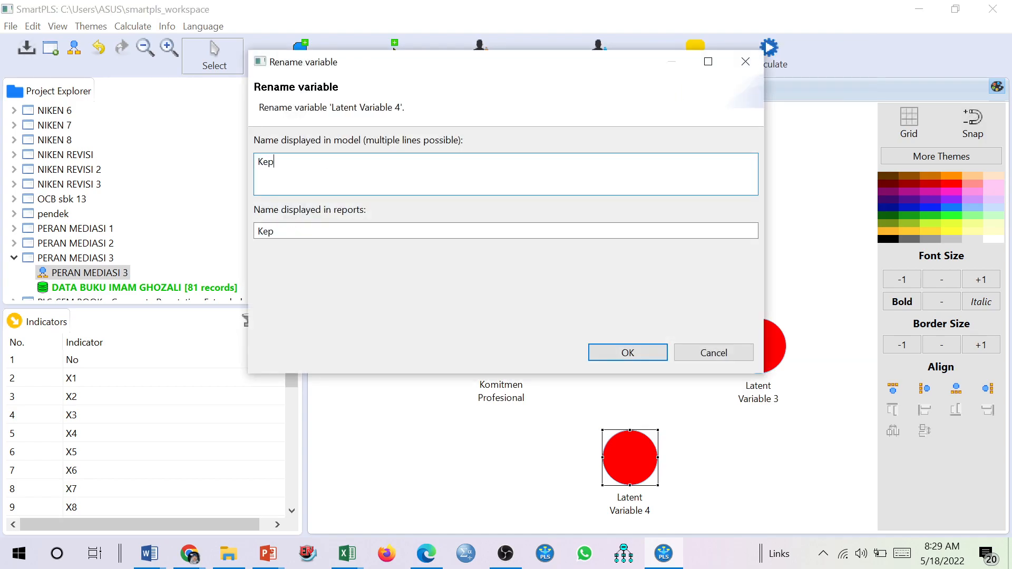
text(uasan Kerja)
click(628, 353)
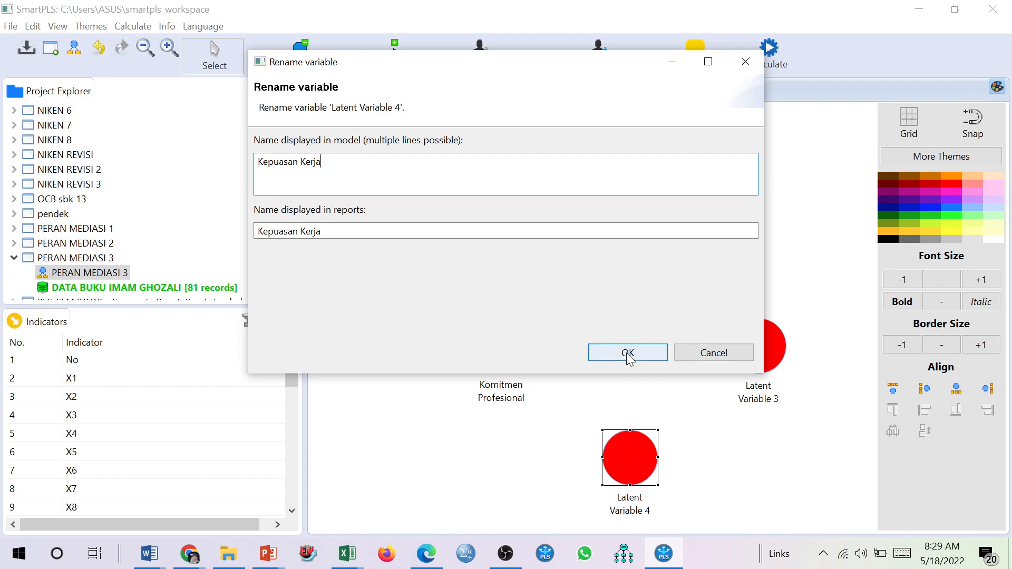
Step: Rename the remaining variable, Latent Variable 3, as Kinerja Kerja
click(745, 346)
right_click(746, 346)
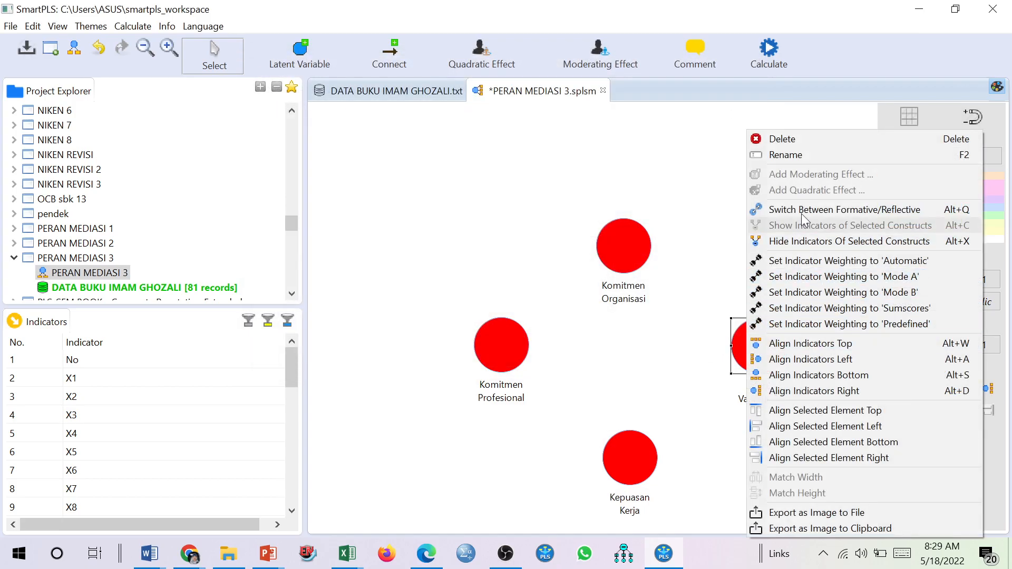
click(813, 155)
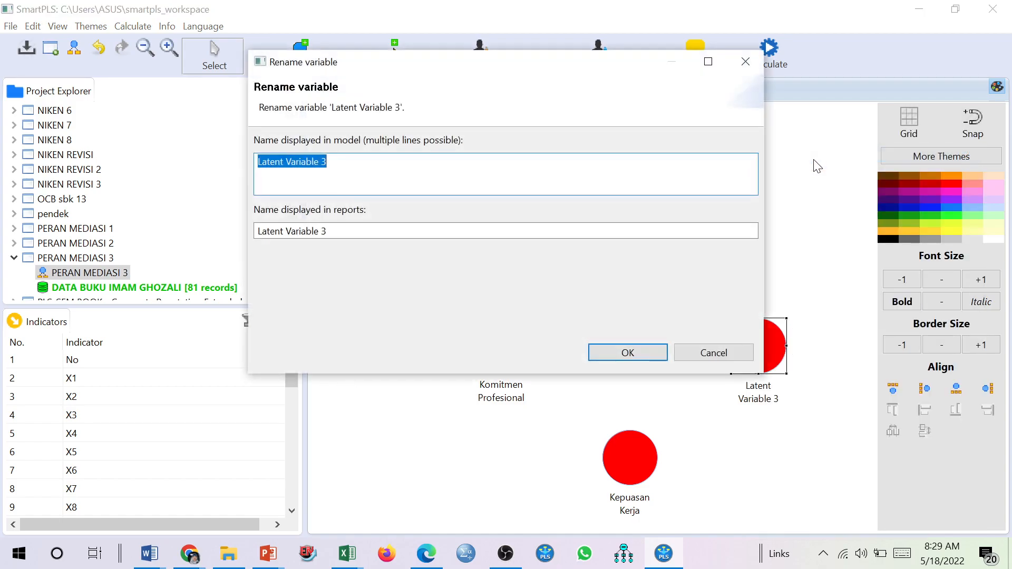
text(Kinerja)
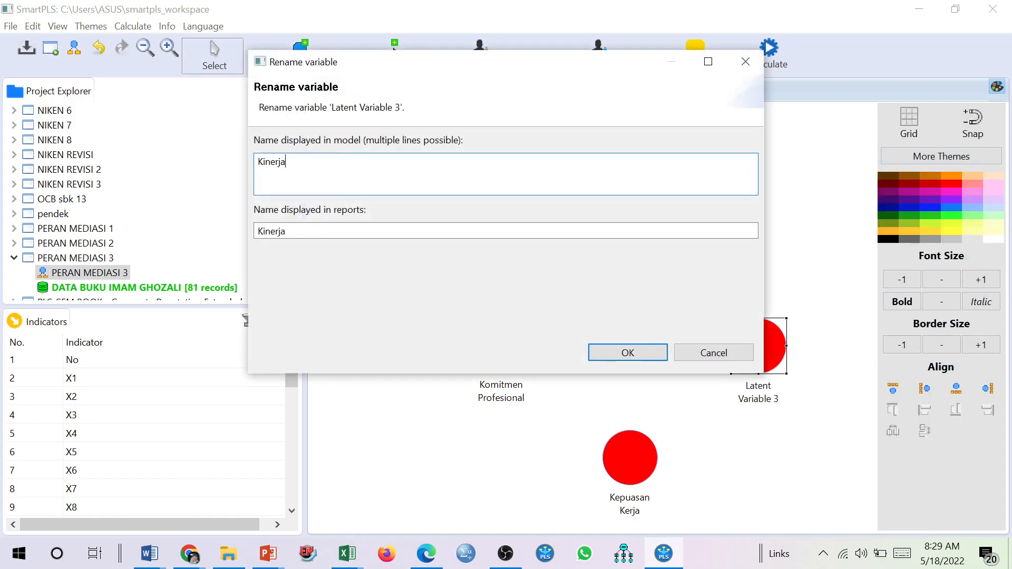
text( Kerja)
click(633, 354)
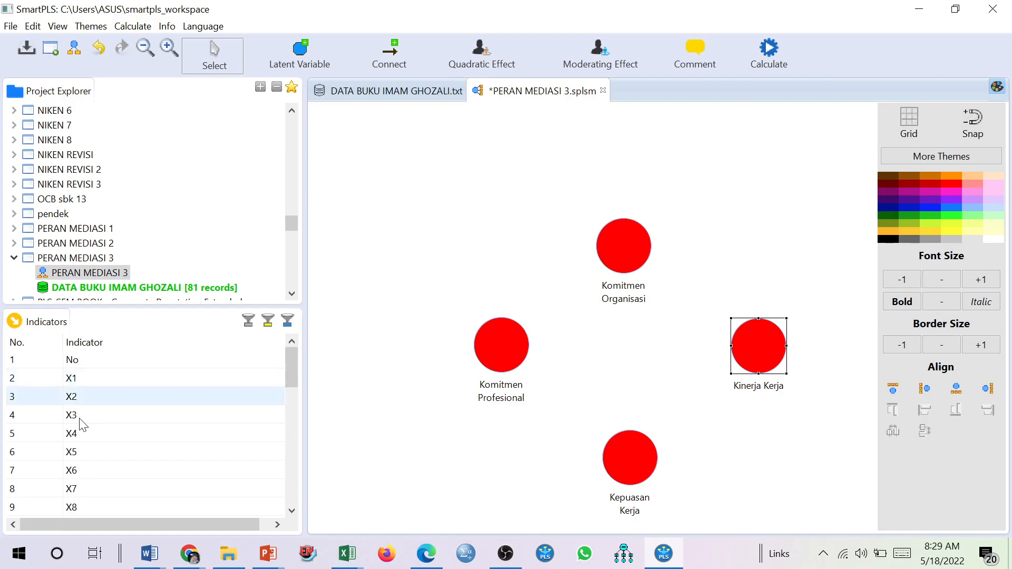
Step: Following the SBK RABU diagram in Word, assign indicators X1, X5, X7 and X8 to Komitmen Organisasi and align them above it
mouse_move(151, 556)
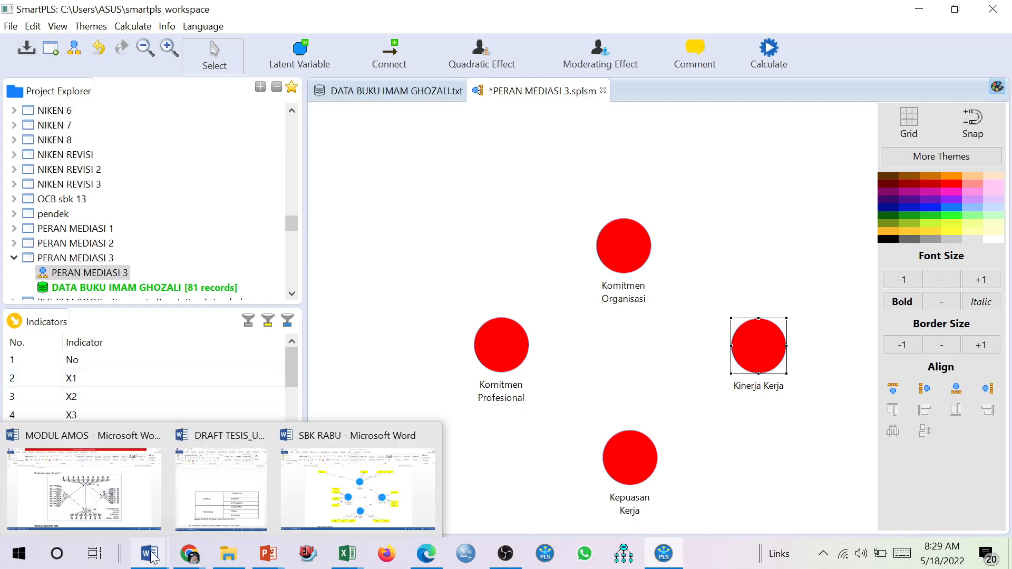
click(352, 500)
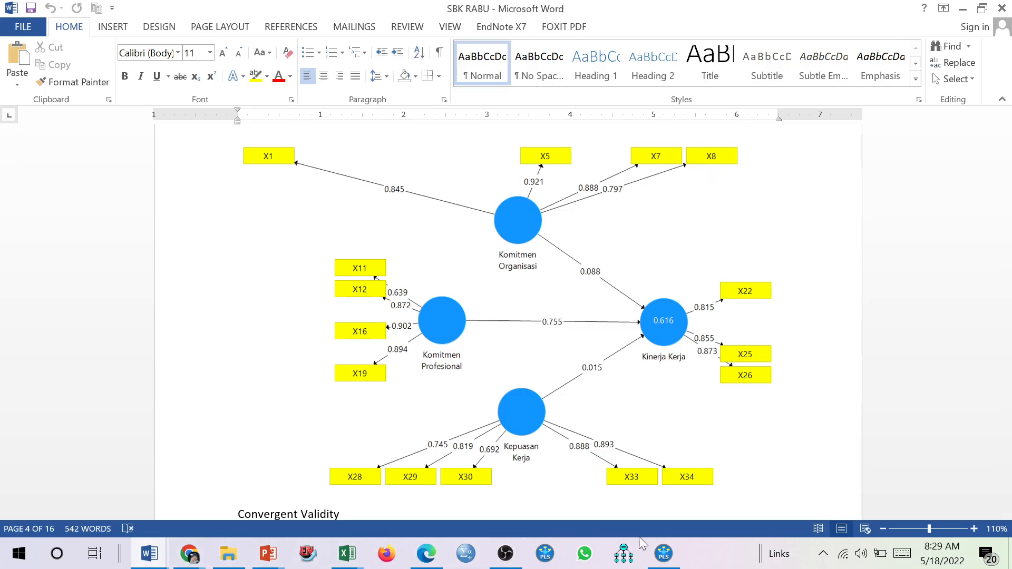
click(664, 553)
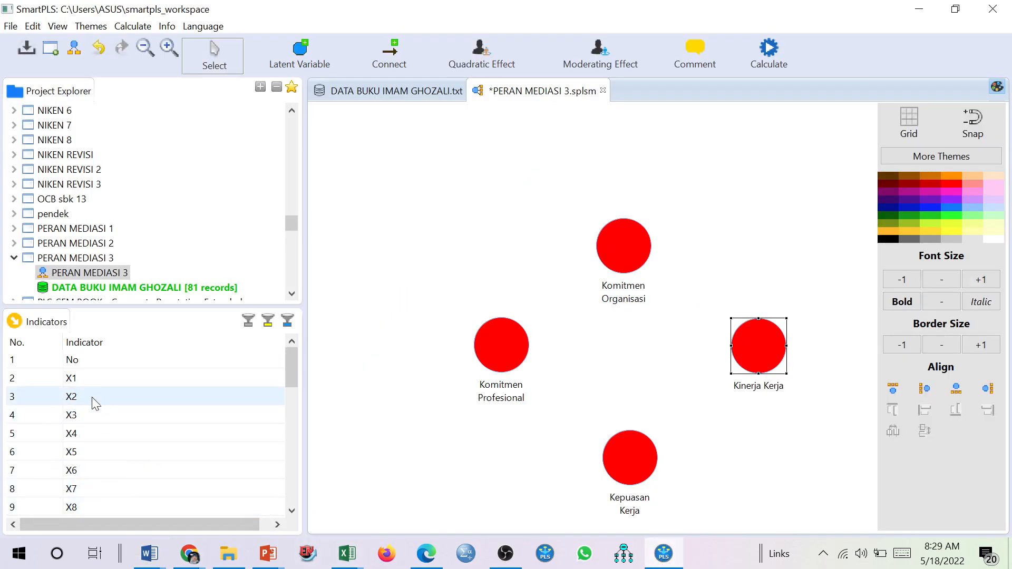
click(88, 378)
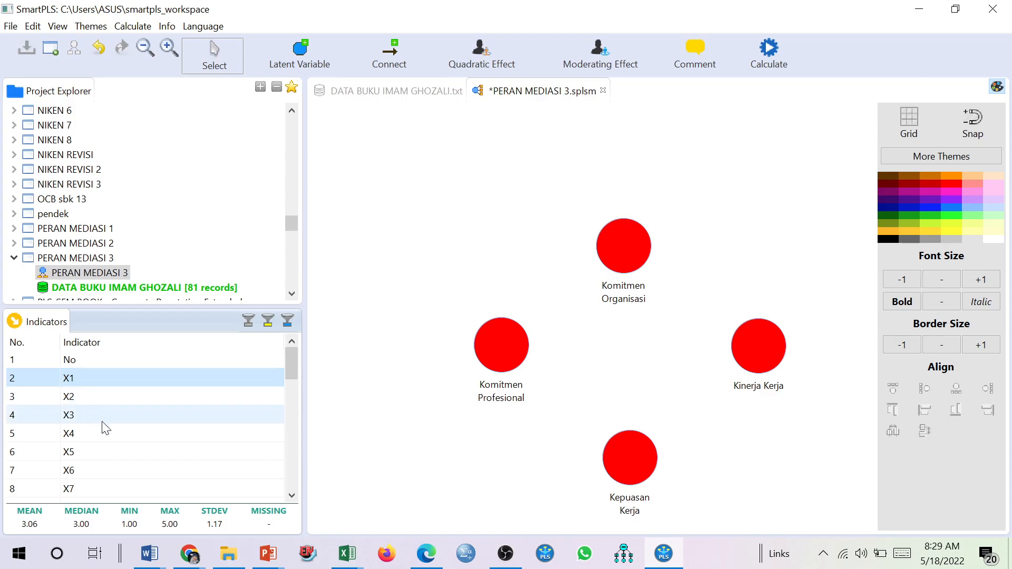
scroll(89, 487, down, 1)
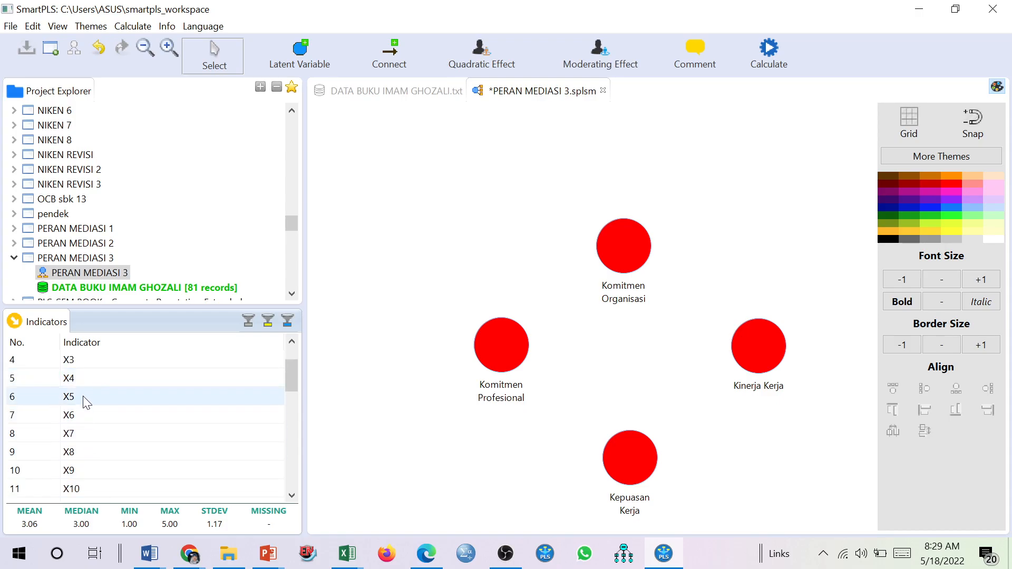
click(84, 397)
ctrl+click(90, 434)
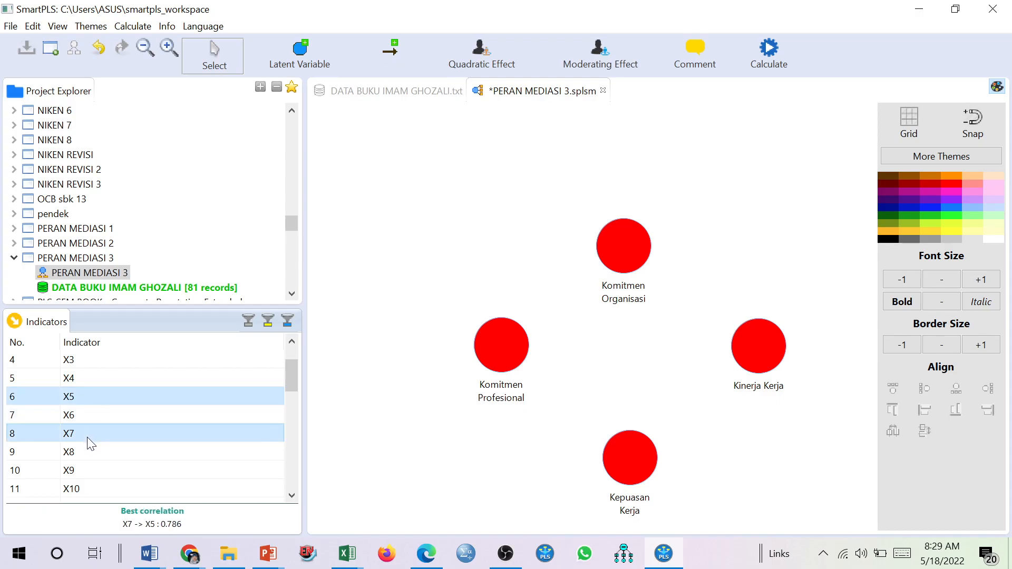
ctrl+click(90, 452)
drag(91, 448, 624, 240)
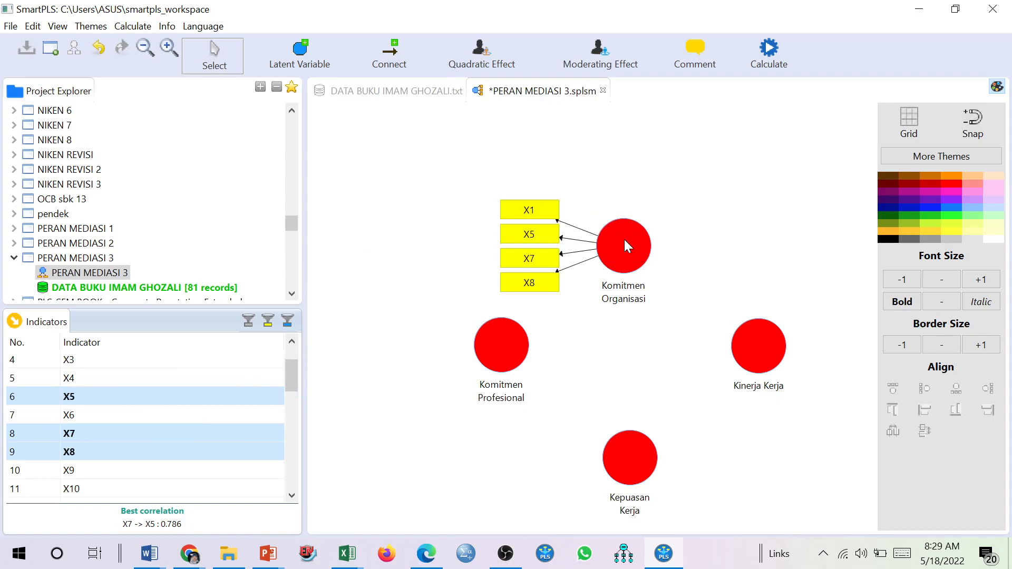
right_click(617, 248)
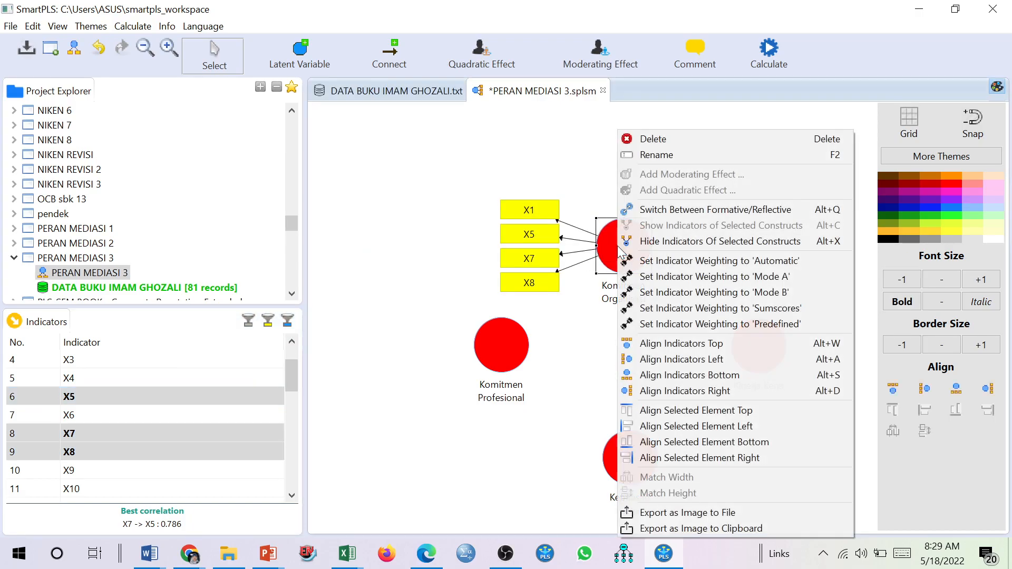
click(656, 346)
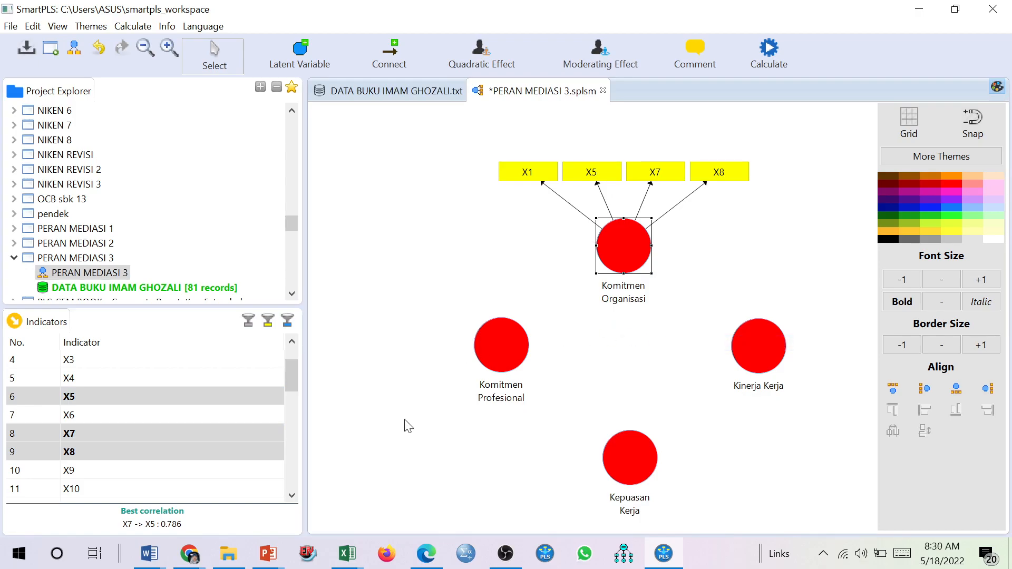
Step: Check the SBK RABU diagram in Word and assign indicators X11, X12, X16 and X19 to Komitmen Profesional
scroll(158, 406, down, 2)
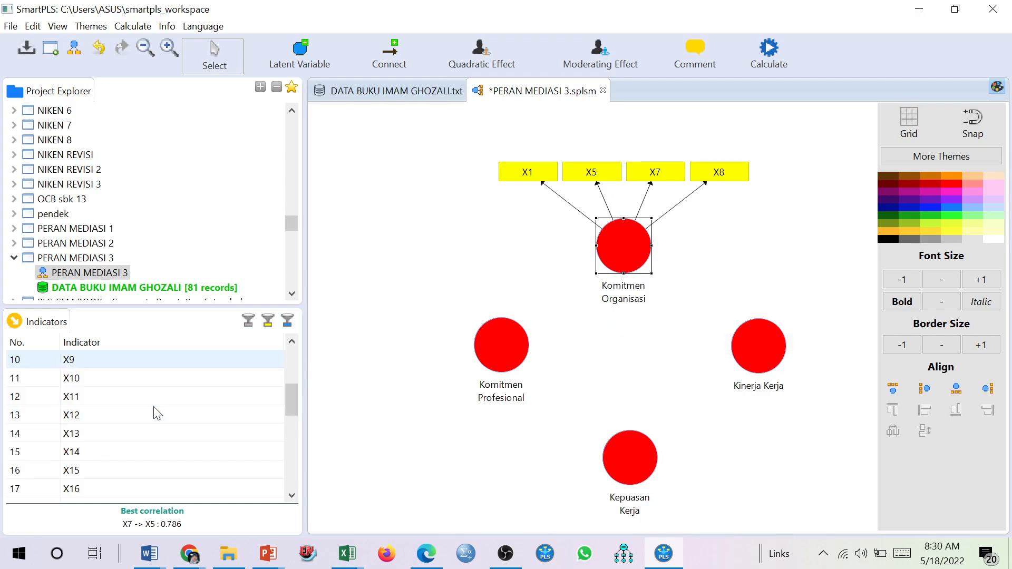
mouse_move(148, 559)
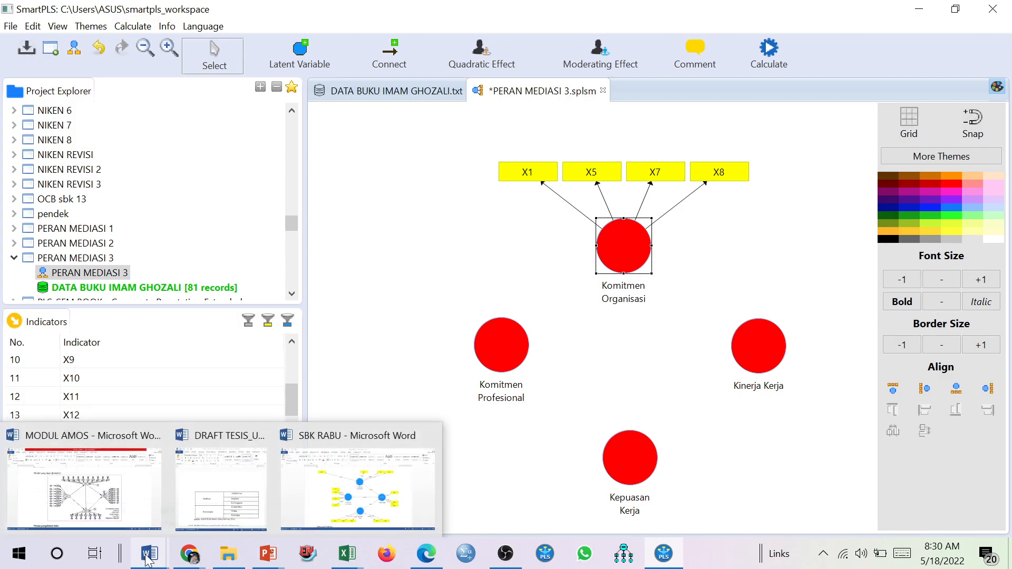
click(363, 489)
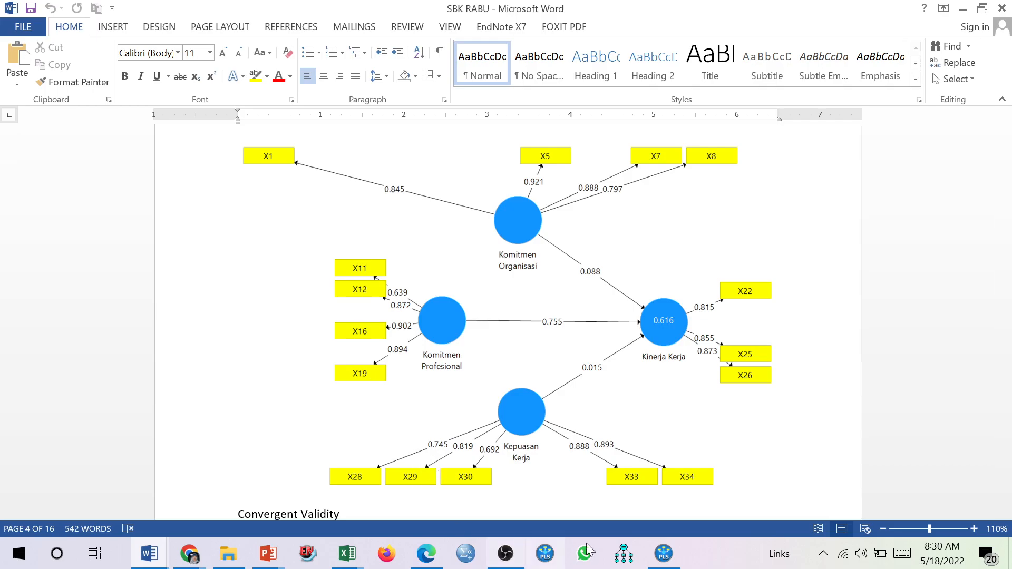
click(664, 555)
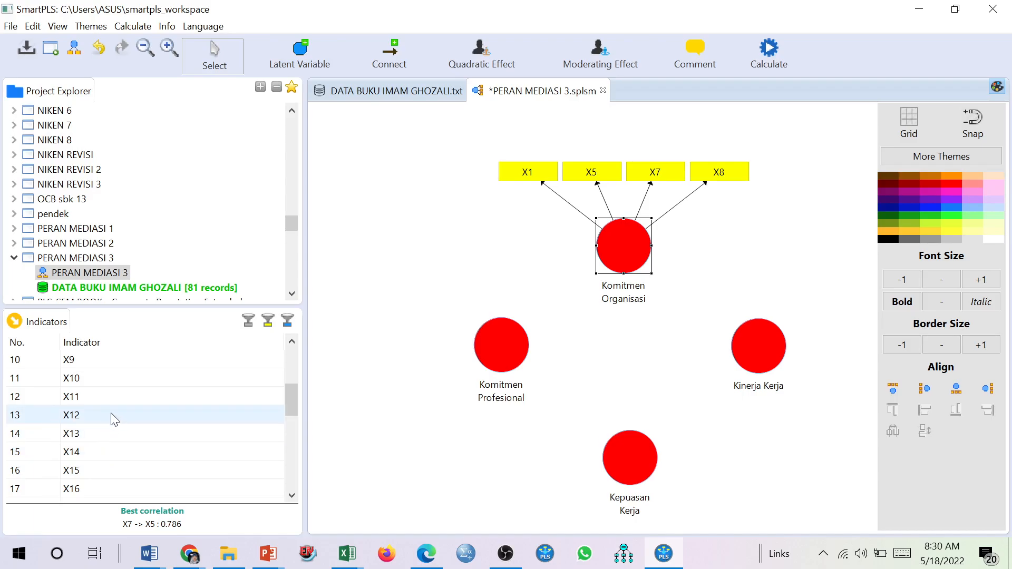
click(94, 404)
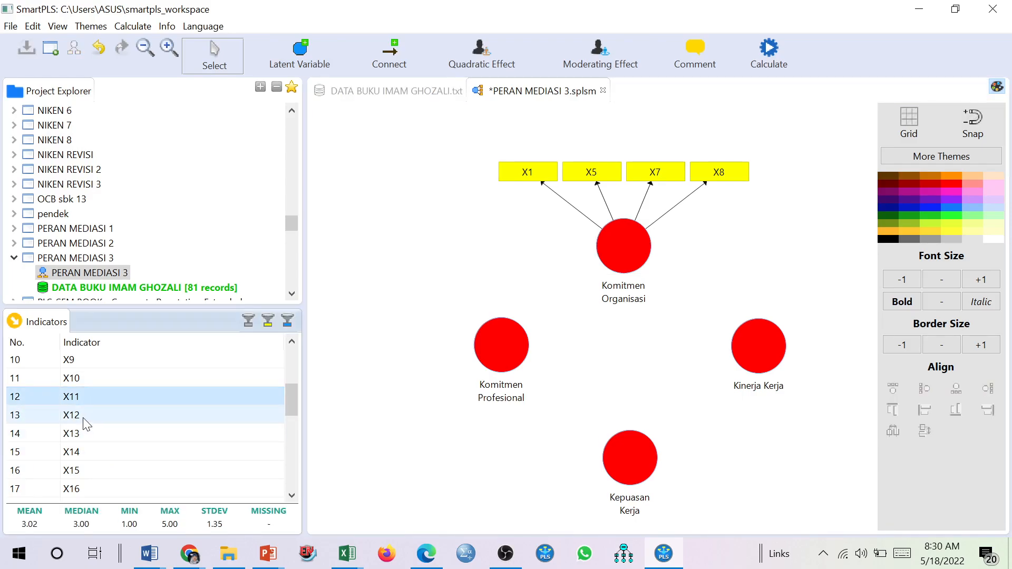
ctrl+click(85, 416)
scroll(86, 469, down, 1)
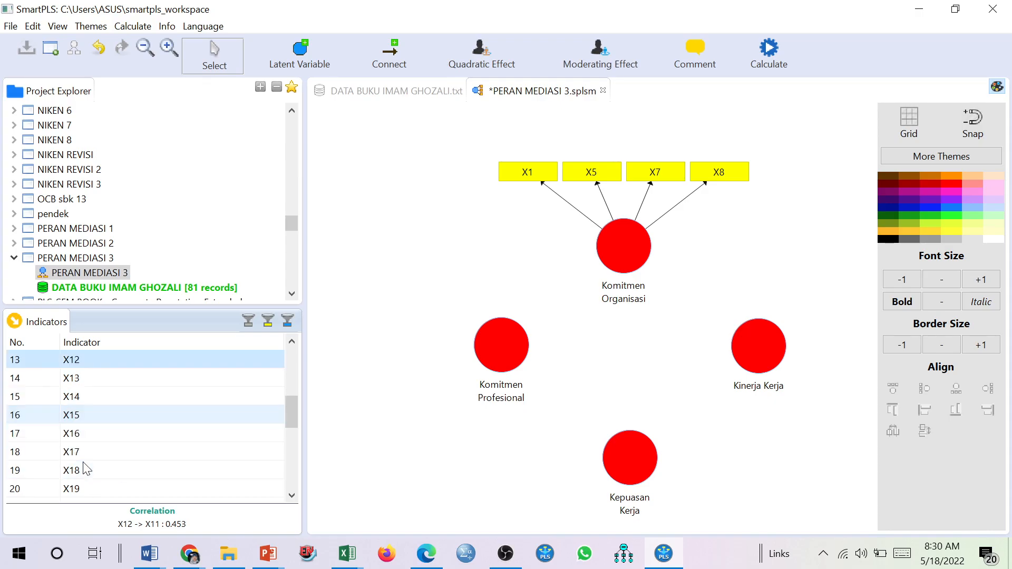
ctrl+click(87, 433)
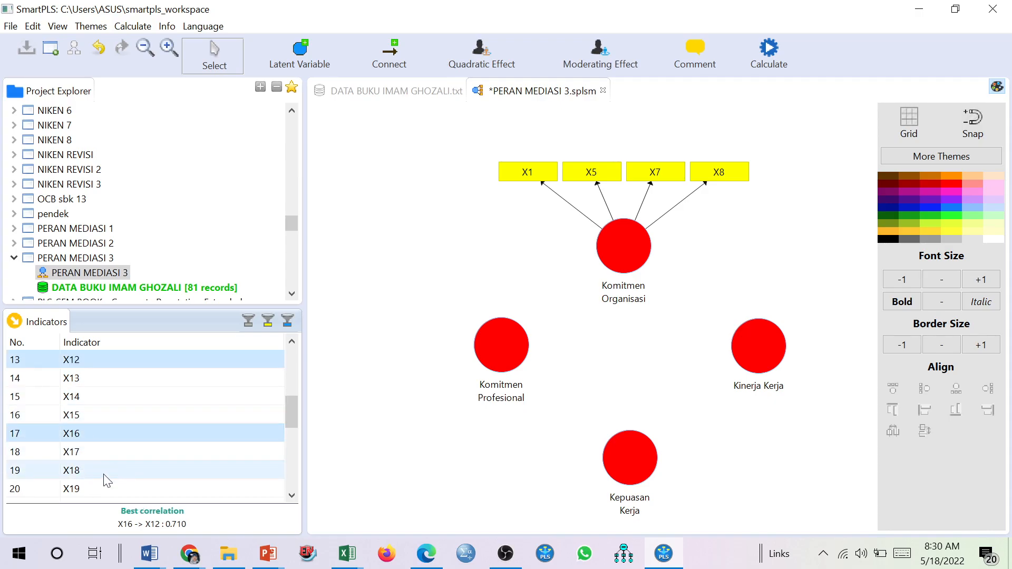
ctrl+click(82, 489)
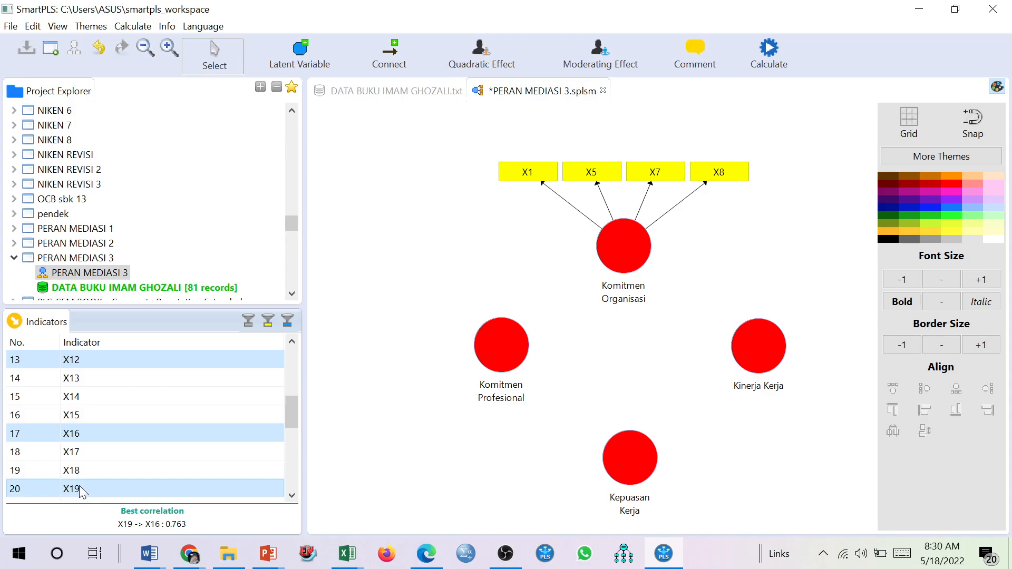
drag(153, 359, 492, 337)
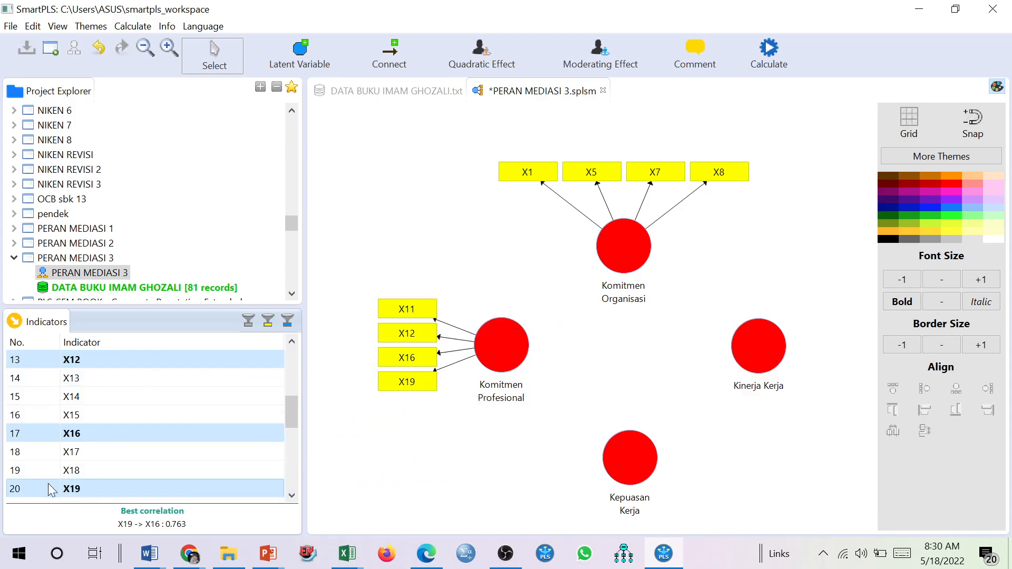
Step: Following the SBK RABU diagram in Word, assign indicators X22, X25 and X26 to Kinerja Kerja and align them to its right
scroll(95, 418, down, 2)
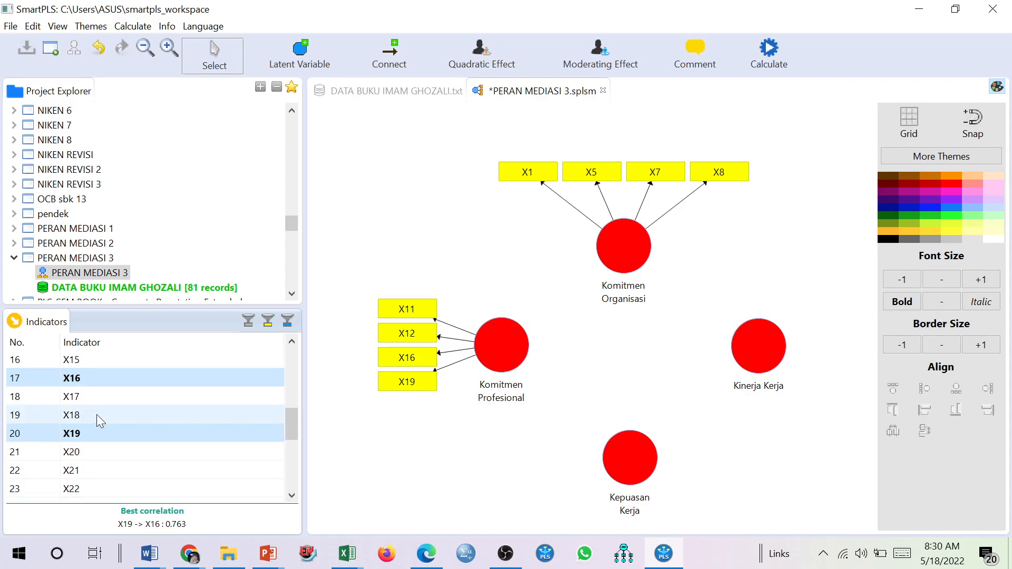
click(149, 554)
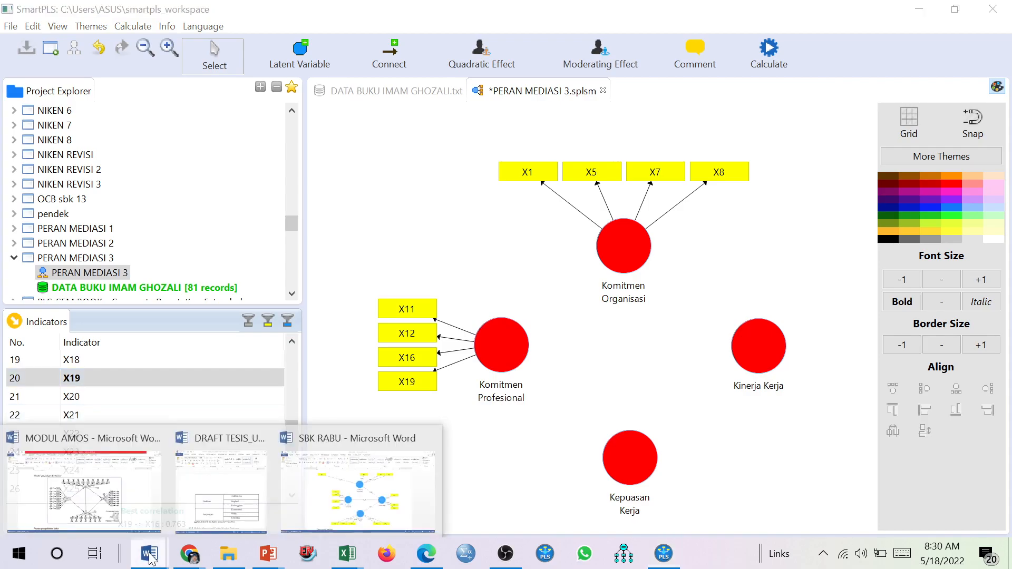
click(347, 499)
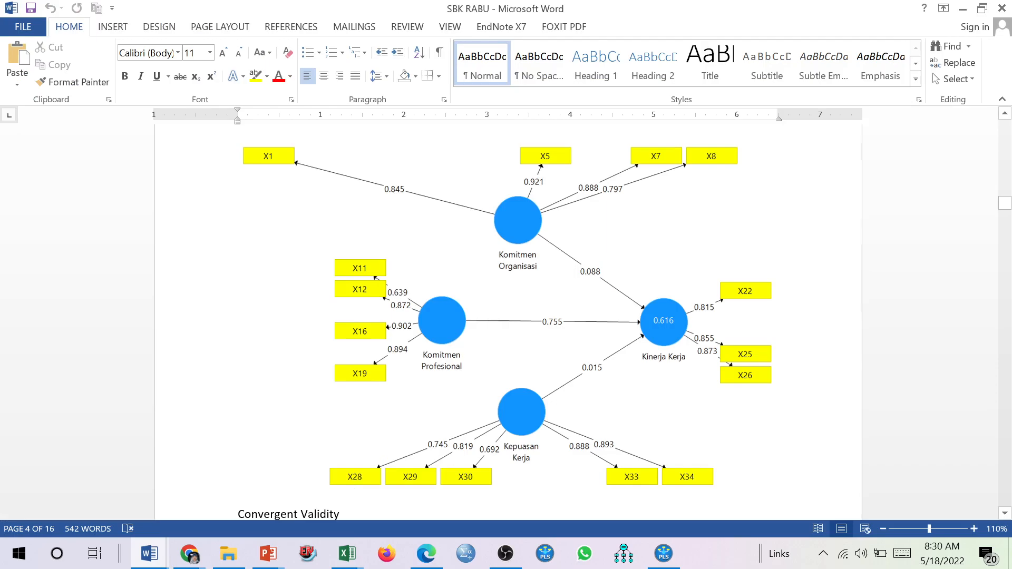
click(665, 554)
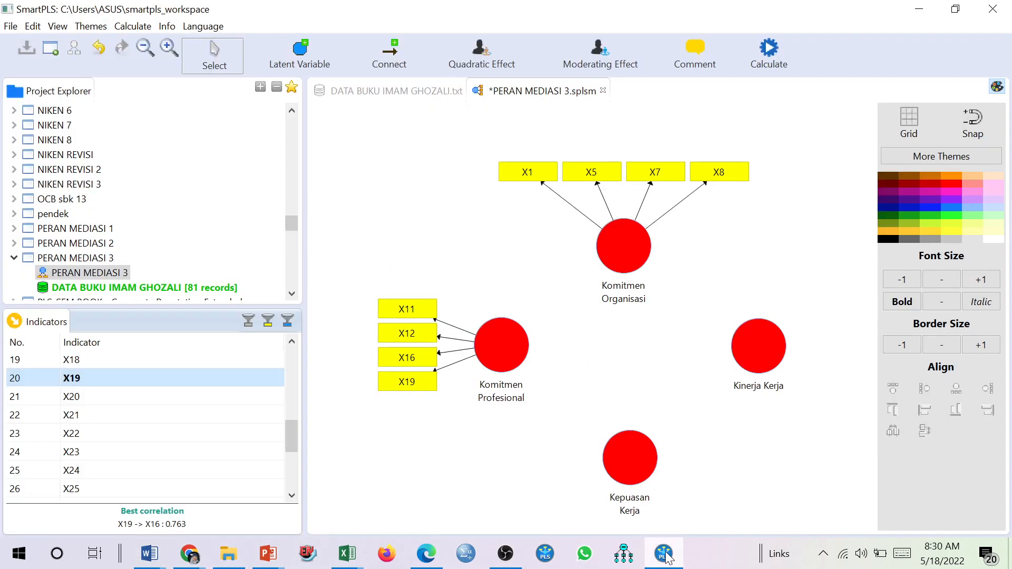
click(91, 433)
scroll(114, 445, down, 1)
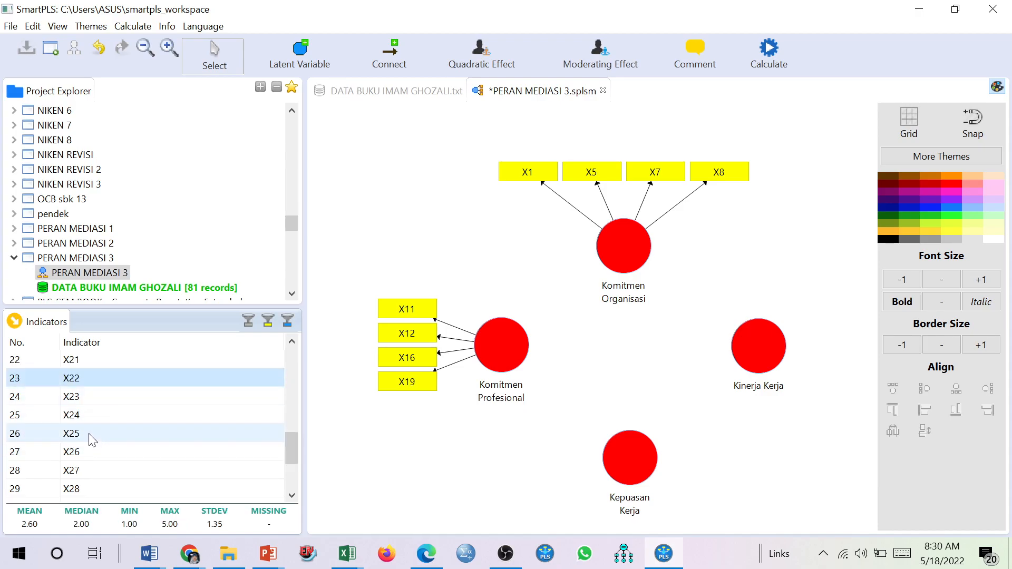
ctrl+click(92, 439)
ctrl+click(87, 453)
drag(92, 445, 761, 345)
right_click(750, 346)
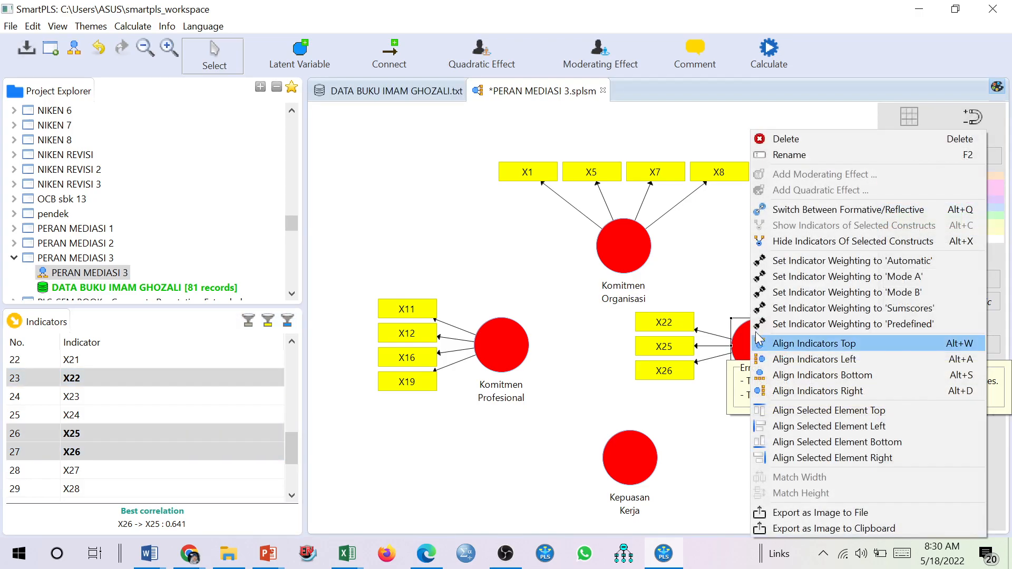
click(791, 394)
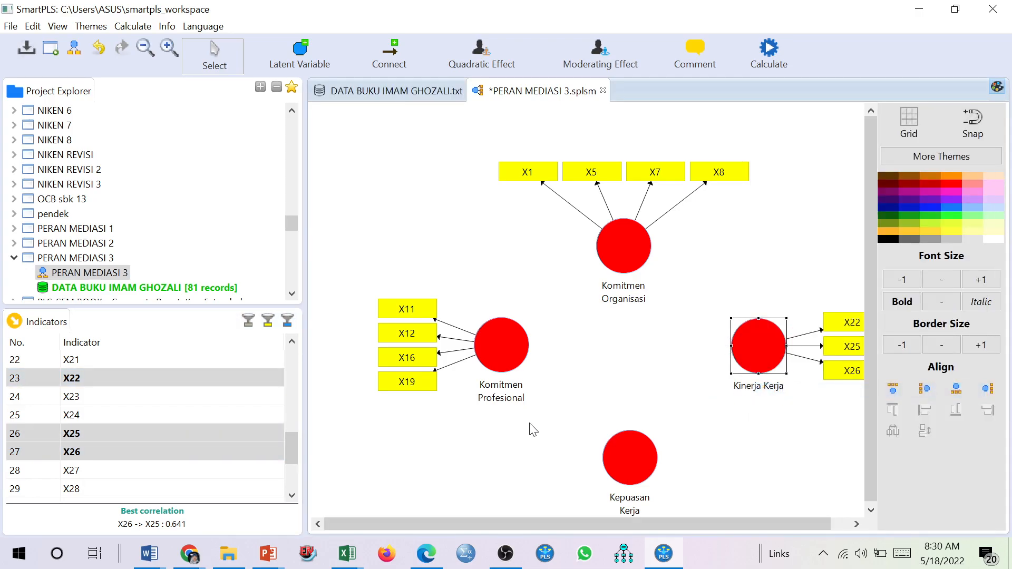
Step: Following the SBK RABU diagram in Word, assign indicators X28, X29, X30, X33 and X34 to Kepuasan Kerja and align them below it
scroll(407, 376, down, 1)
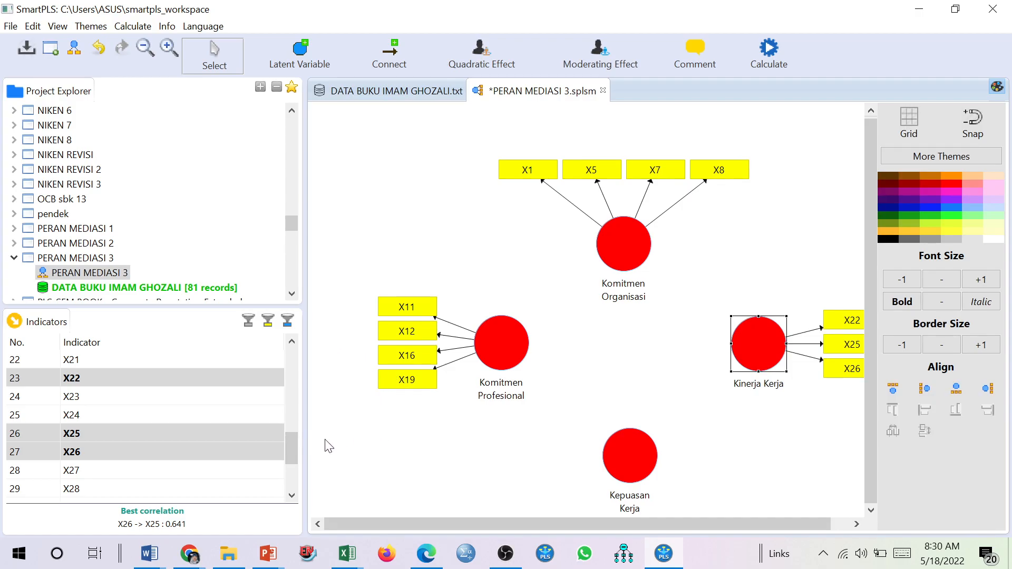
click(151, 554)
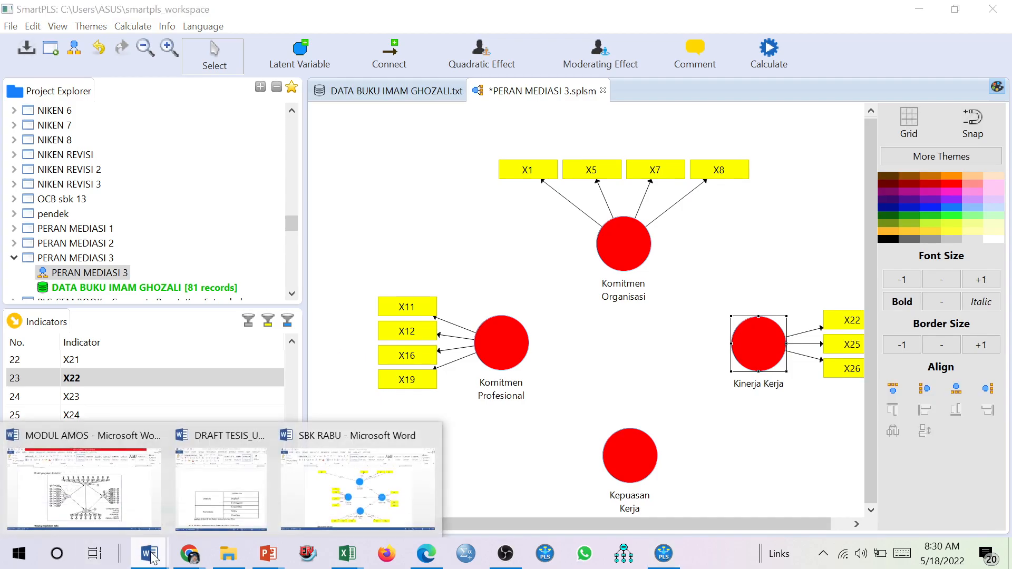
click(337, 501)
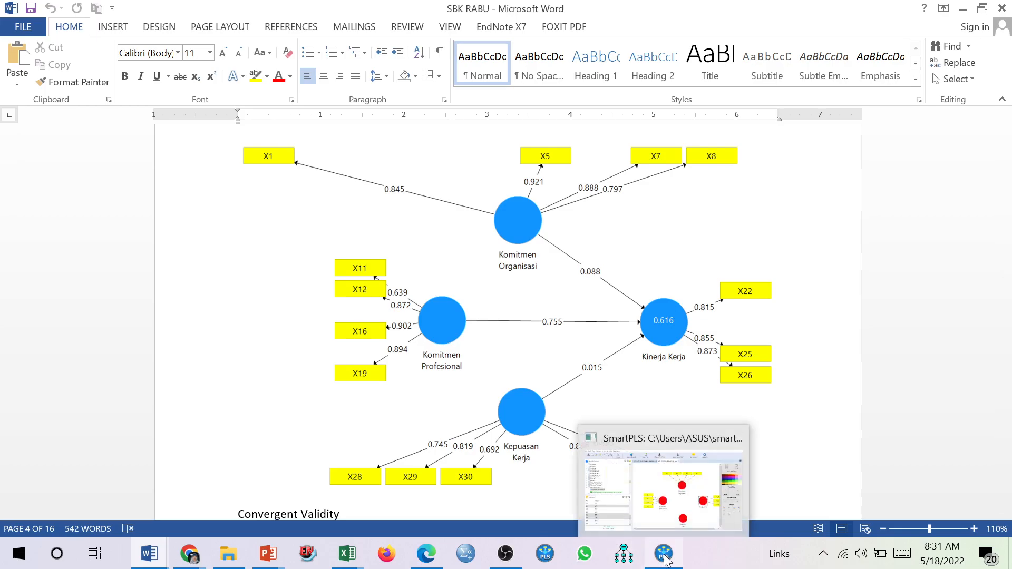
click(659, 464)
scroll(145, 466, down, 2)
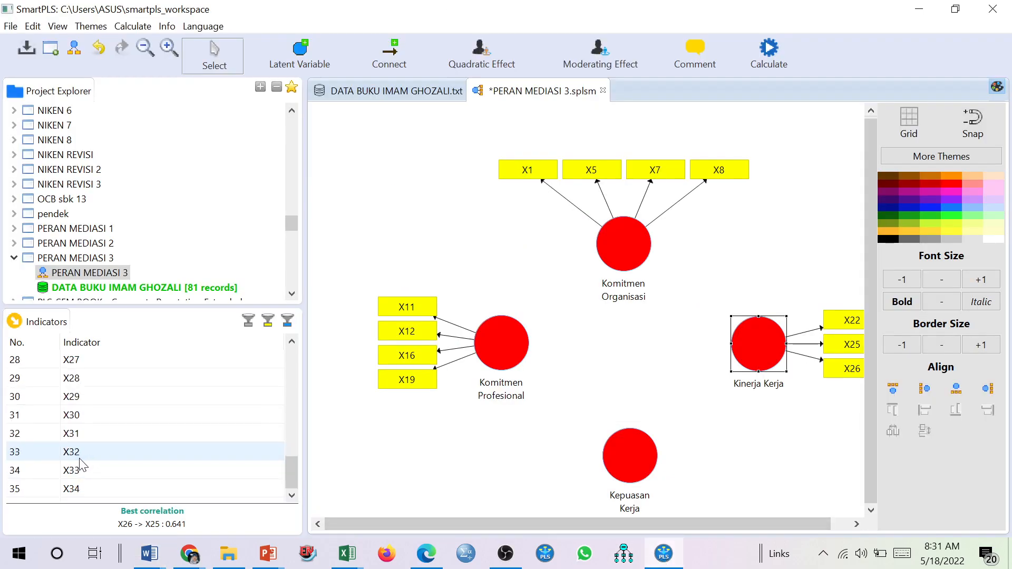
click(89, 377)
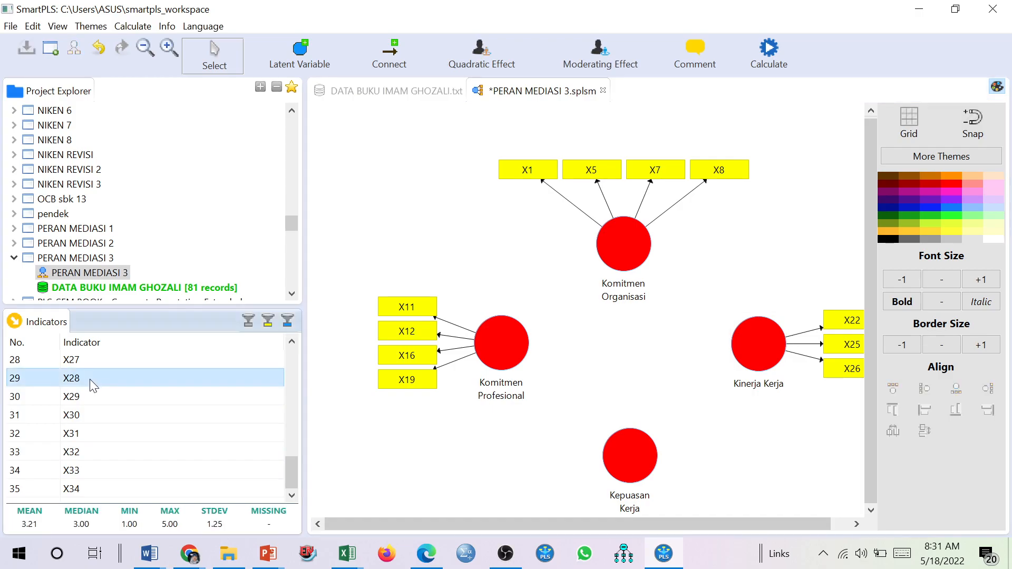
ctrl+click(84, 396)
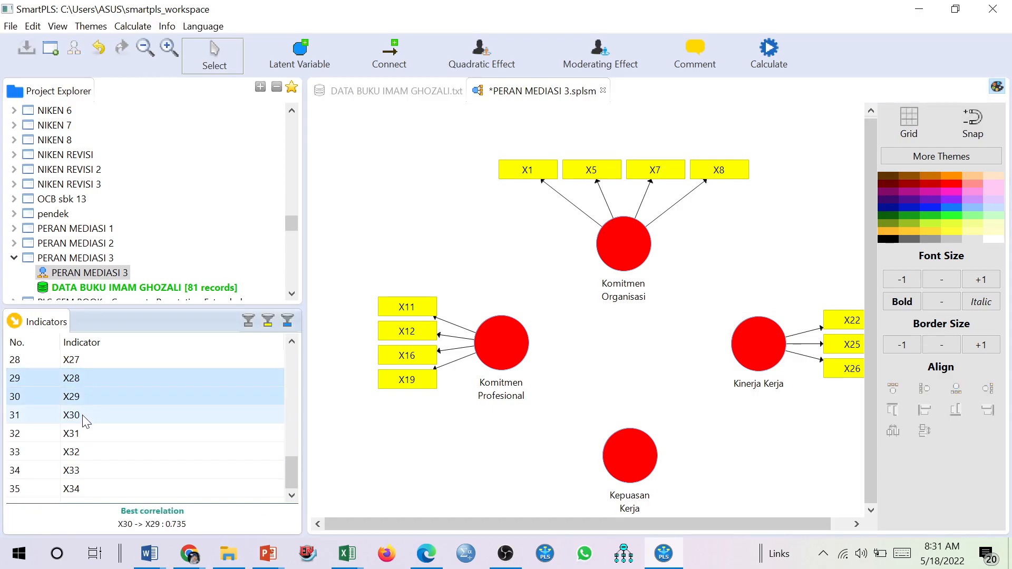
ctrl+click(82, 415)
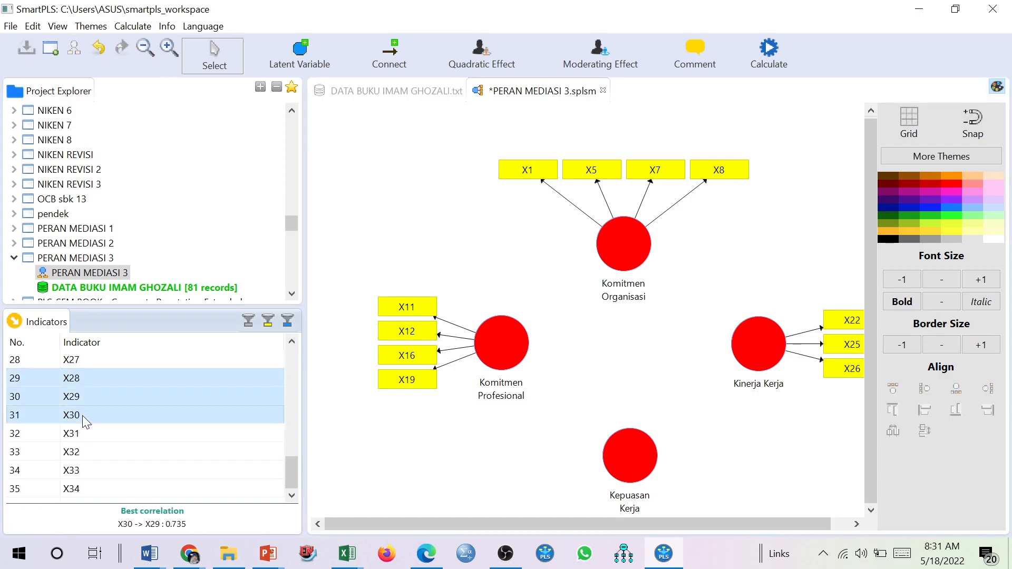
ctrl+click(82, 471)
ctrl+click(84, 486)
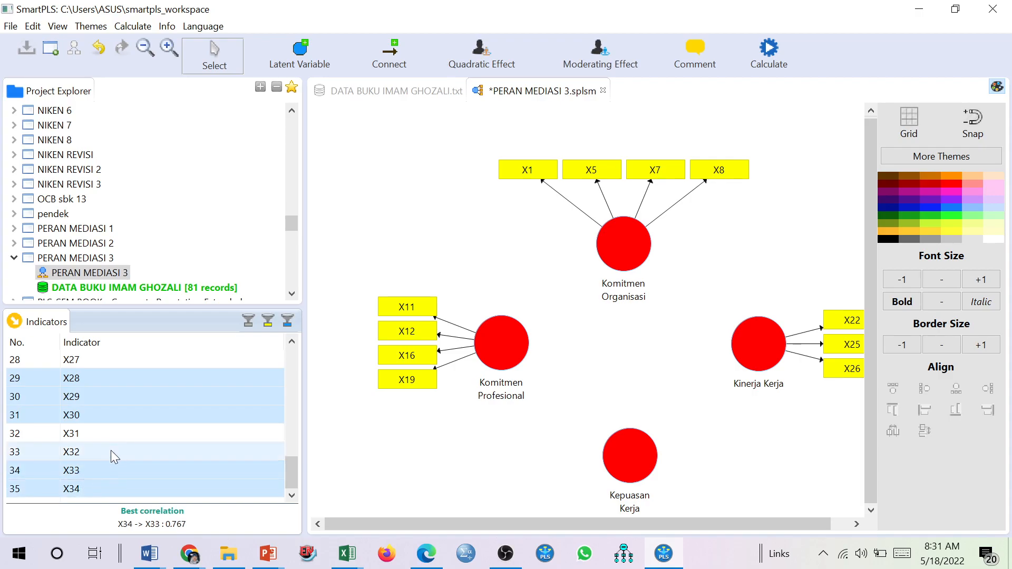
drag(128, 402, 625, 450)
right_click(626, 451)
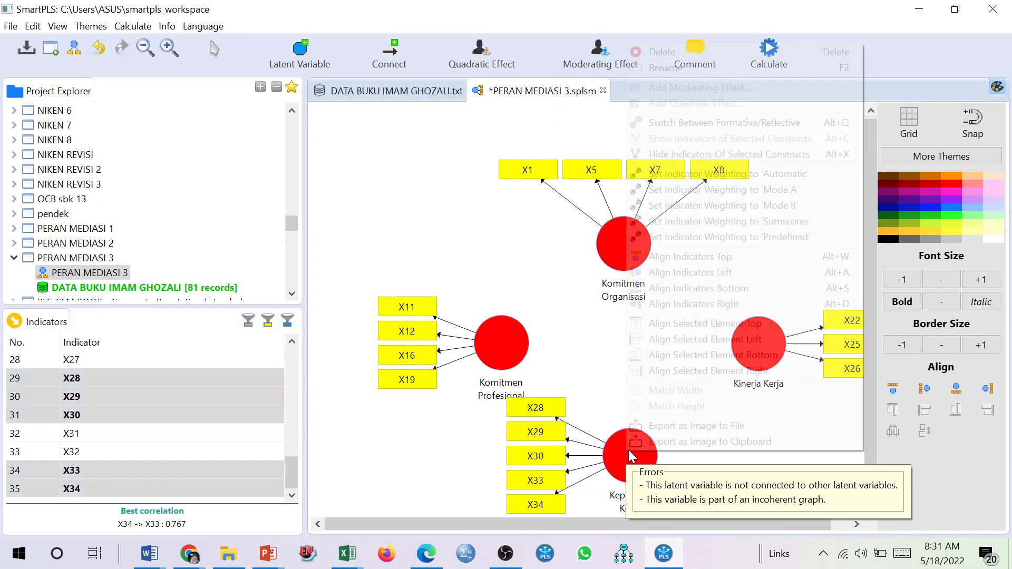
click(657, 289)
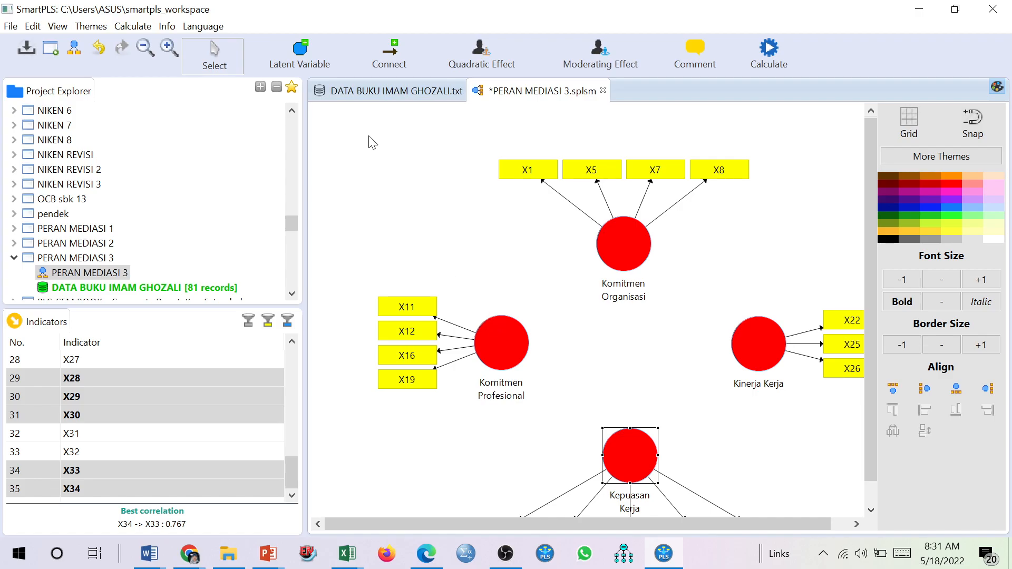
Step: Select the whole path model and shift it left and slightly up so that every construct and indicator fits the canvas
drag(343, 127, 896, 546)
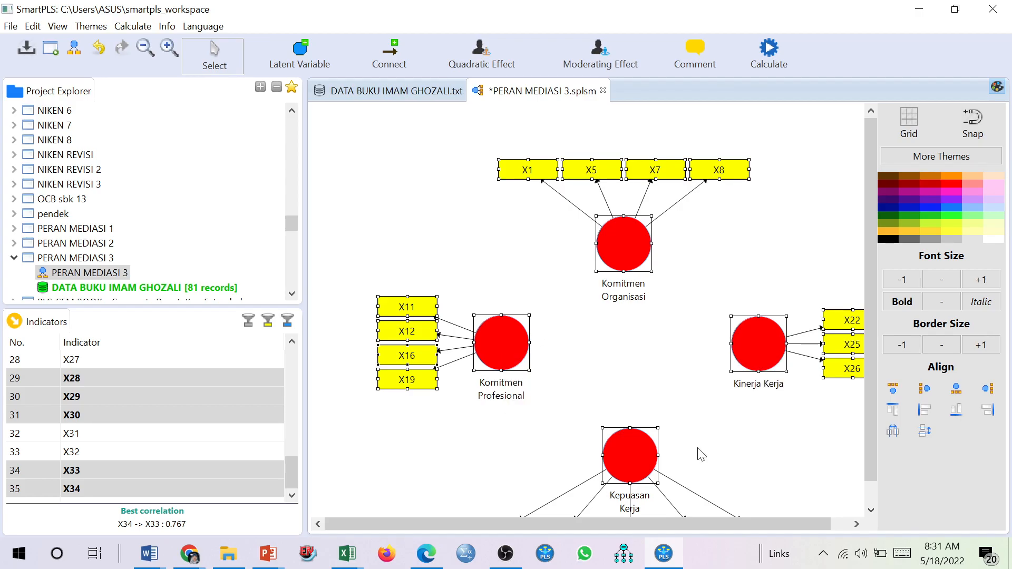
scroll(698, 453, down, 1)
click(417, 163)
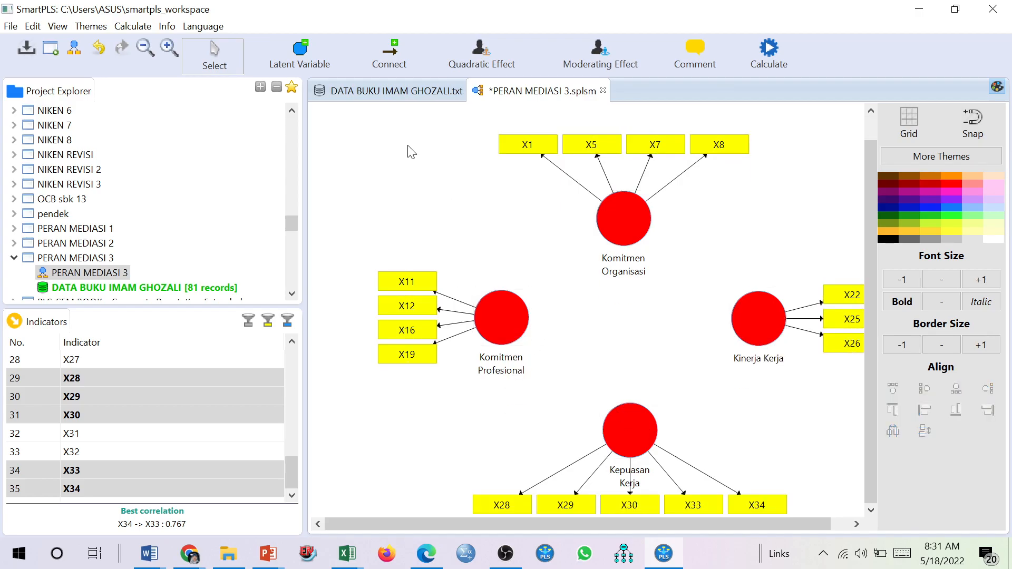
drag(363, 127, 898, 520)
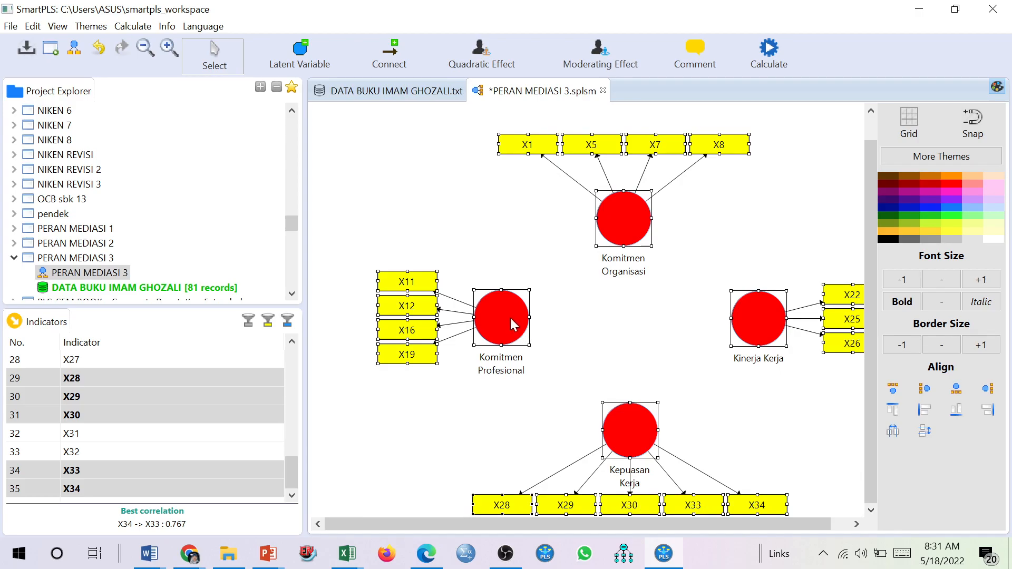
drag(505, 312, 482, 294)
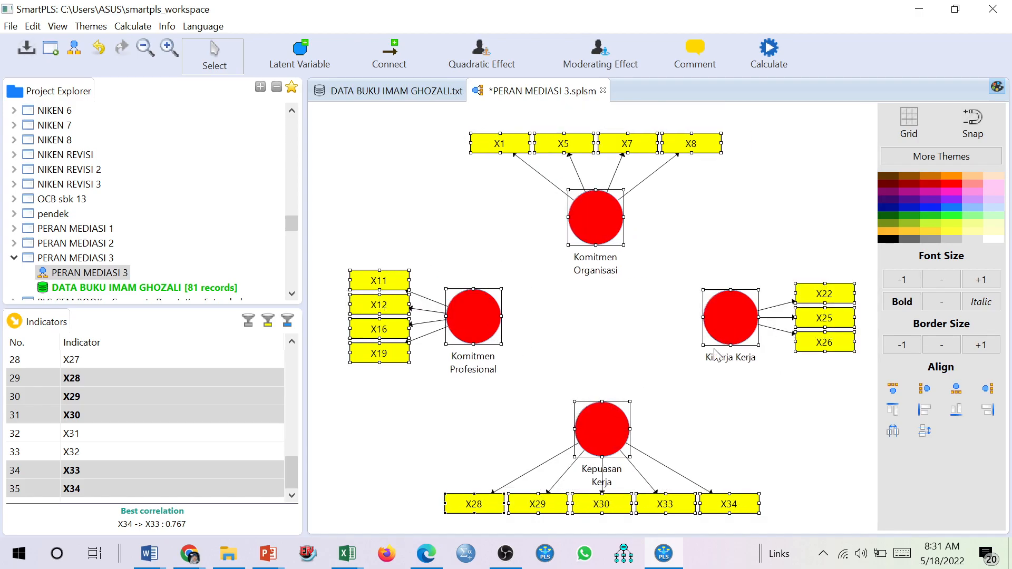
click(784, 434)
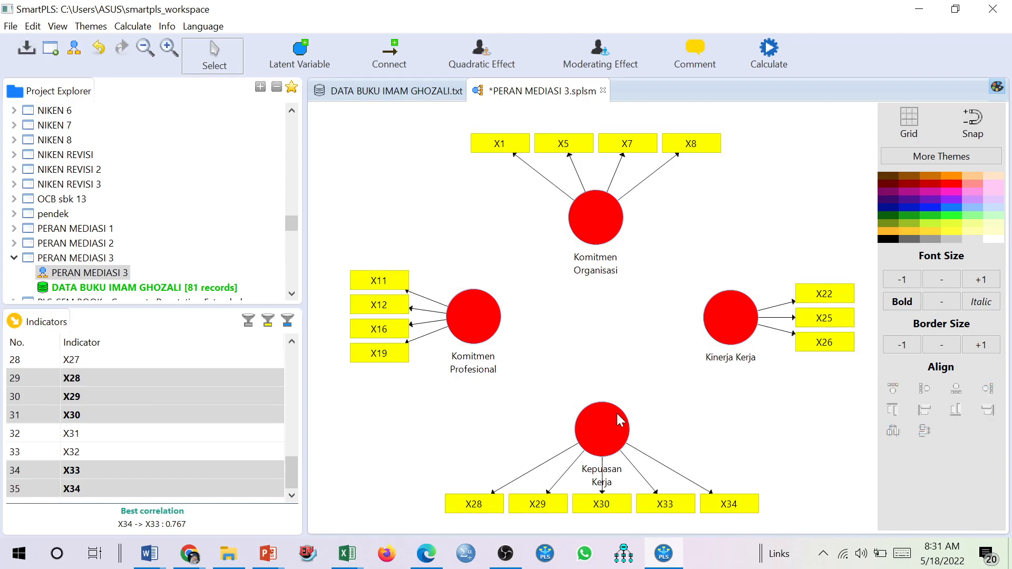
Step: Connect Komitmen Profesional to Kinerja Kerja directly, and add the mediated path through Komitmen Organisasi to Kinerja Kerja
click(392, 52)
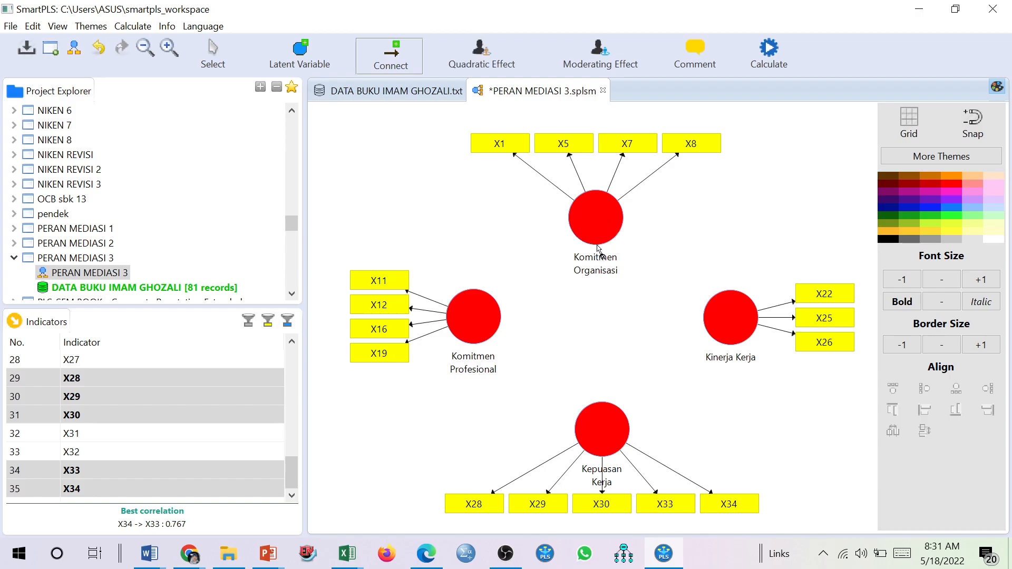
drag(491, 321, 727, 320)
click(486, 304)
click(608, 220)
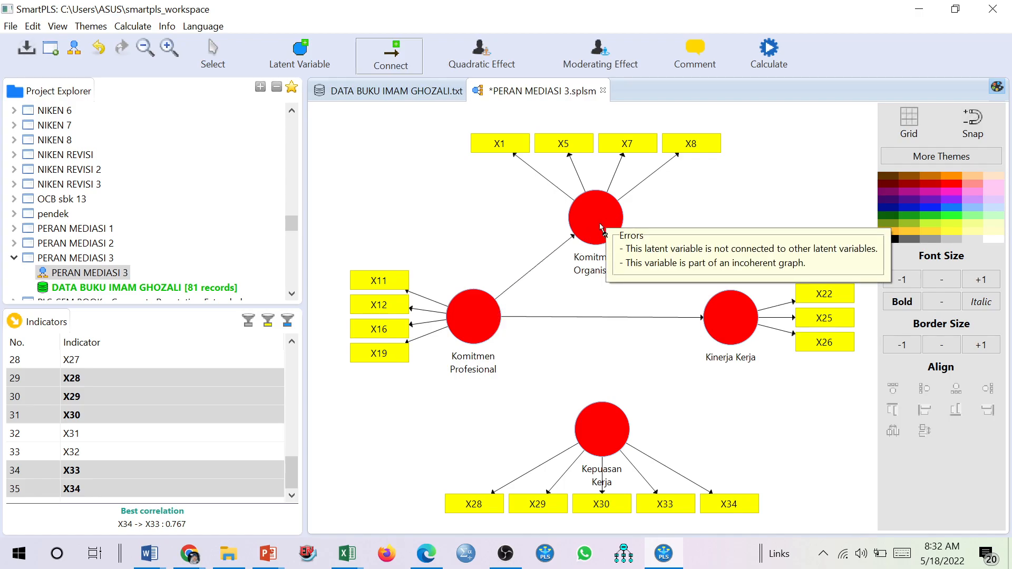
click(602, 227)
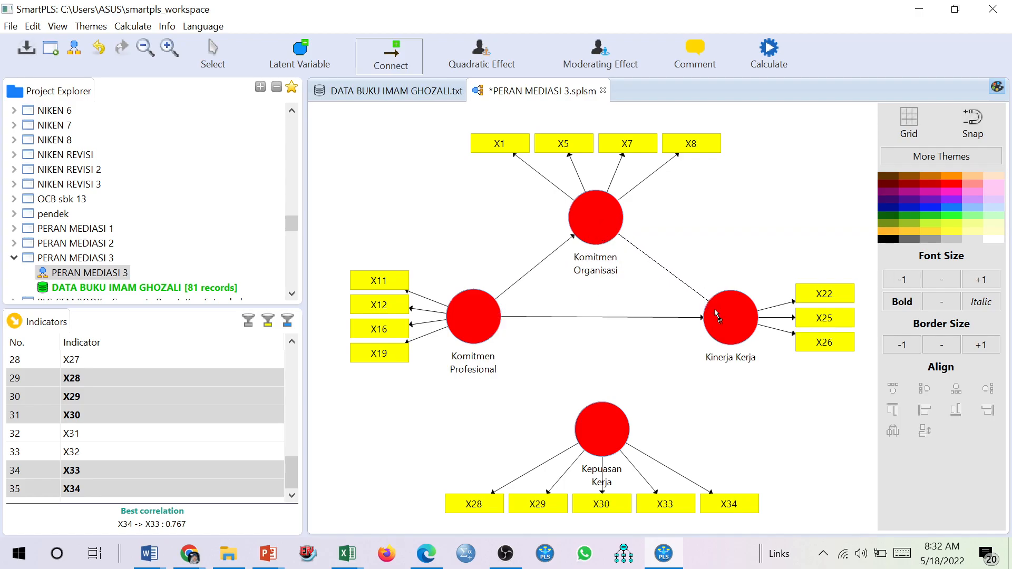
Step: Connect Komitmen Profesional to Kepuasan Kerja and Kepuasan Kerja to Kinerja Kerja, and return to selection mode
click(471, 336)
click(594, 432)
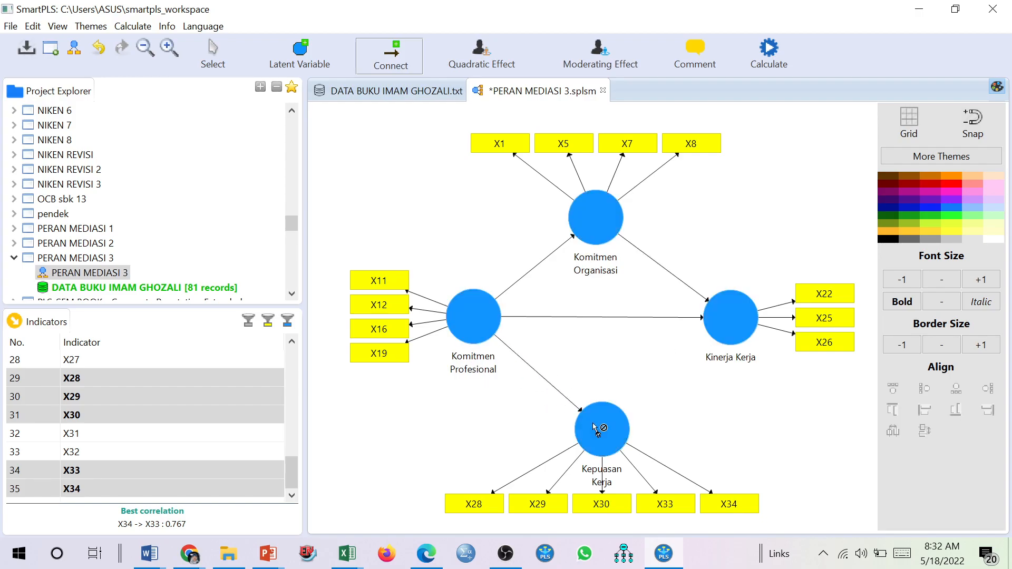
click(608, 428)
click(209, 58)
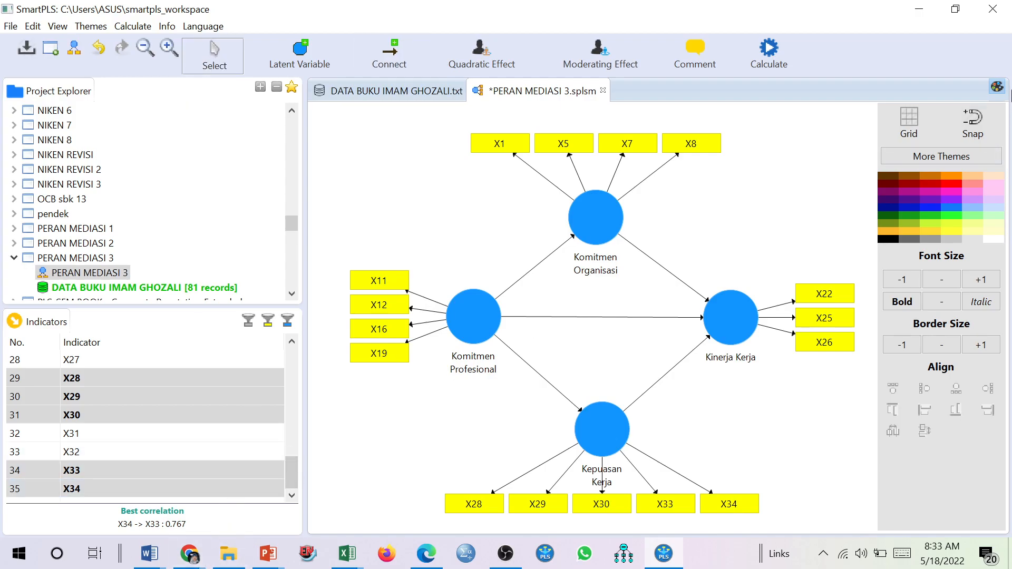
Step: Hide the theme palette and run the PLS Algorithm on the model with its default settings, opening the full report
click(998, 88)
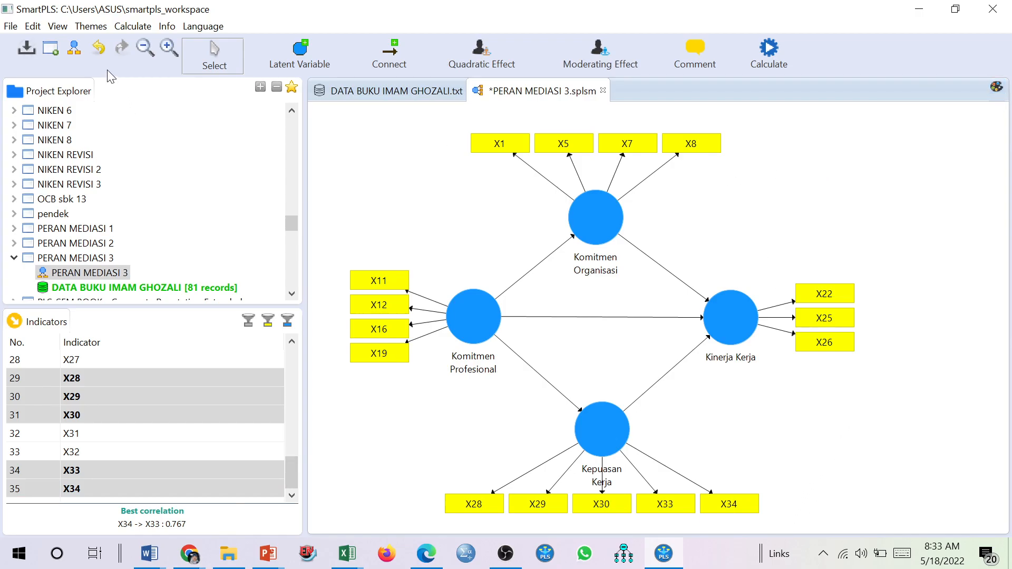
click(140, 29)
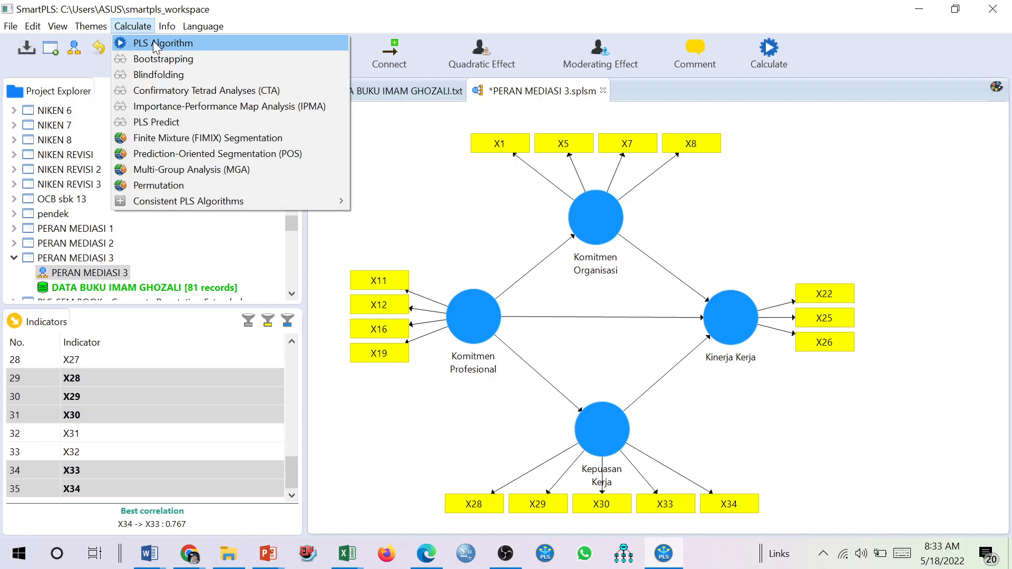
click(153, 43)
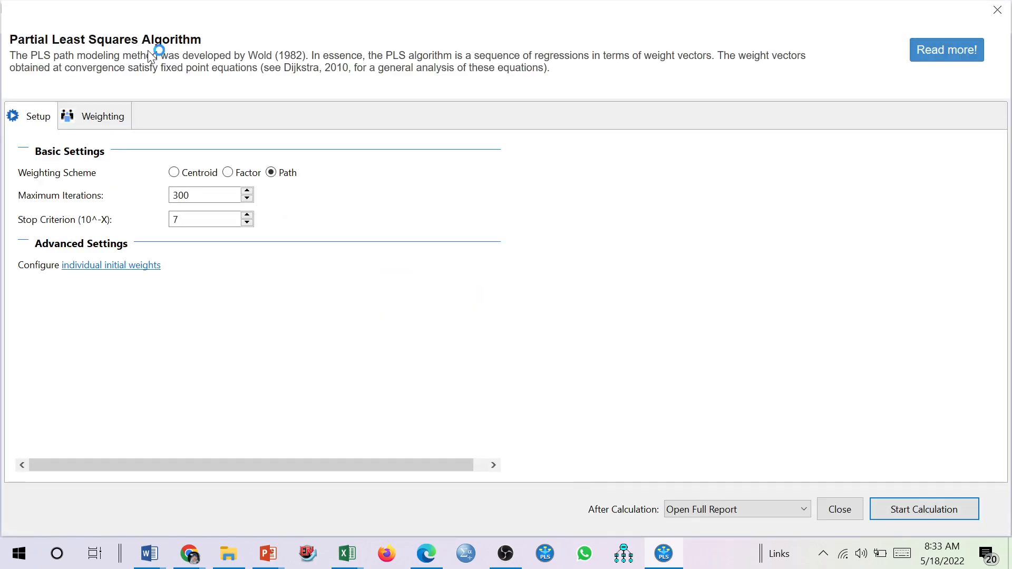
click(942, 511)
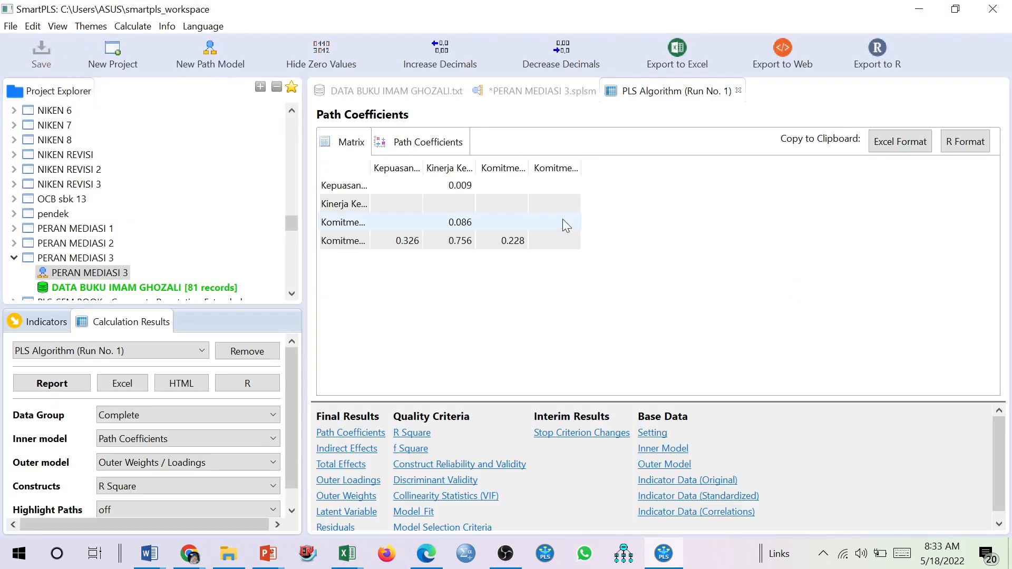
Step: Check the estimates on the model diagram, and review the report's Construct Reliability and Validity matrix and Average Variance Extracted chart
click(547, 95)
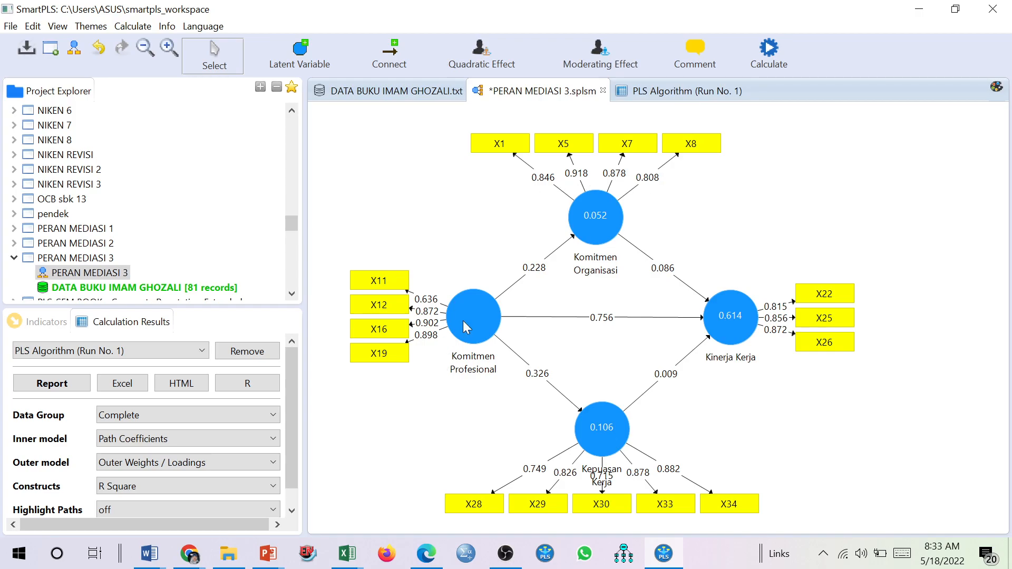
click(677, 94)
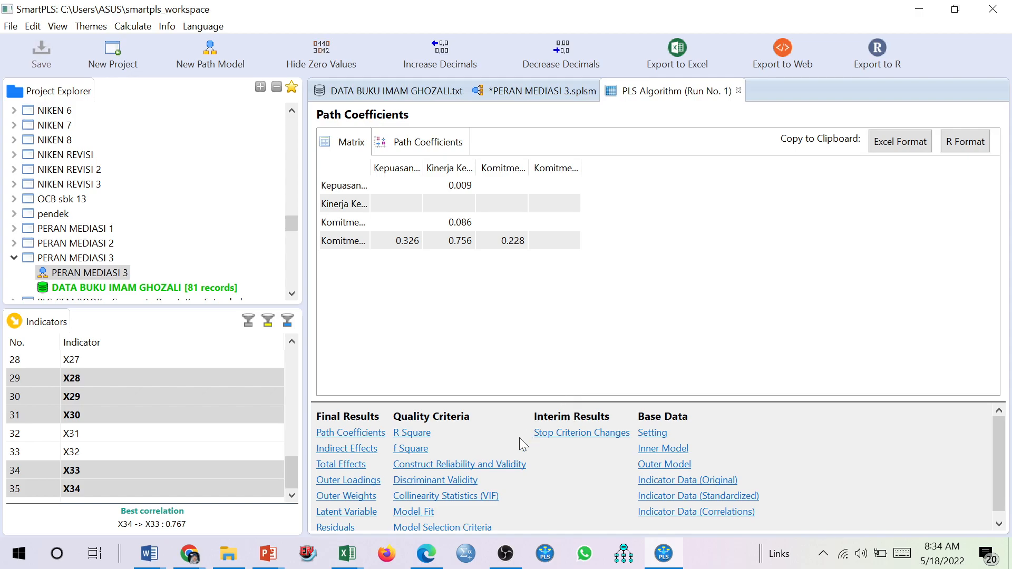
click(499, 468)
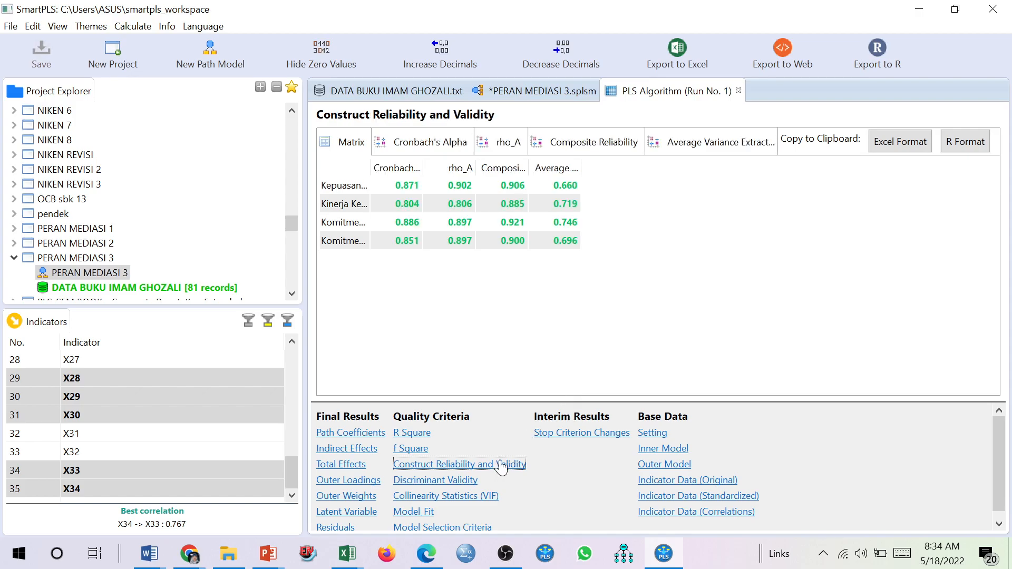
drag(581, 165, 680, 188)
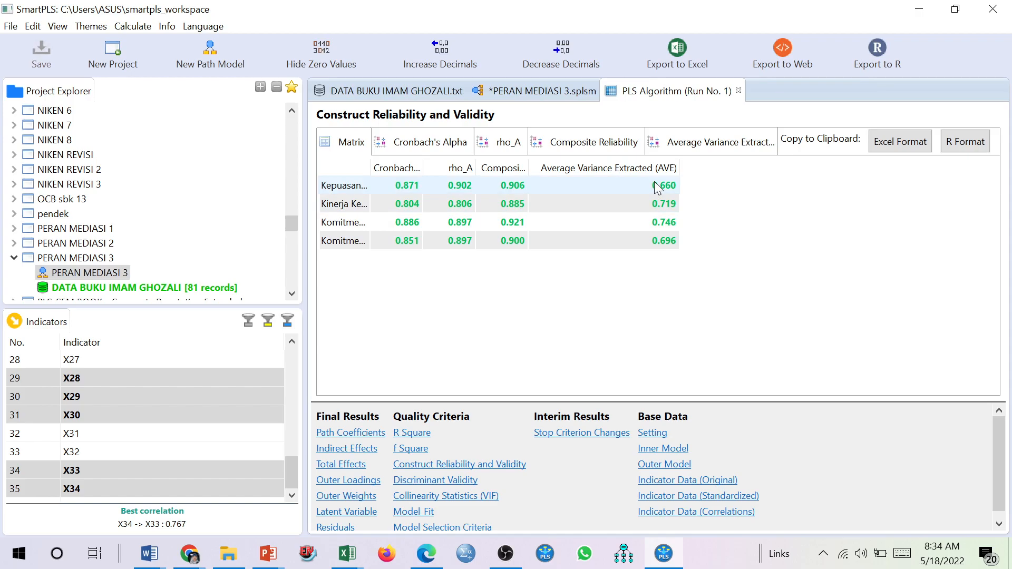
click(729, 147)
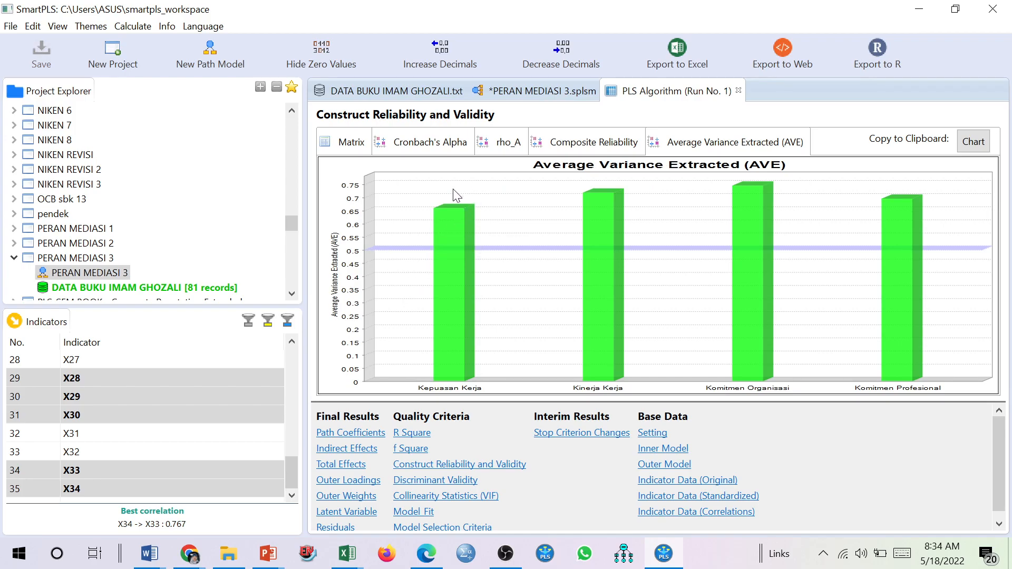
Step: Examine the Fornell-Larcker Criterion under Discriminant Validity, widening the columns to show the full construct names
click(459, 480)
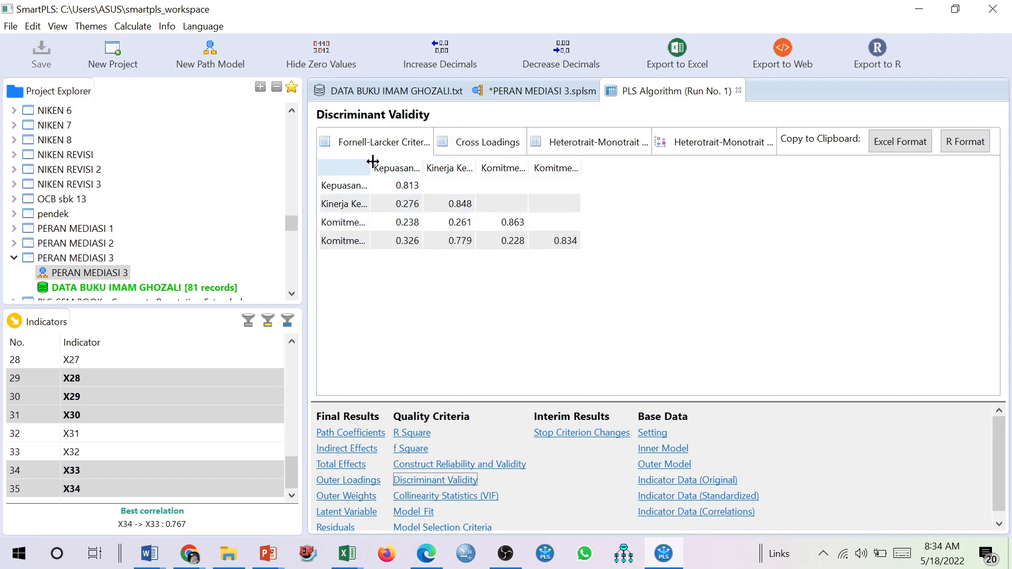
drag(374, 165, 759, 167)
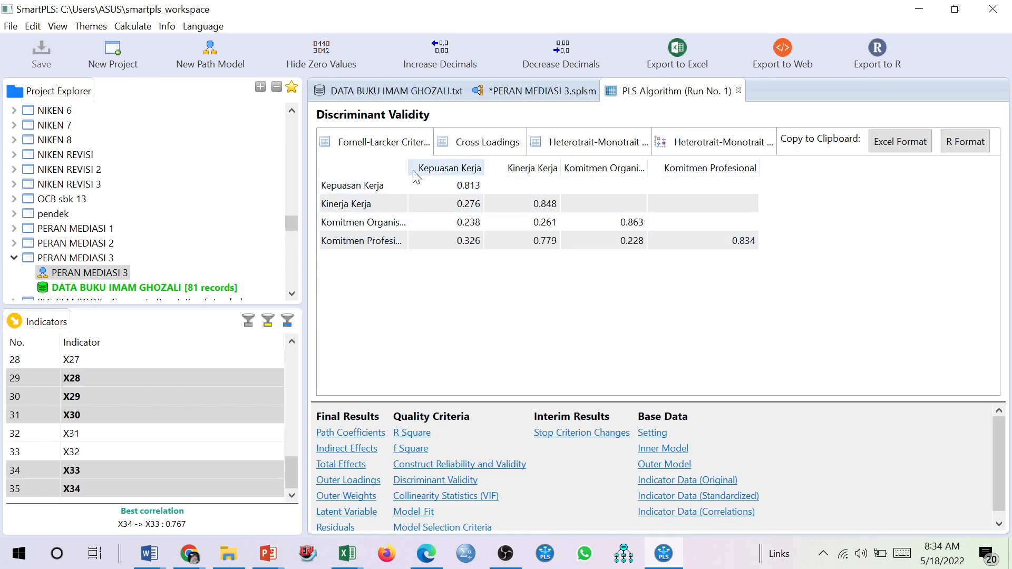
drag(409, 168, 434, 169)
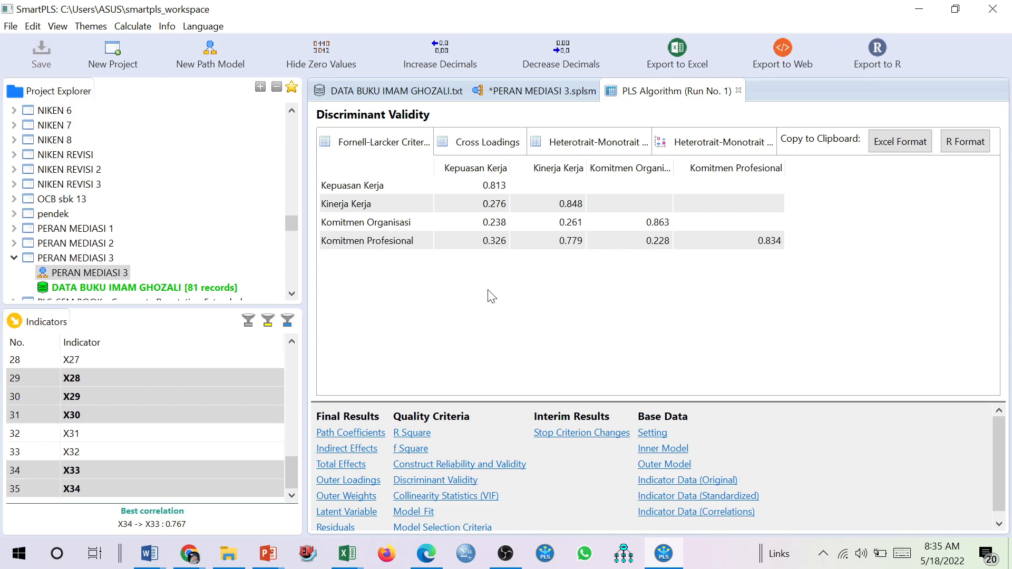
Step: Examine the Cross Loadings of all indicators through X8, widening the columns to show the full construct names
click(487, 145)
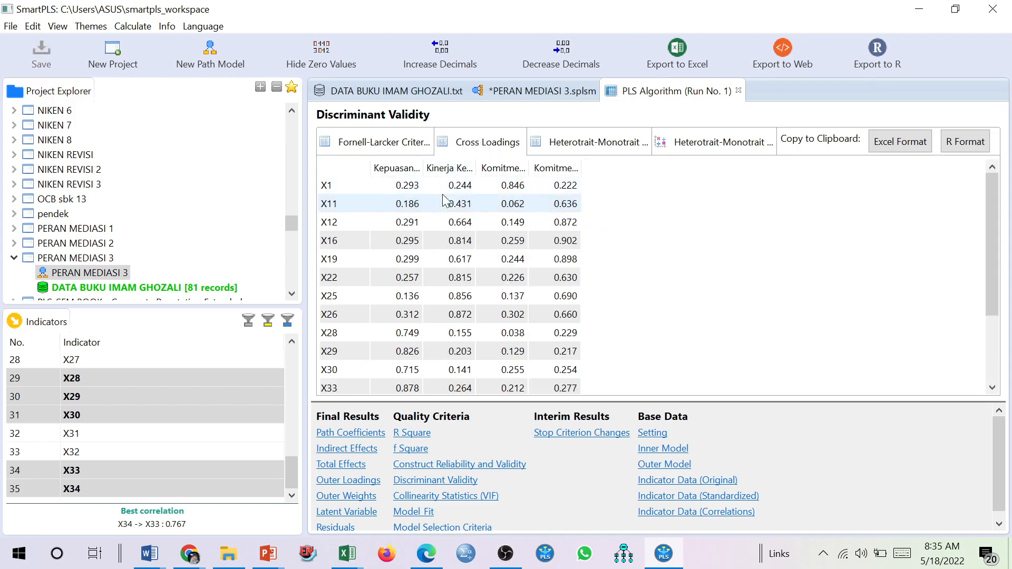
drag(424, 167, 784, 171)
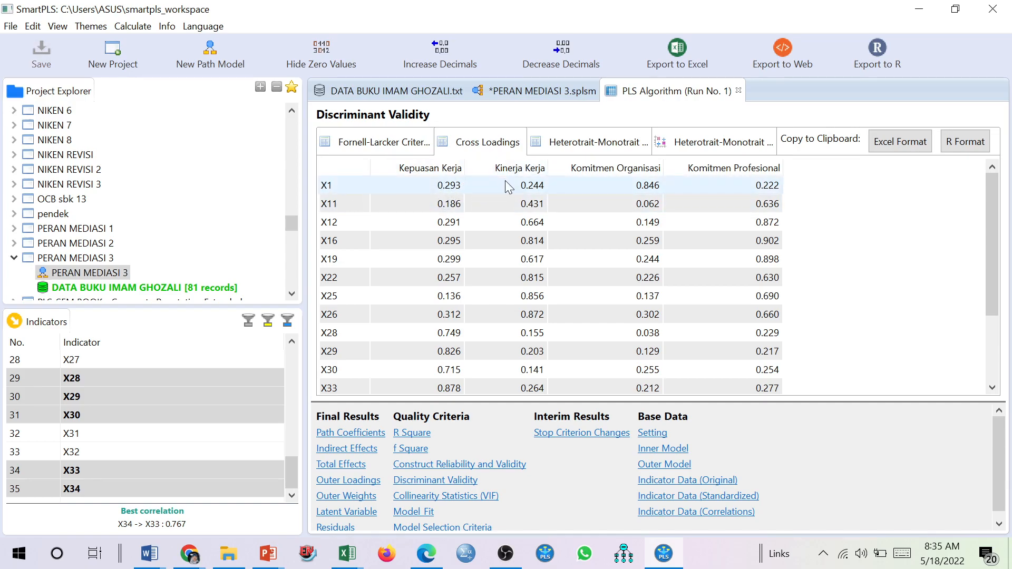
scroll(551, 285, down, 3)
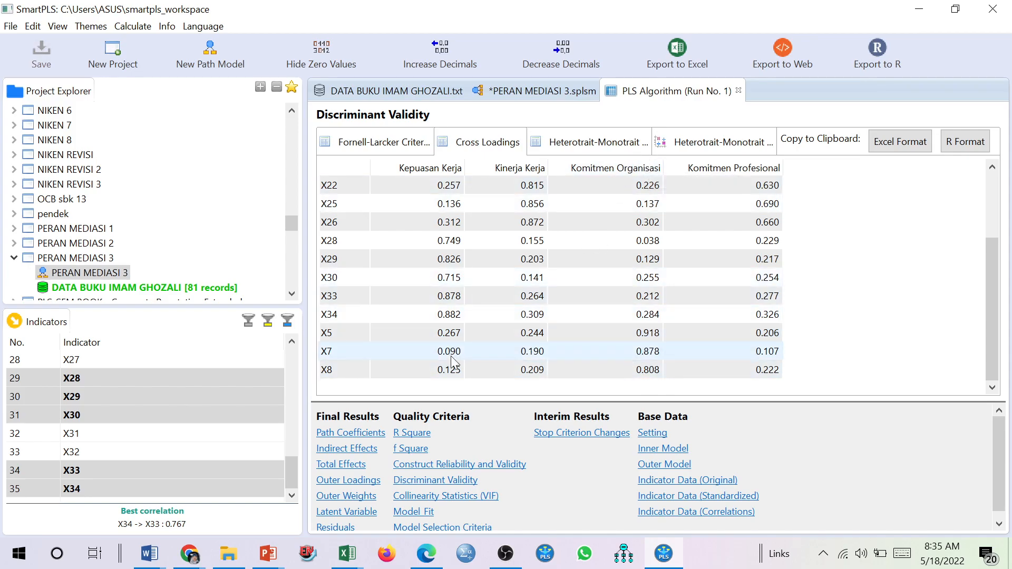
Step: Review the Cross Loadings table once more, from indicator X1 through X8
scroll(560, 358, up, 2)
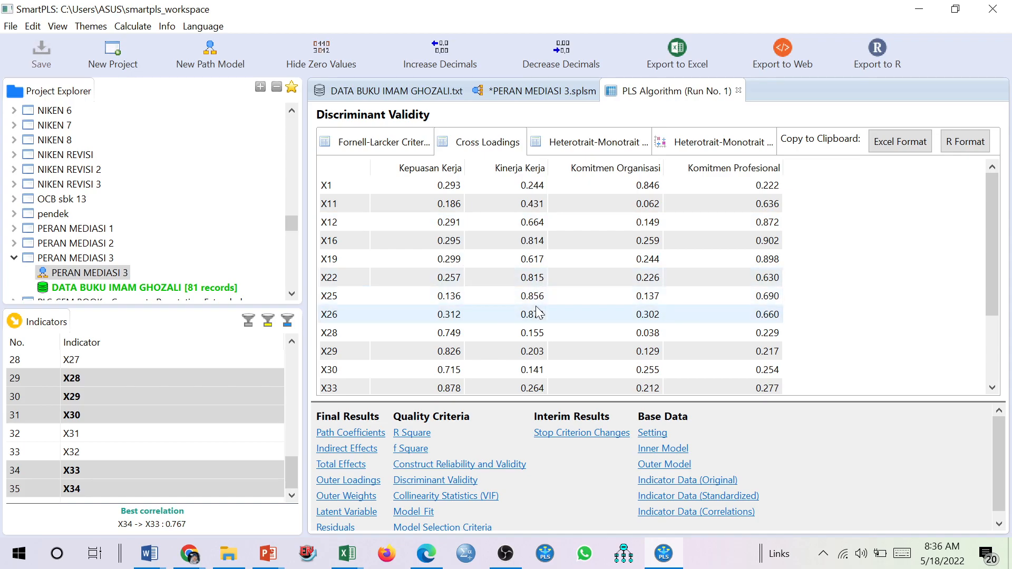
scroll(500, 339, down, 1)
scroll(501, 337, down, 1)
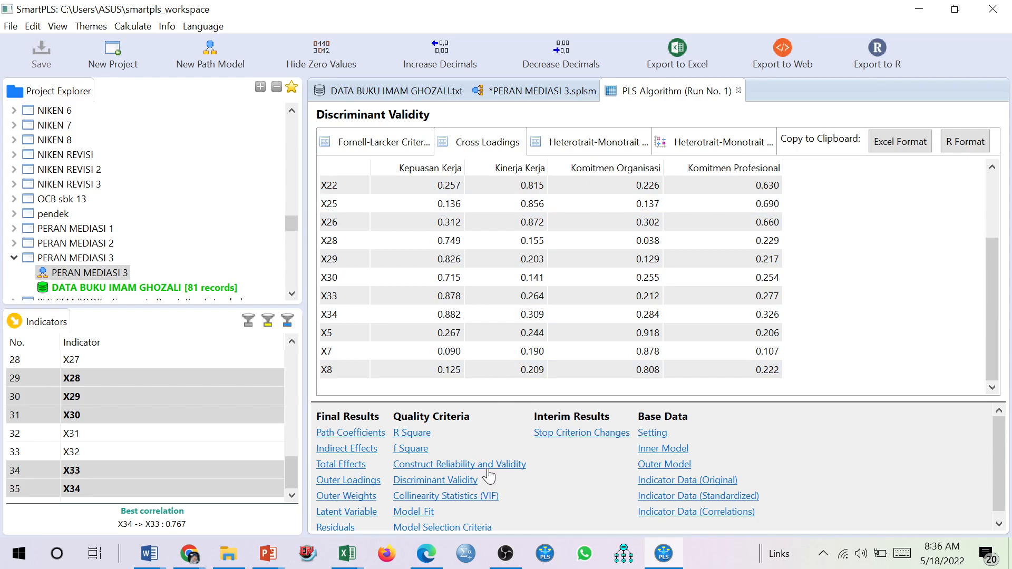
Step: Review the Construct Reliability and Validity matrix with widened columns and rho_A collapsed, plus the Cronbach's Alpha and Composite Reliability charts
click(459, 465)
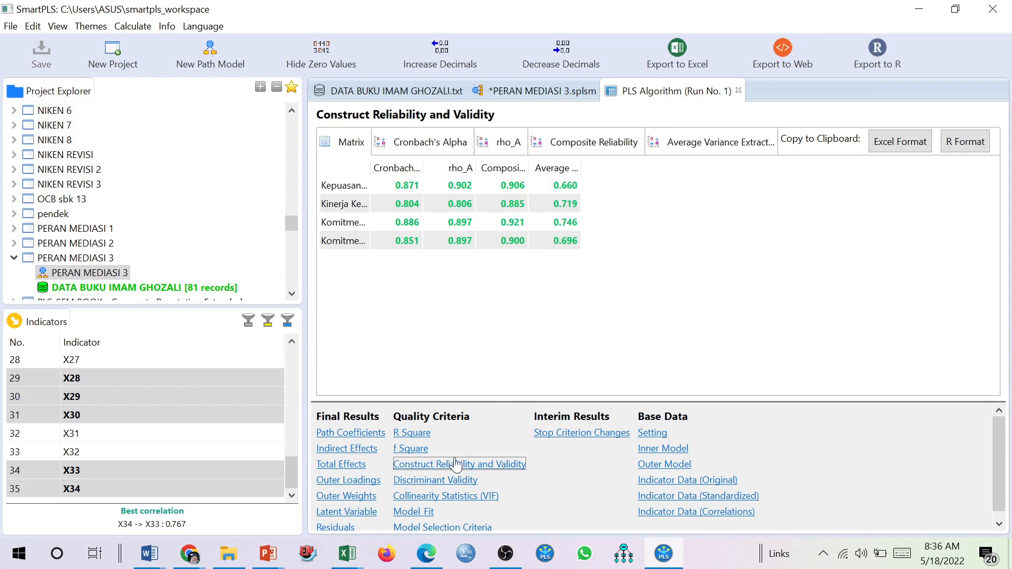
drag(423, 168, 568, 168)
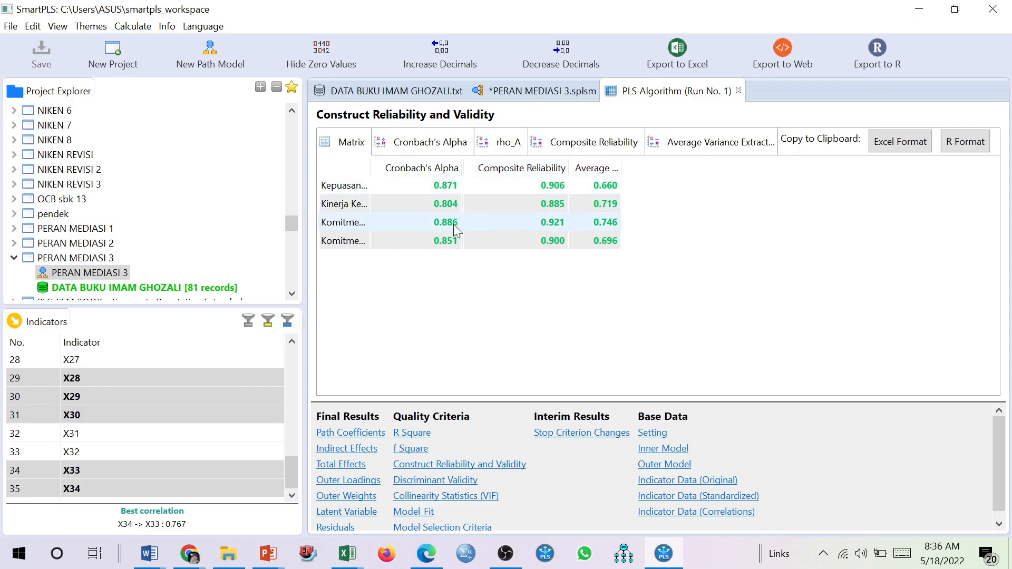
click(454, 144)
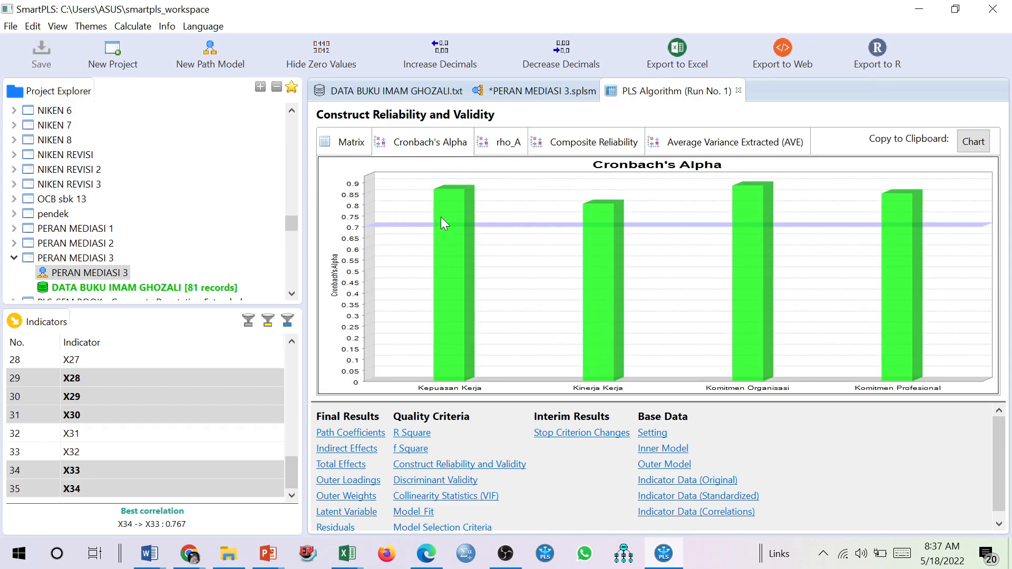
click(581, 146)
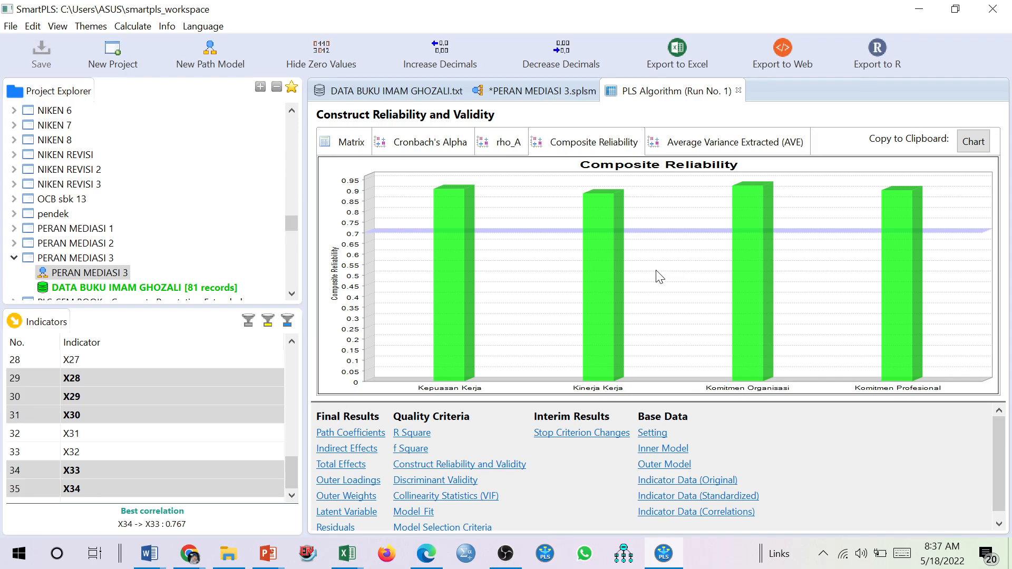
mouse_move(617, 275)
Step: Check the model diagram, and return to the reliability matrix with its first column widened to show the full construct names
click(555, 94)
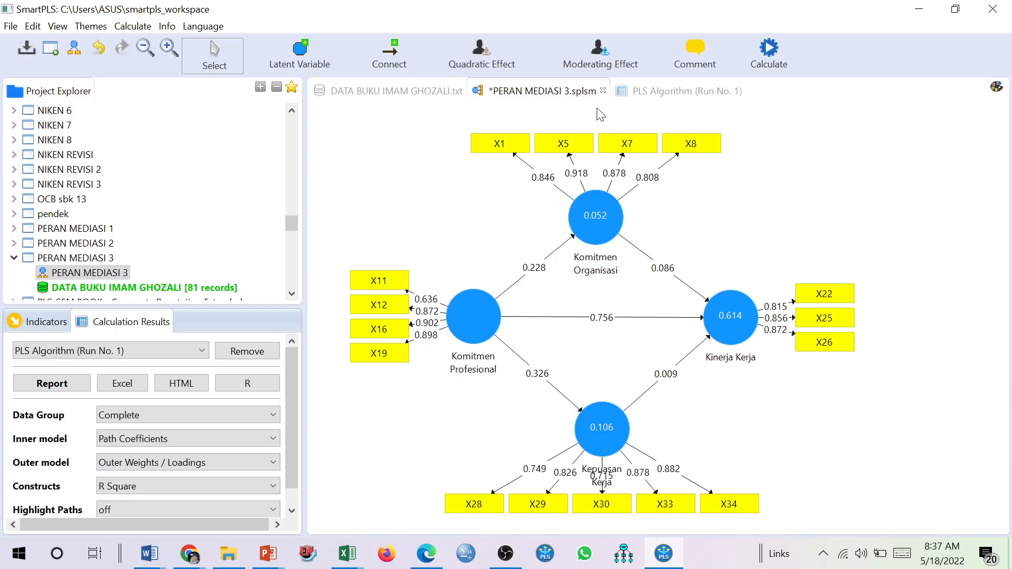
click(665, 93)
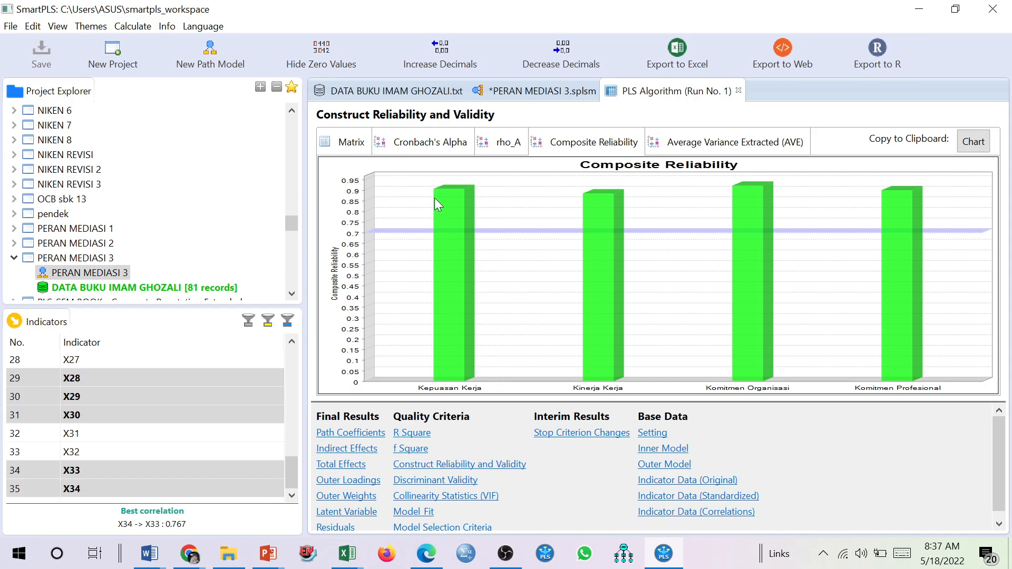
click(359, 149)
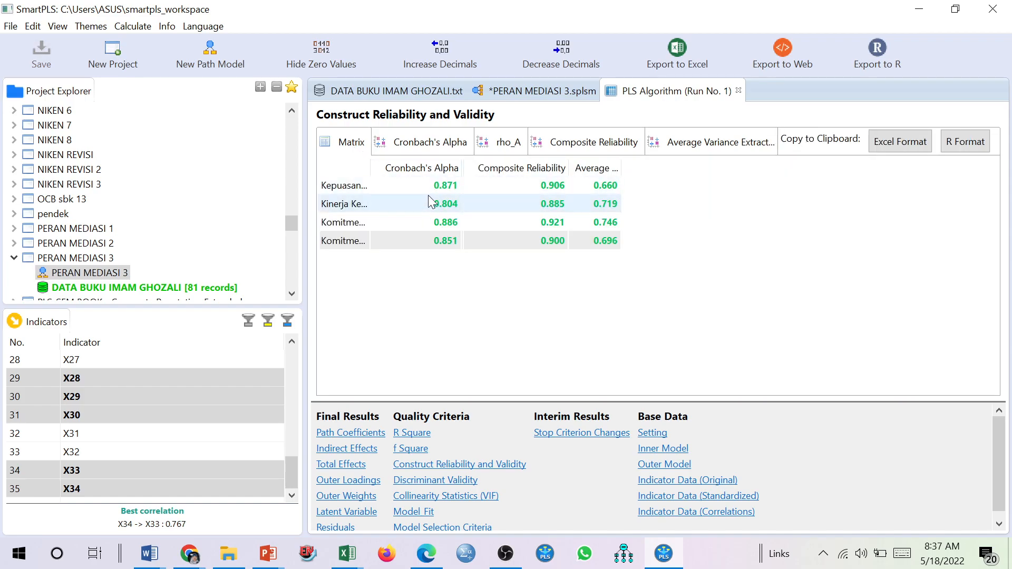
drag(372, 167, 432, 167)
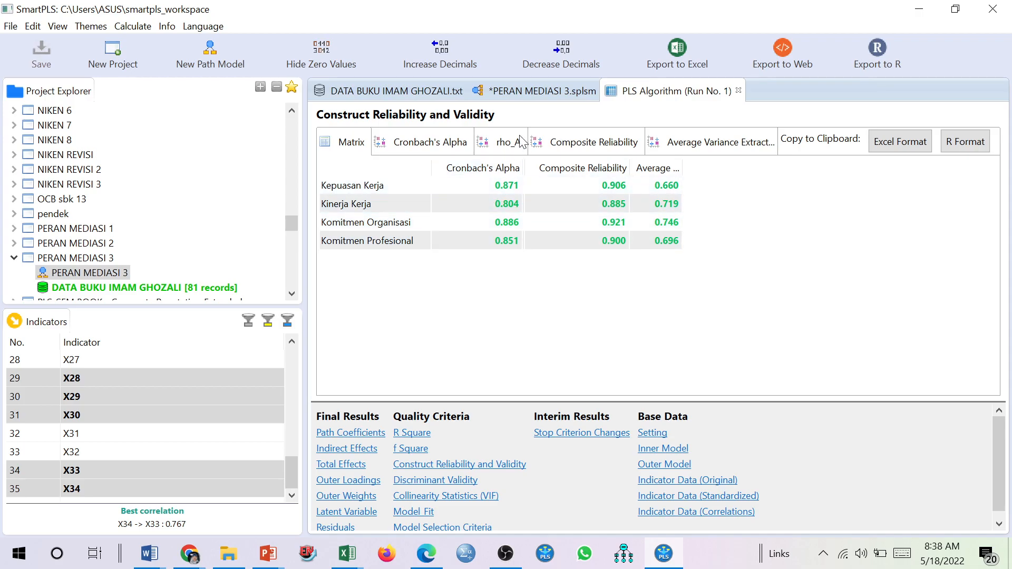
Step: Check the diagram again, and open the report's R Square matrix with columns widened to show full construct names and headings
click(530, 95)
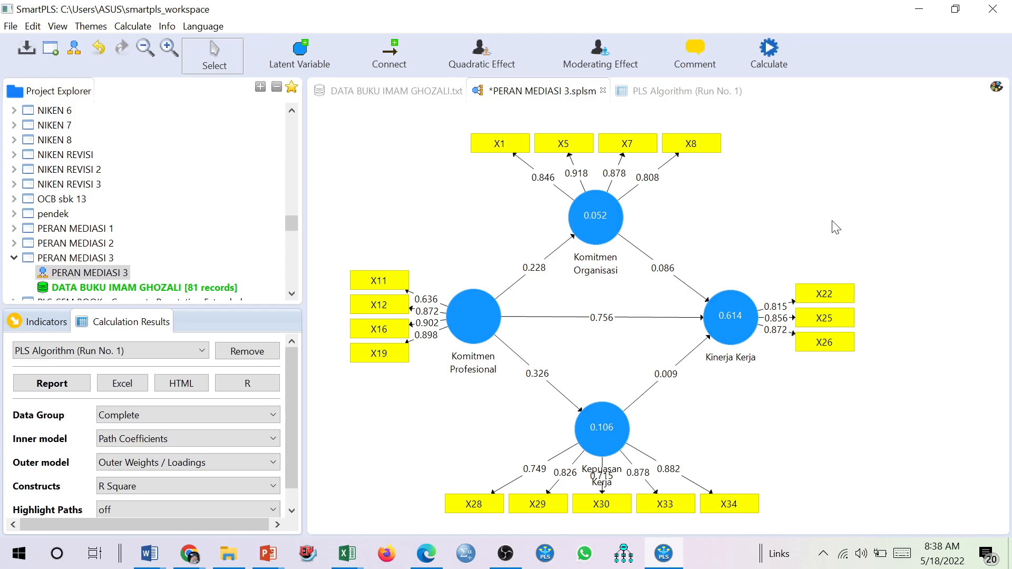
click(687, 98)
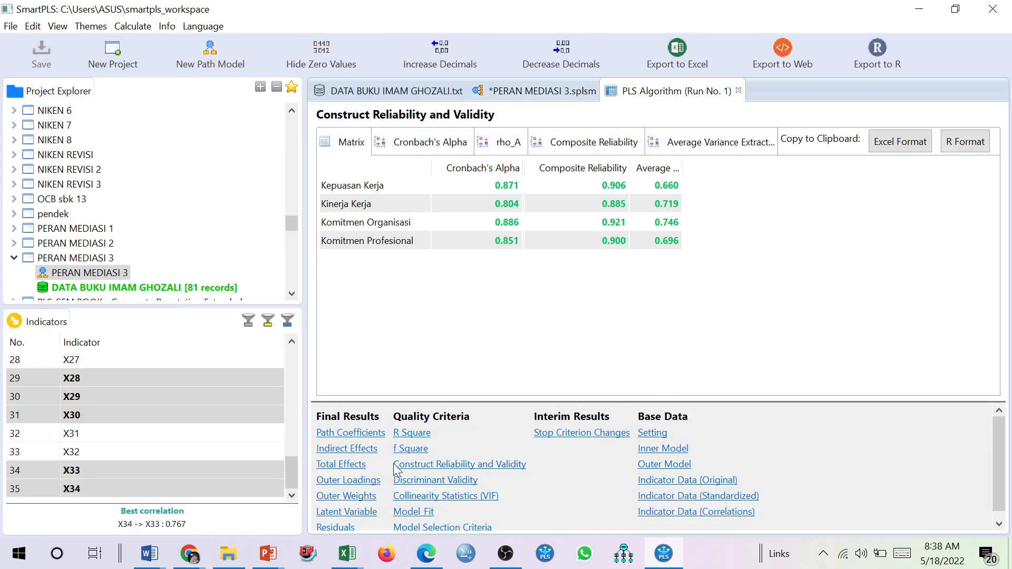
click(412, 436)
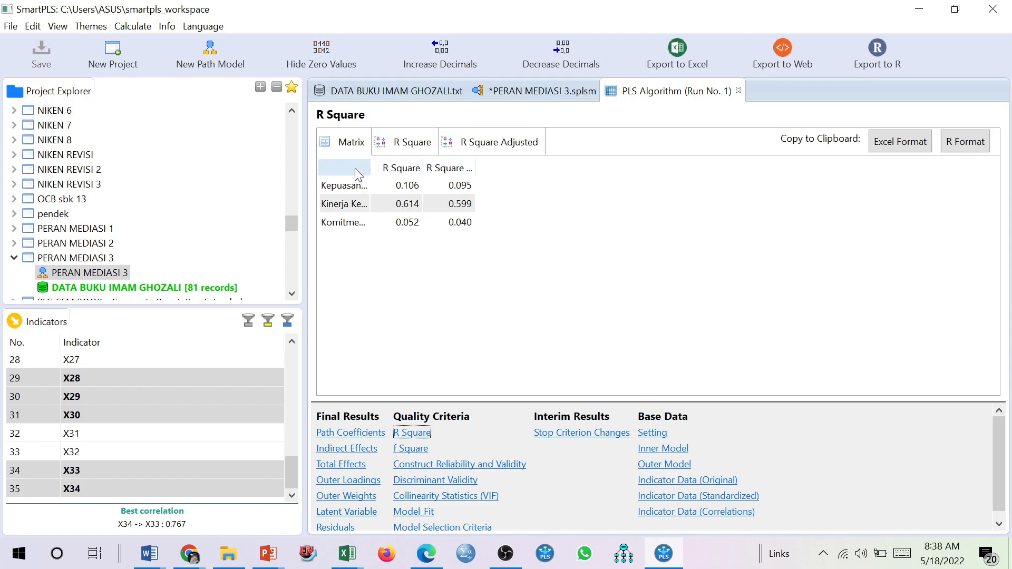
drag(370, 166, 615, 169)
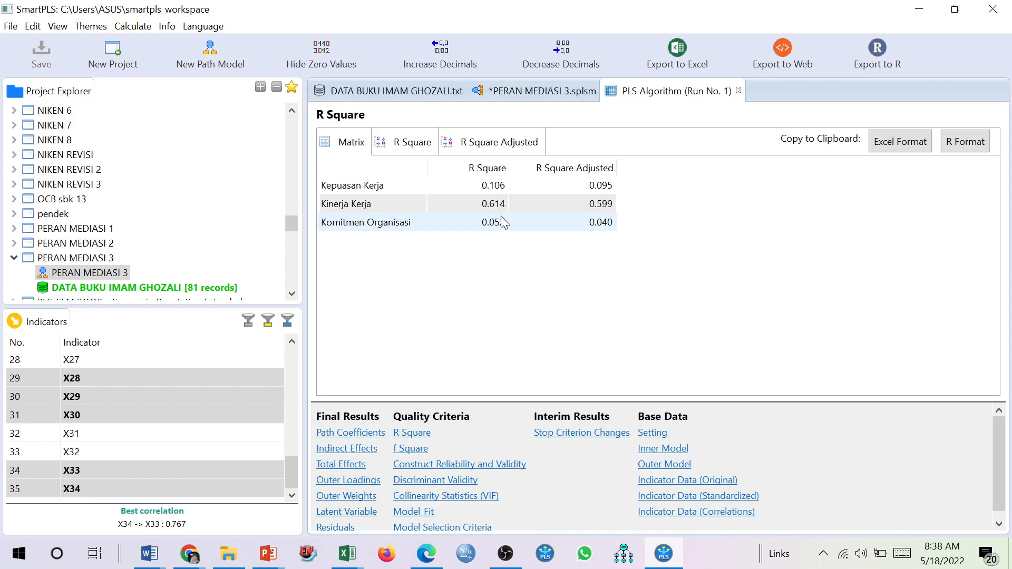
Step: Examine the R Square values of Komitmen Organisasi, Kepuasan Kerja and Kinerja Kerja on the model diagram
click(539, 94)
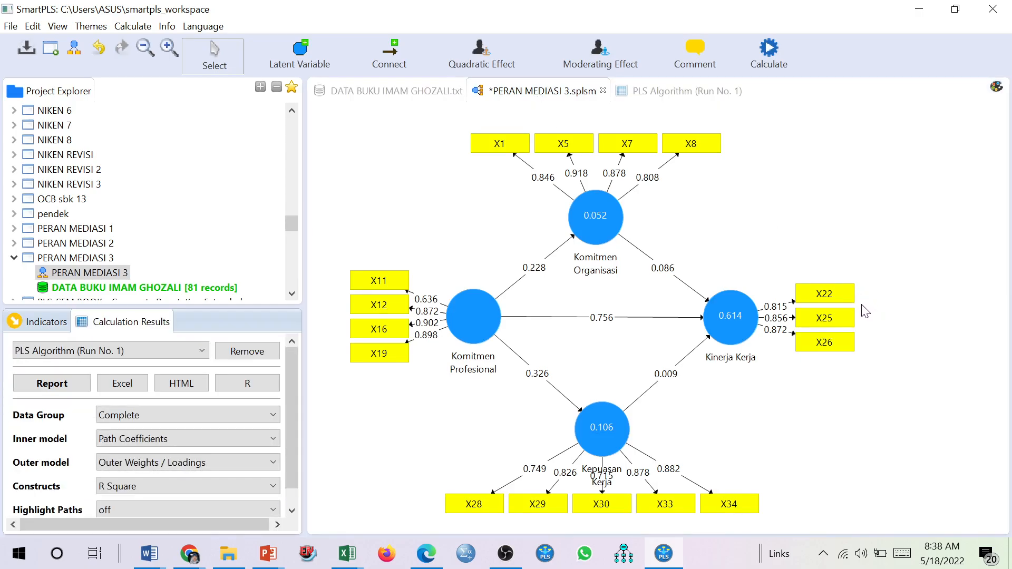
mouse_move(190, 558)
mouse_move(601, 219)
mouse_move(609, 430)
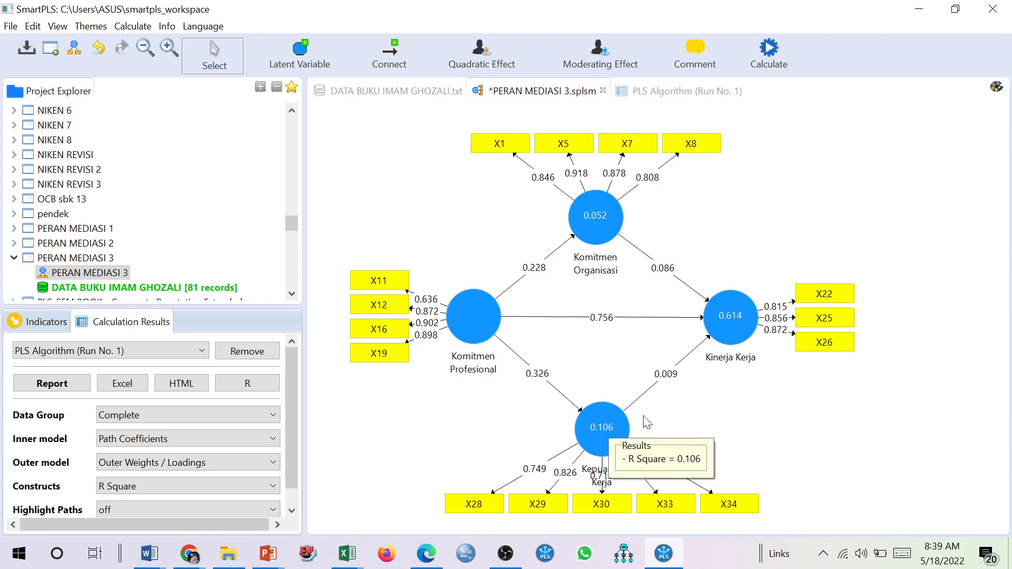
mouse_move(734, 319)
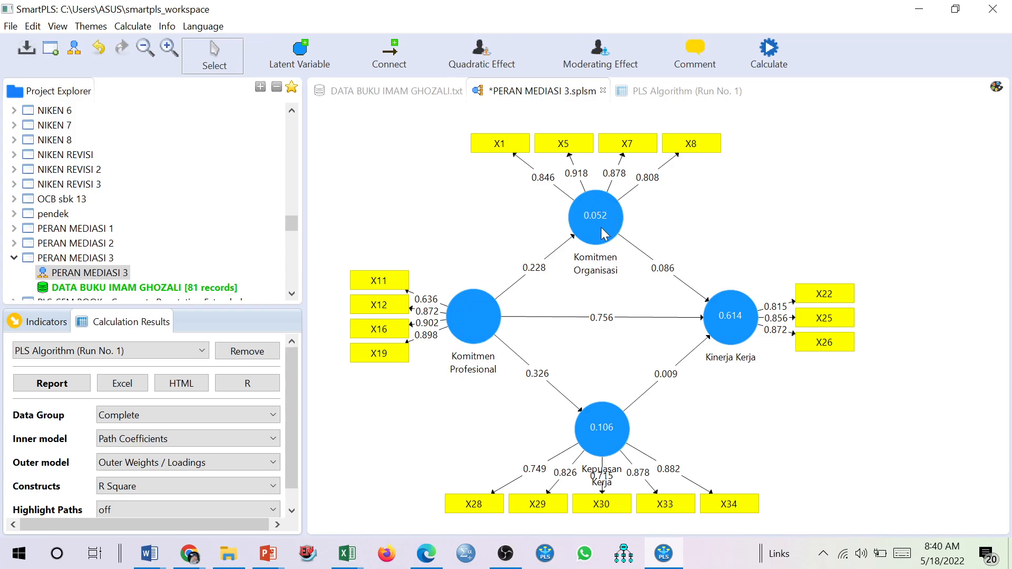
mouse_move(599, 221)
mouse_move(604, 435)
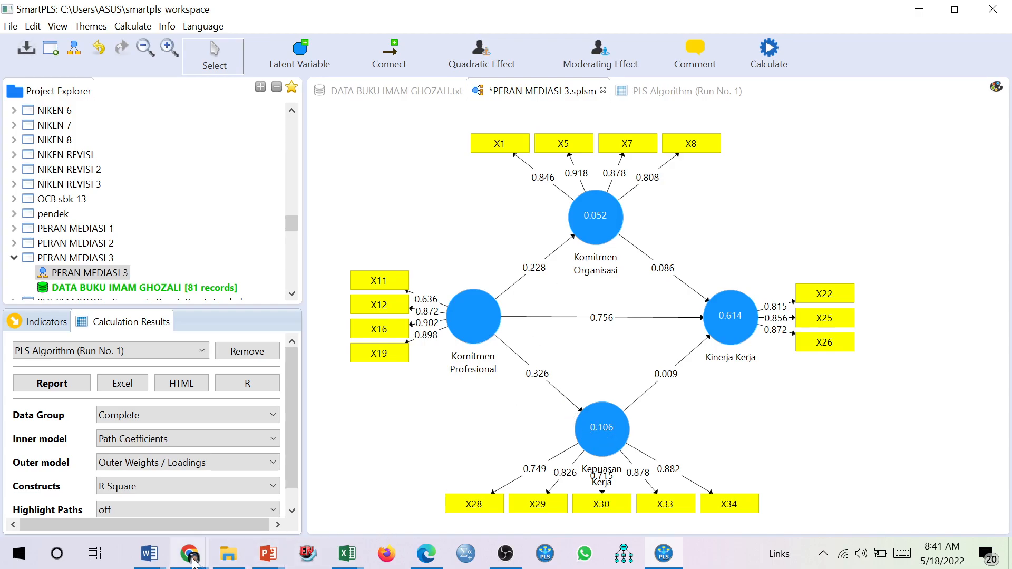
Step: Admit the waiting participant to the Google Meet call in Chrome and return to SmartPLS
mouse_move(192, 559)
click(117, 478)
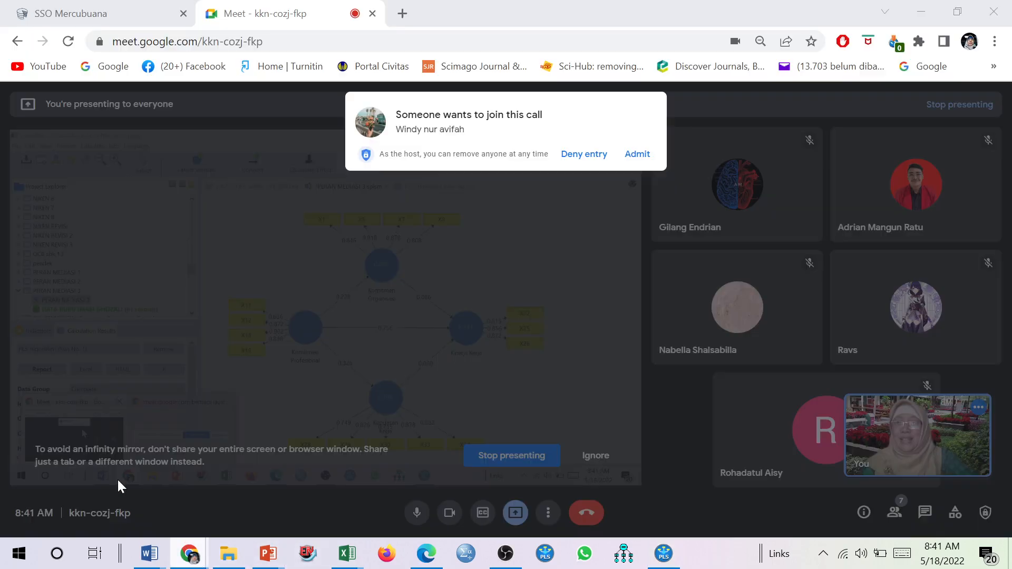
click(637, 155)
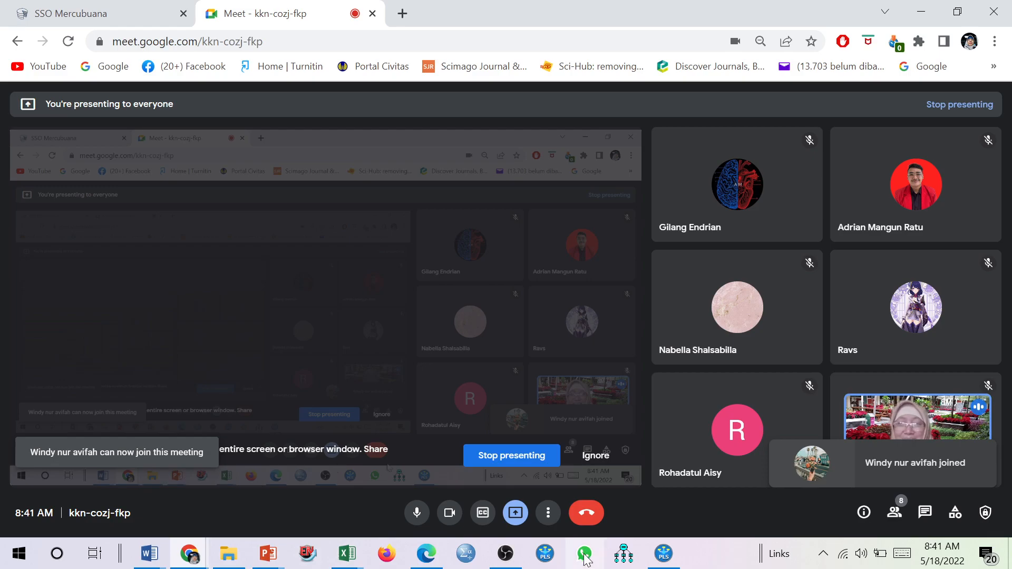
click(663, 554)
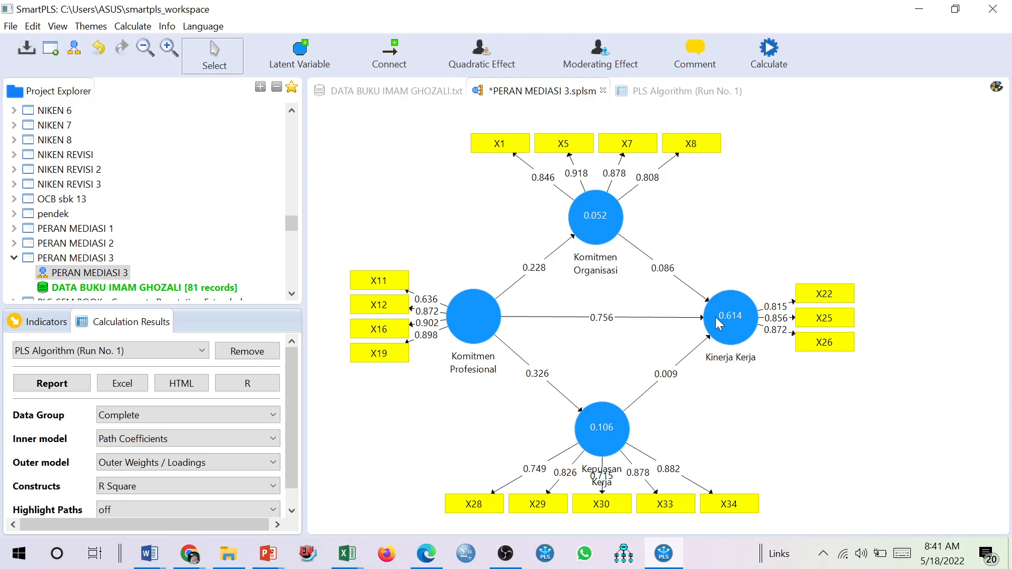
Step: Compare the R Square of Kinerja Kerja with the R-square criteria slide in the SEM-PLS PowerPoint presentation, and return to SmartPLS
mouse_move(743, 331)
mouse_move(725, 323)
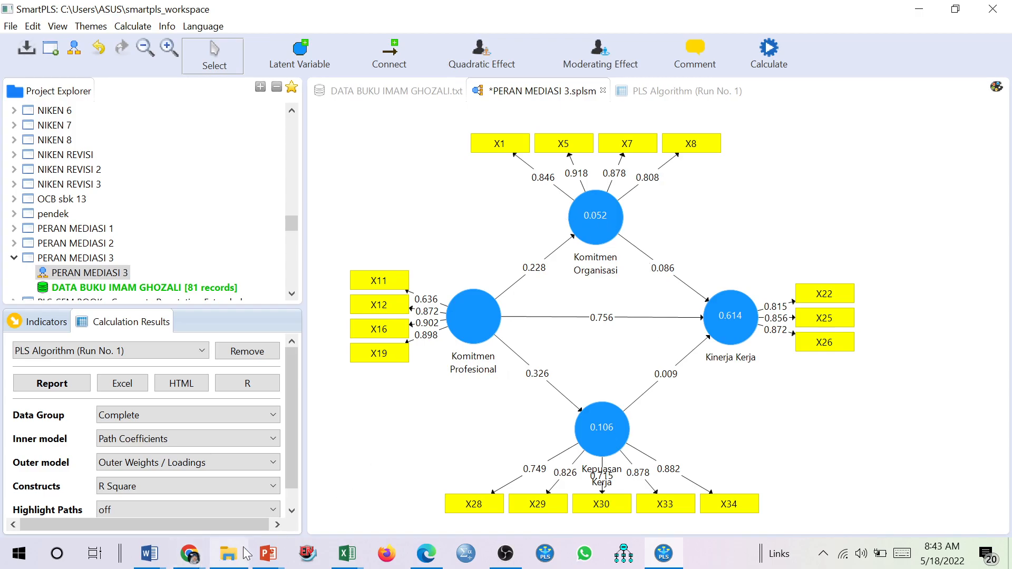
mouse_move(273, 558)
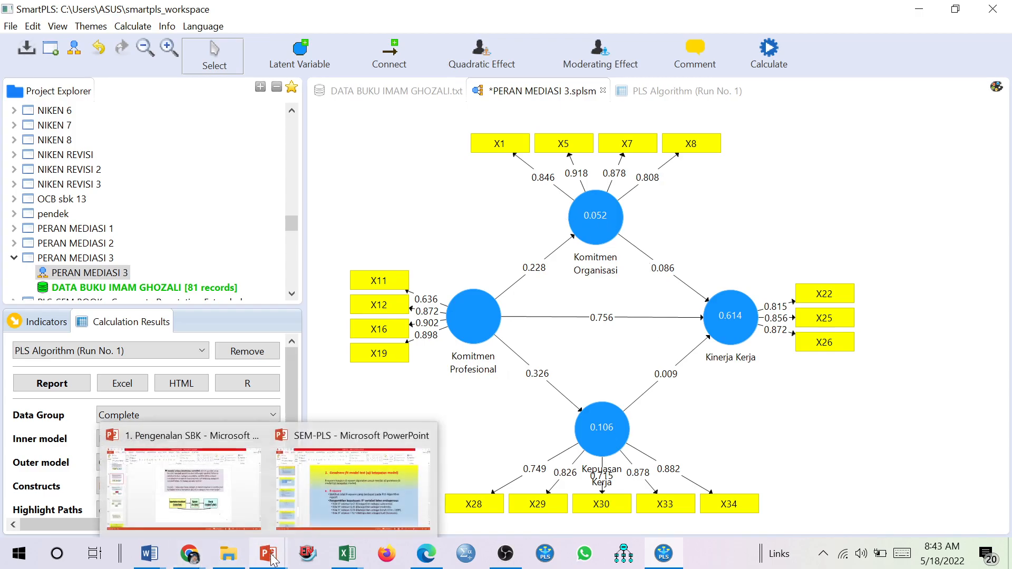
click(358, 503)
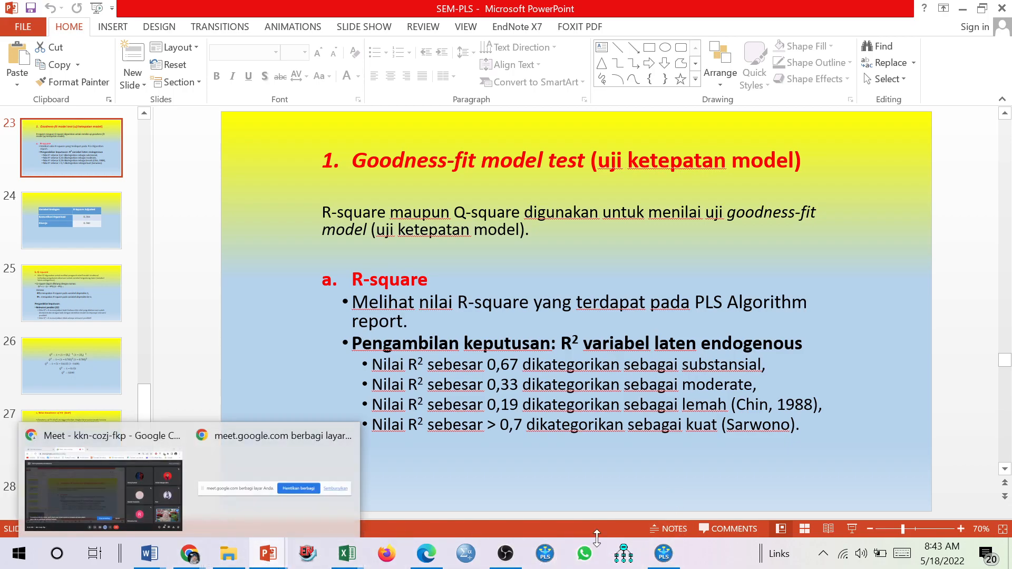
mouse_move(672, 563)
click(678, 523)
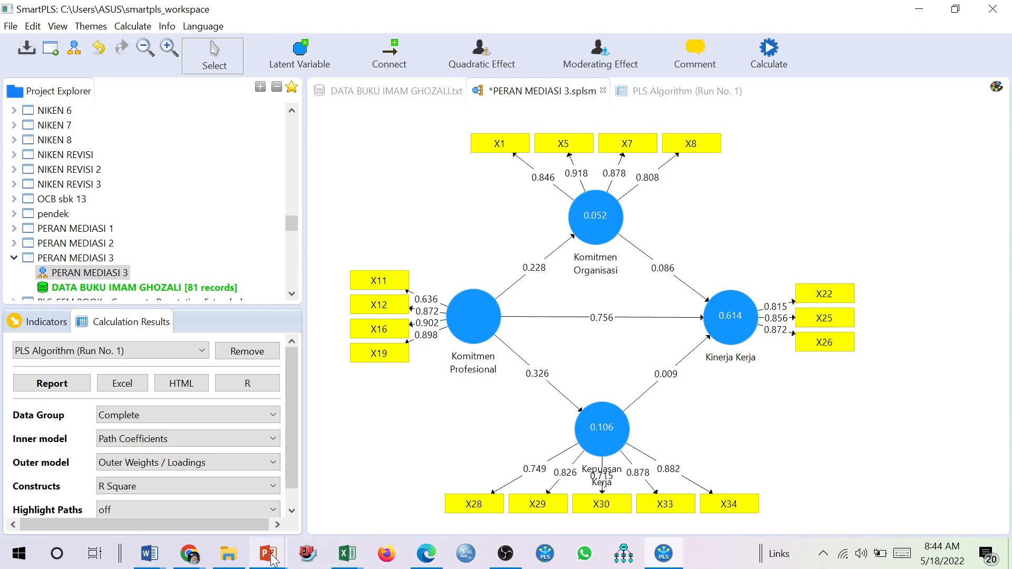
Step: Copy the Q-square formula from slide 25 of the SEM-PLS PowerPoint presentation
mouse_move(273, 560)
click(346, 492)
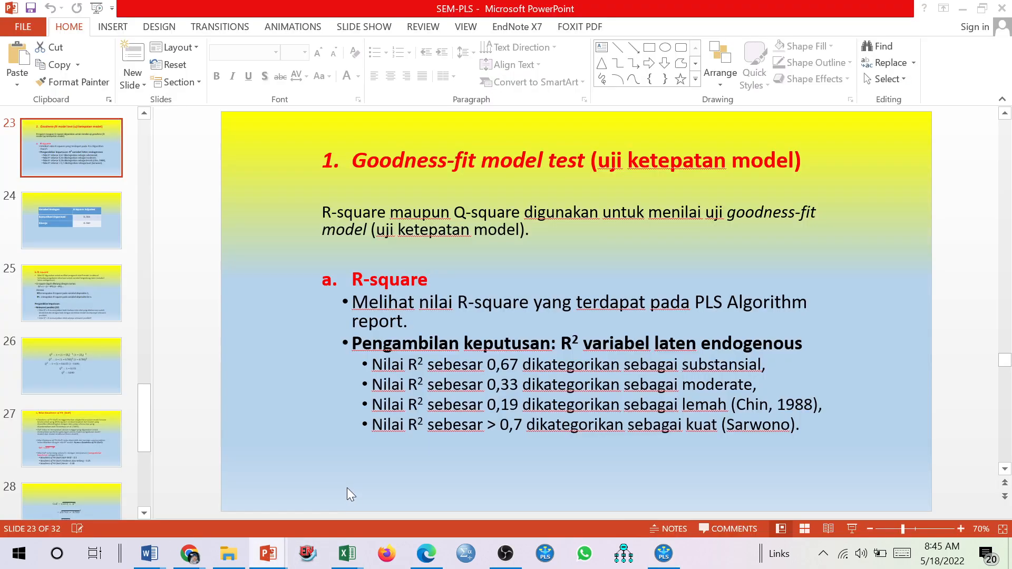
click(87, 309)
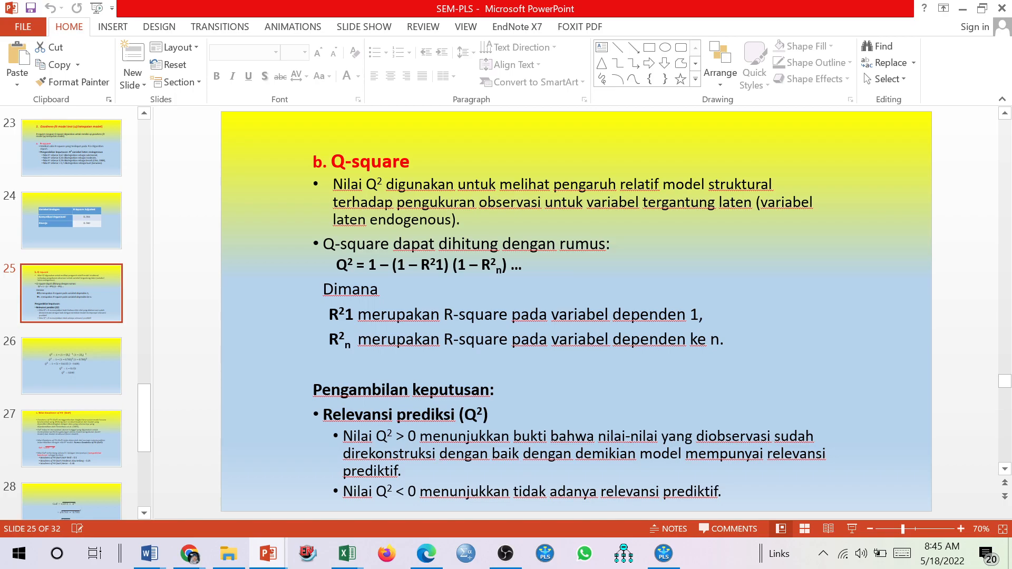
drag(527, 265, 337, 264)
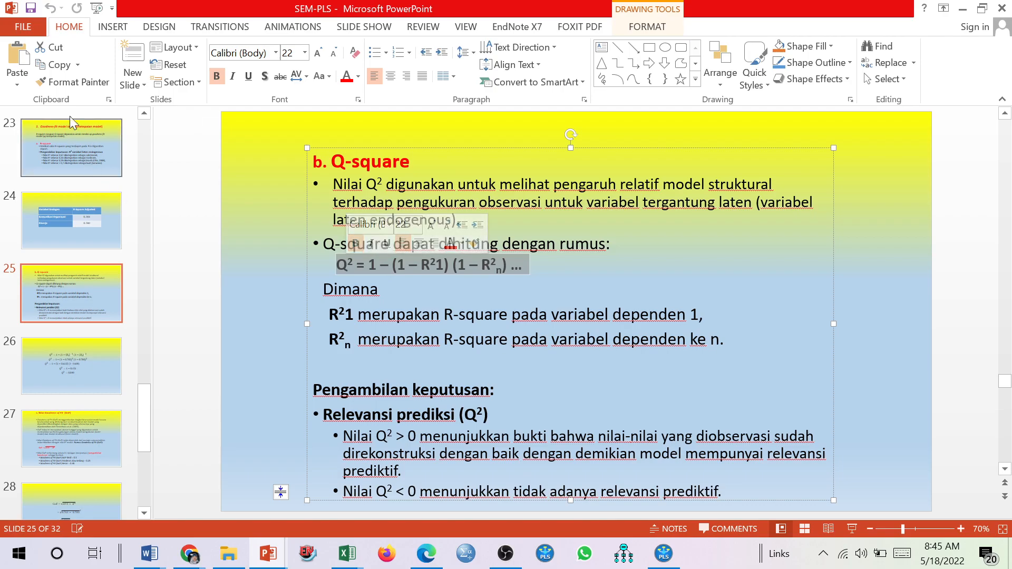
click(55, 64)
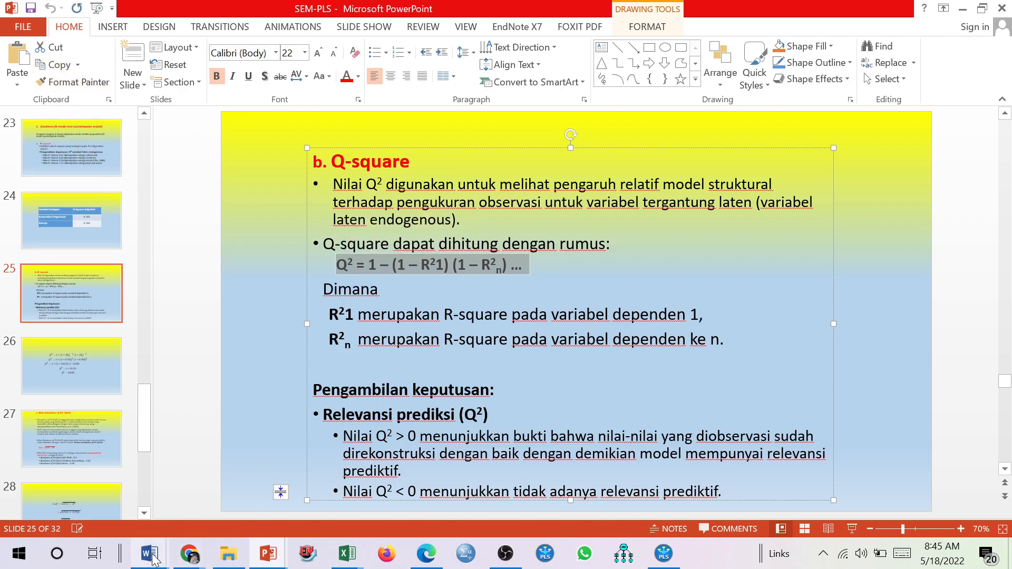
Step: Switch to the SBK RABU document in Word and find the Q-square calculation below the R Square table
mouse_move(150, 554)
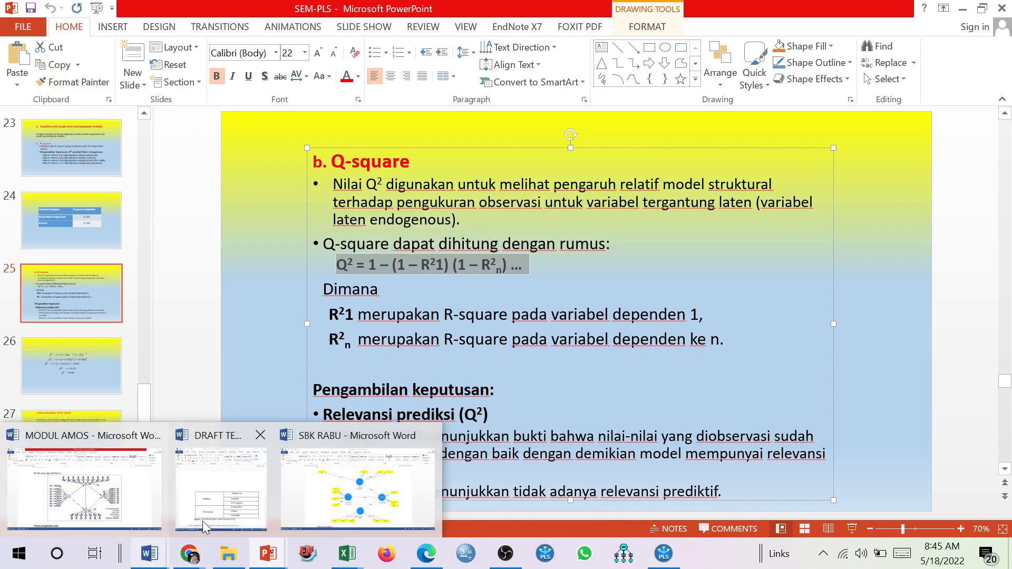
click(360, 493)
scroll(463, 345, down, 15)
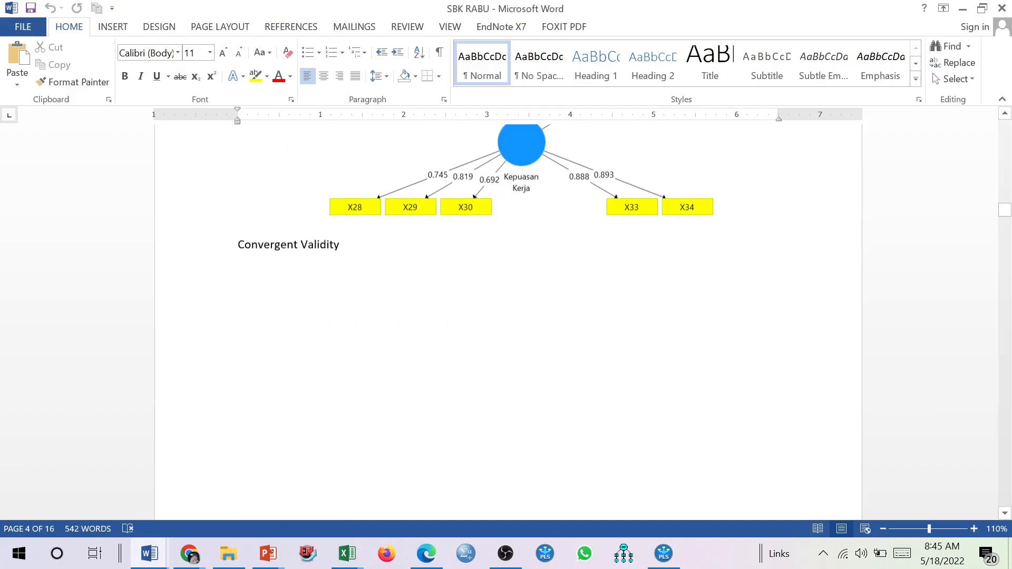
scroll(538, 324, down, 15)
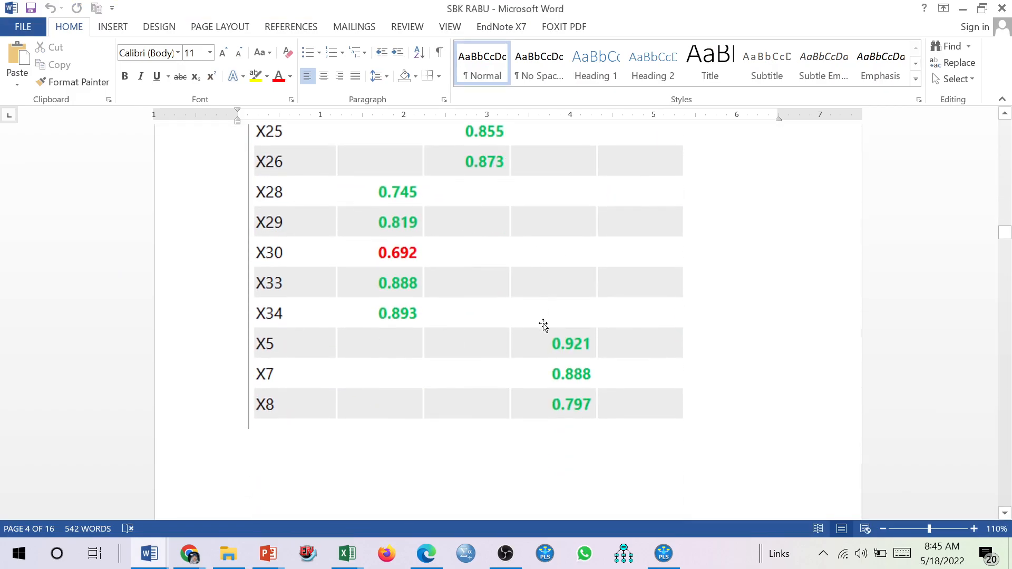
drag(1007, 239, 1004, 319)
scroll(579, 322, down, 15)
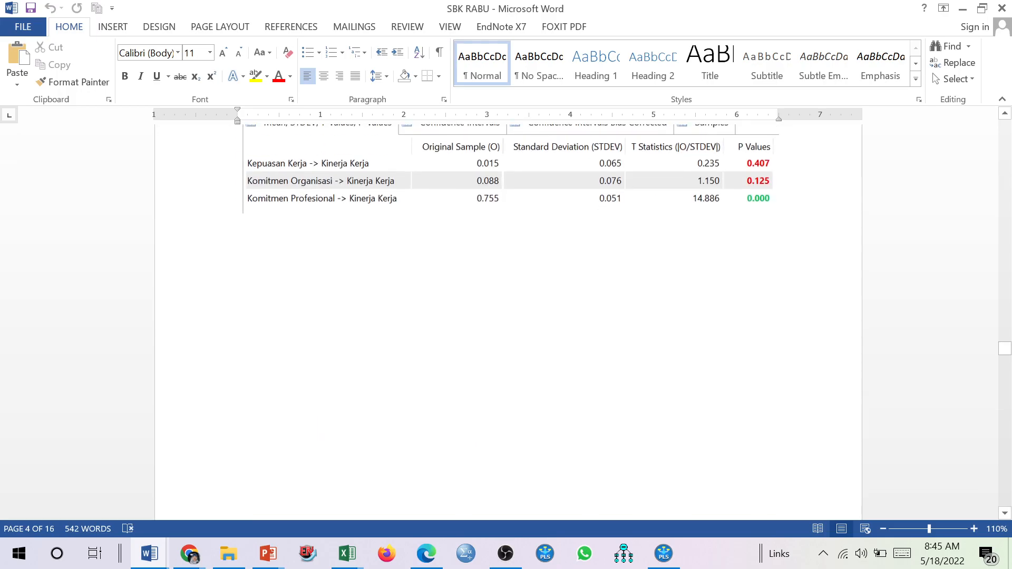
scroll(507, 317, down, 10)
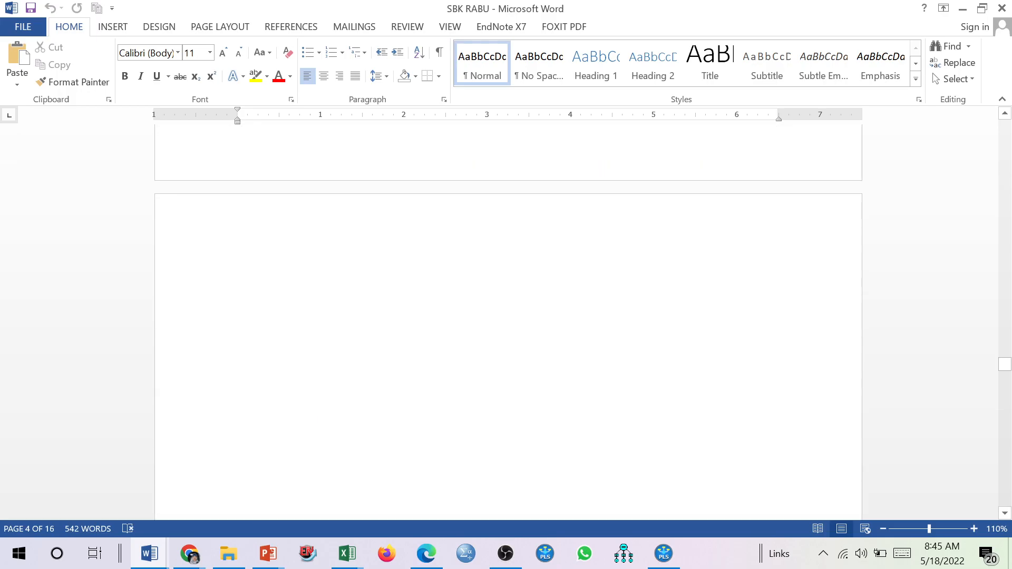
scroll(615, 356, up, 5)
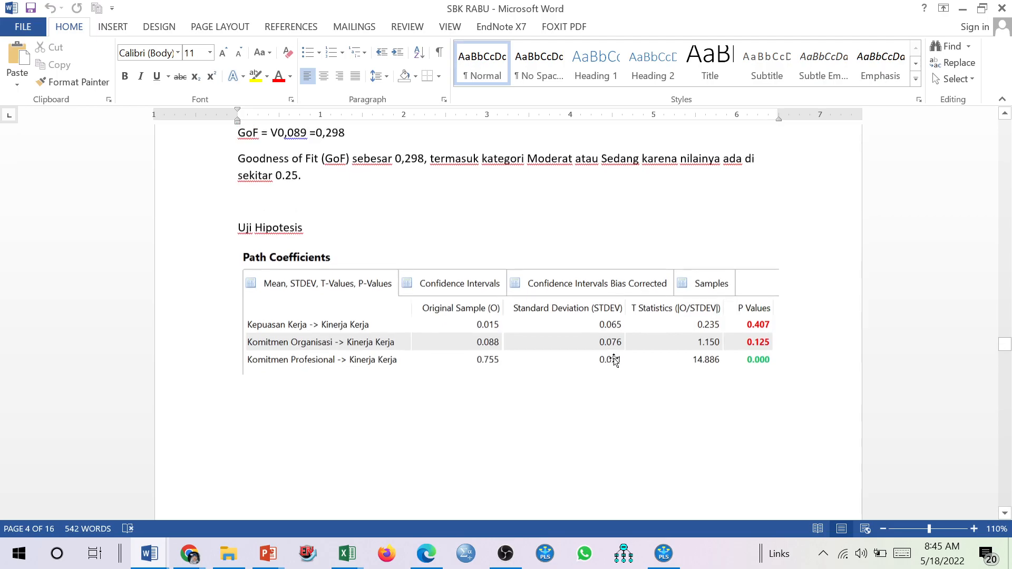
scroll(615, 357, down, 5)
scroll(615, 356, down, 15)
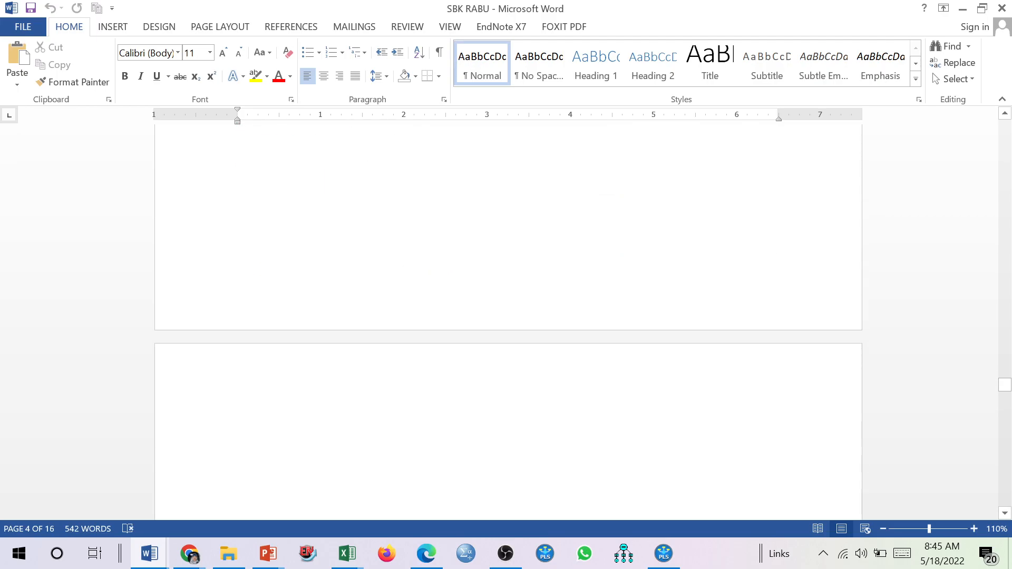
scroll(507, 316, down, 15)
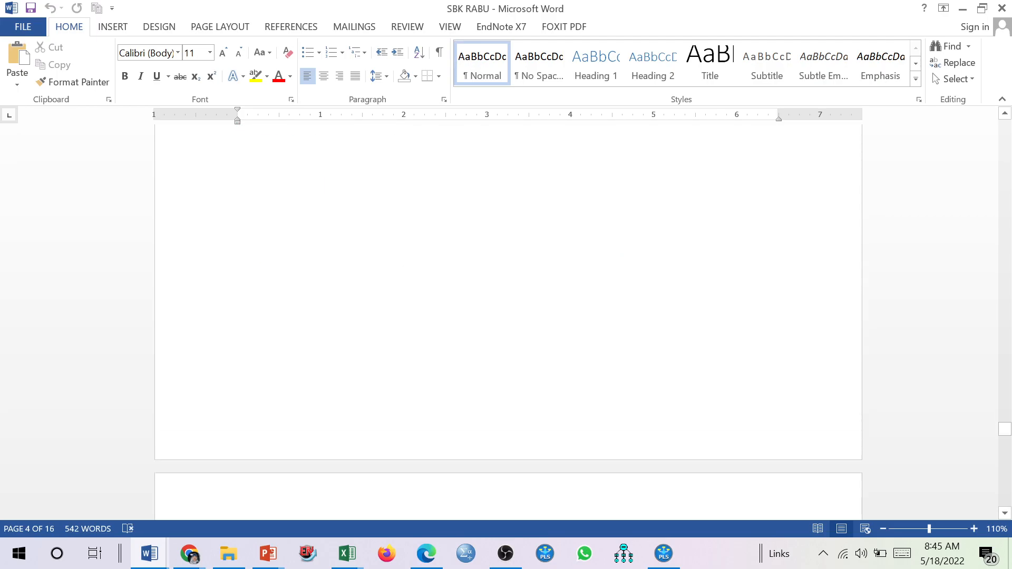
scroll(646, 359, down, 10)
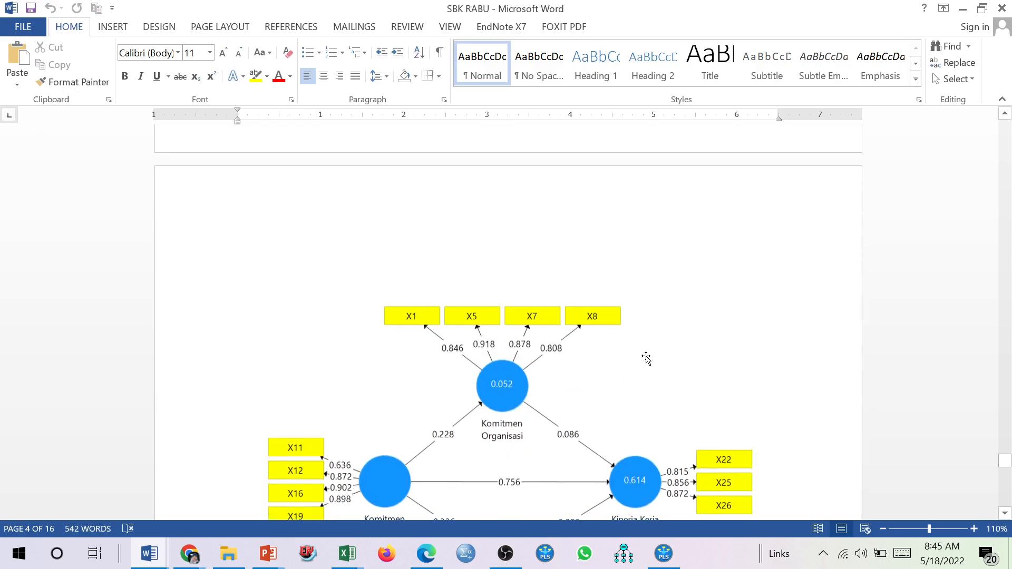
scroll(646, 358, down, 12)
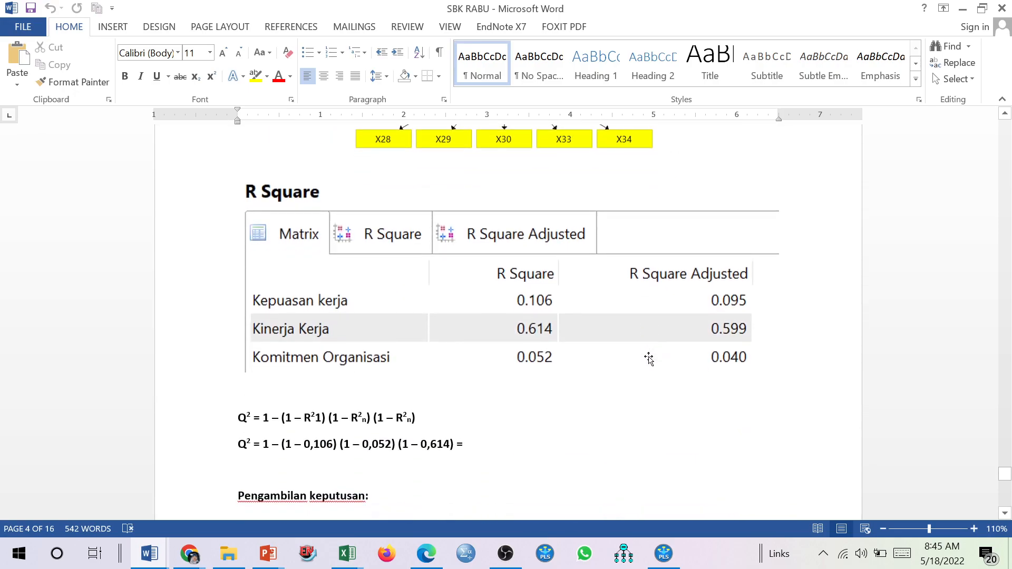
scroll(507, 316, down, 2)
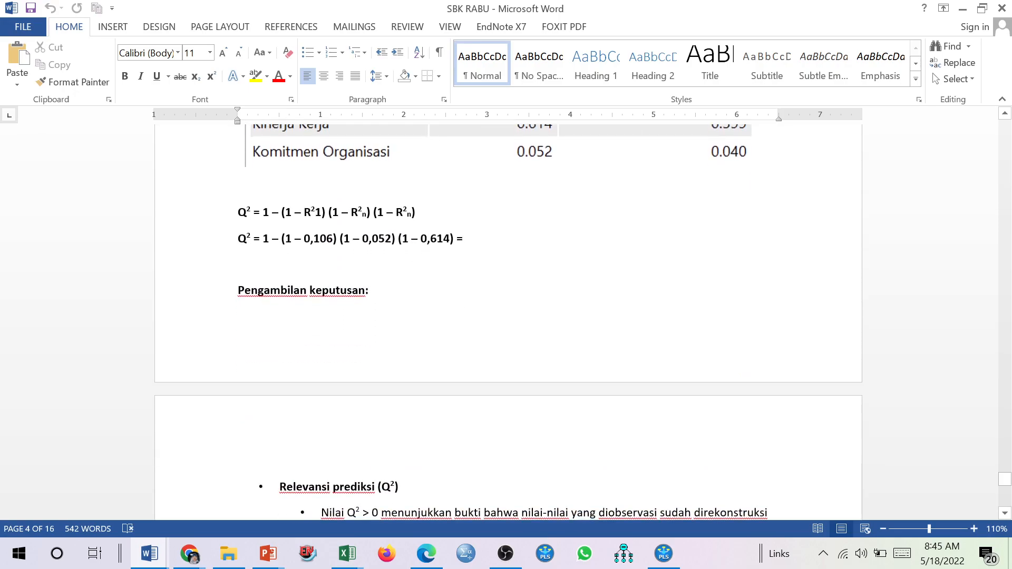
scroll(507, 316, up, 4)
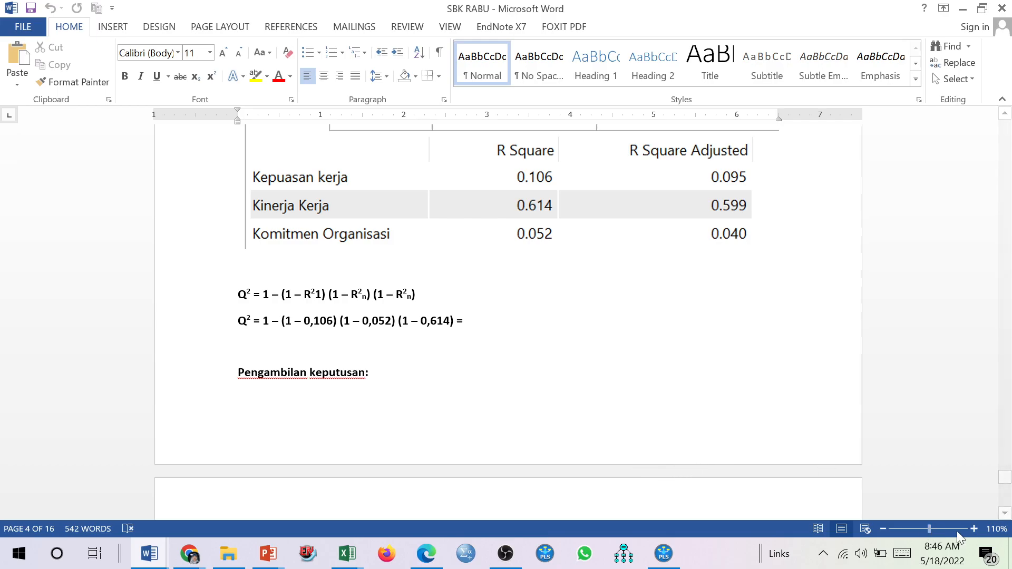
Step: Enlarge the document view to 170% and place the text cursor at the end of the Q-square calculation with the R Square values filled in
click(974, 529)
click(974, 529)
click(974, 529)
click(974, 529)
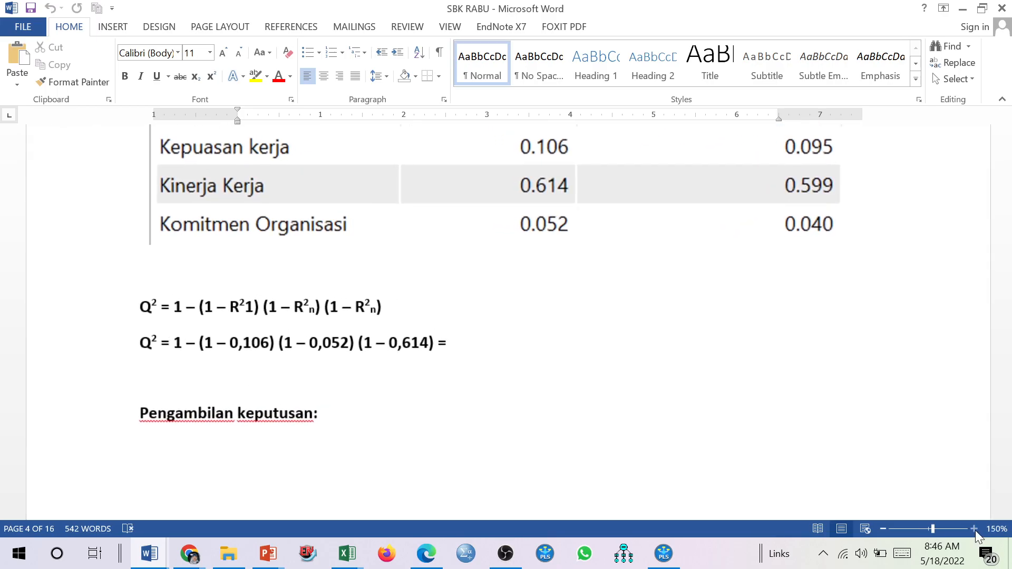
click(974, 529)
click(974, 529)
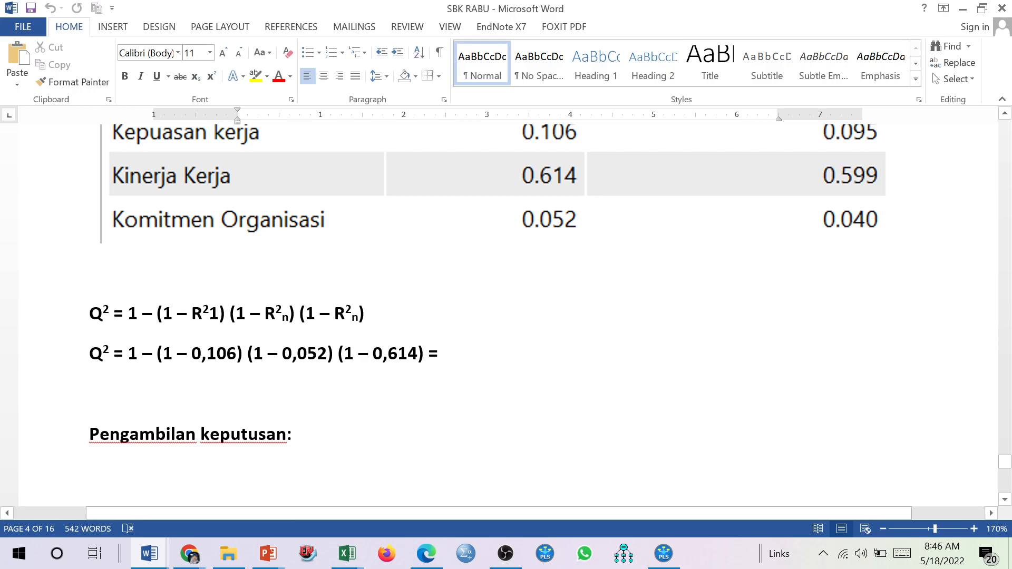
click(443, 353)
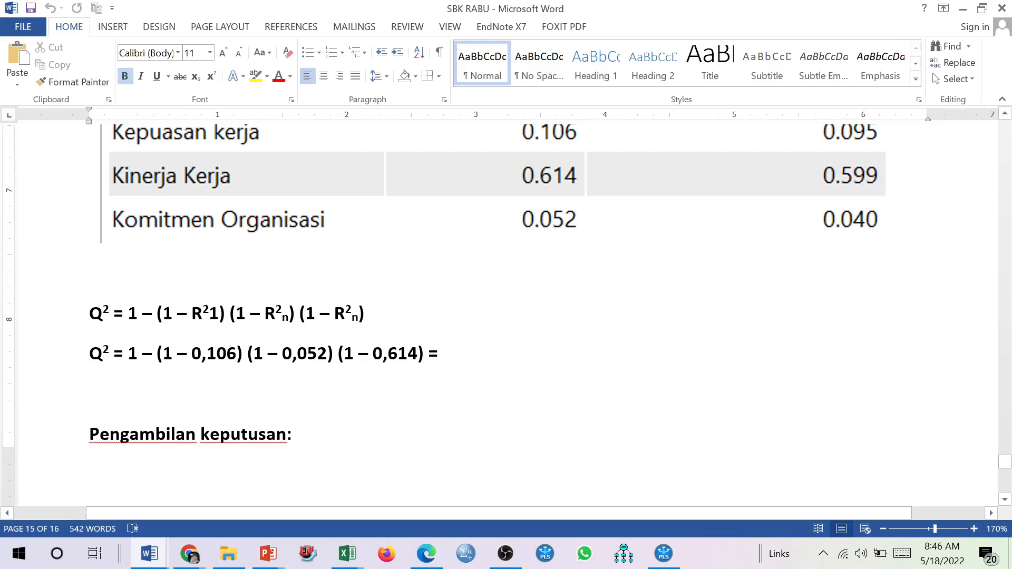
Step: Compare the Q-square calculation with the Relevansi prediksi (Q²) decision criteria on the following page
scroll(506, 295, down, 10)
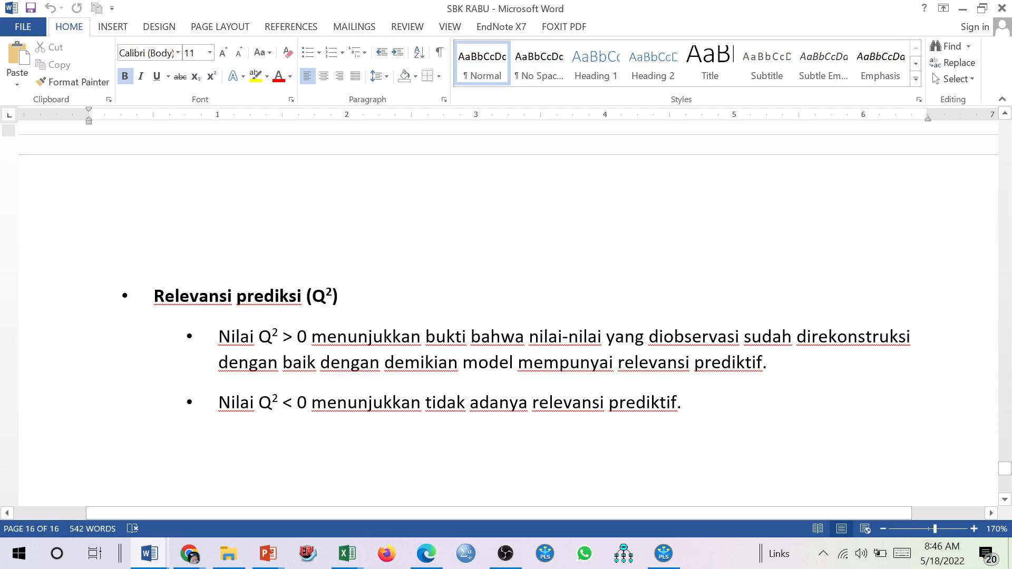
scroll(506, 316, up, 10)
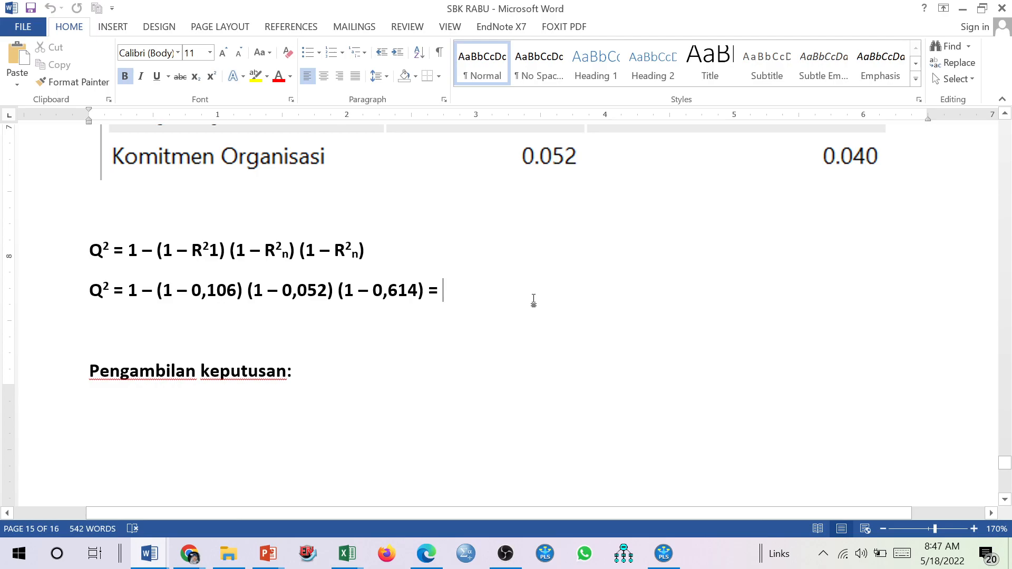
scroll(533, 298, down, 7)
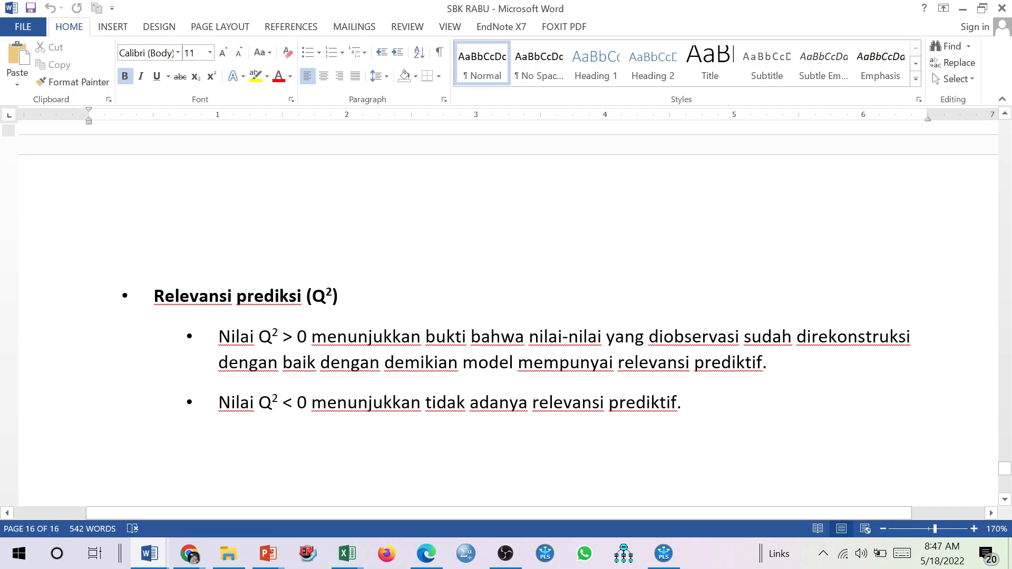
Step: Examine the GoF formula and its interpretation criteria below the Q-square section
scroll(506, 317, down, 3)
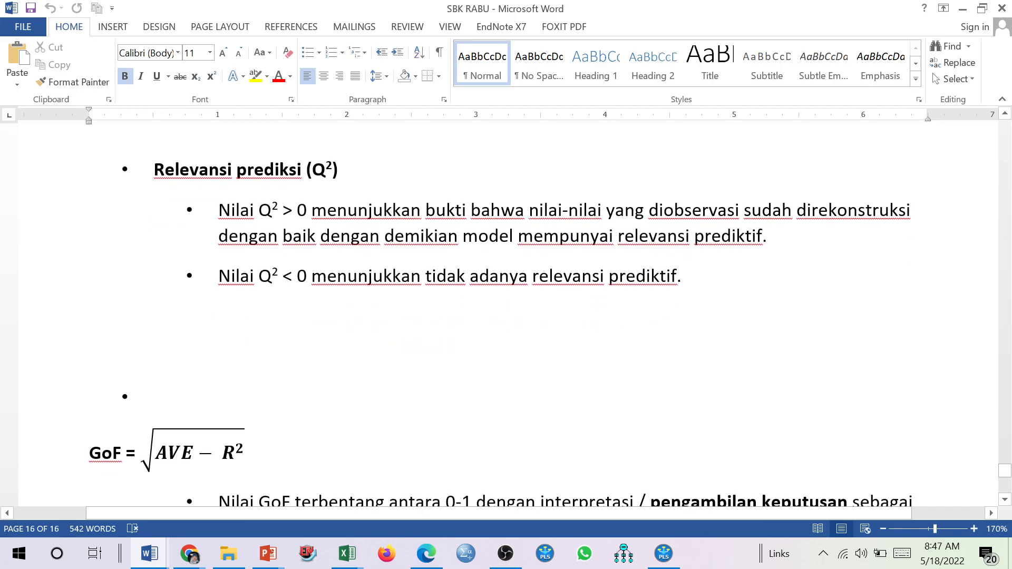
scroll(453, 293, down, 6)
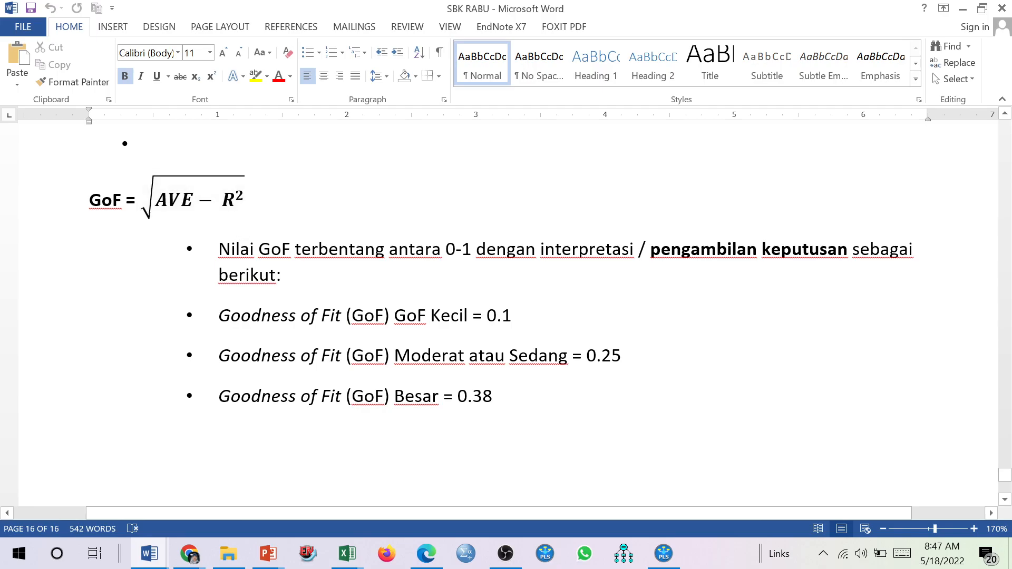
scroll(506, 311, down, 5)
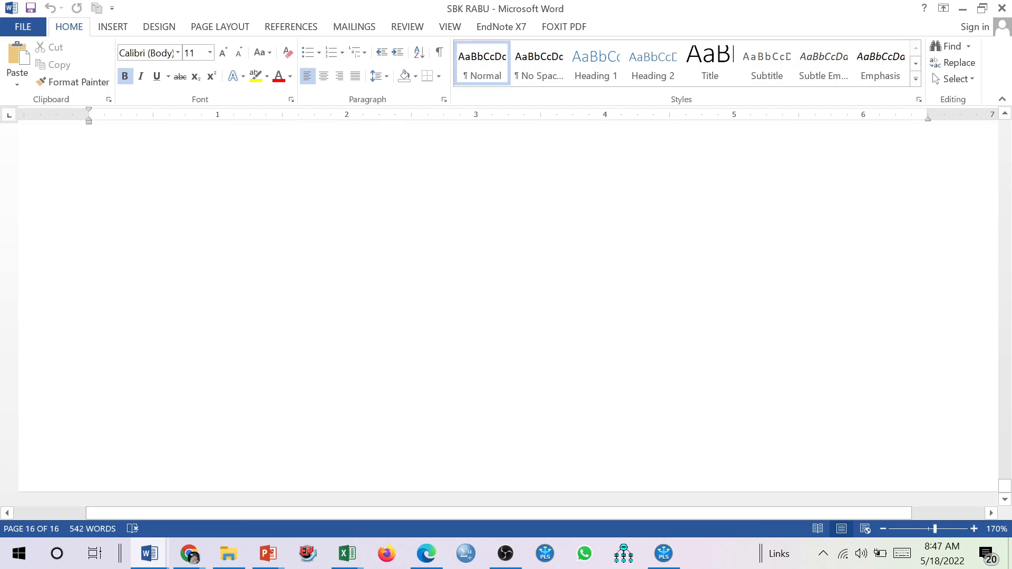
scroll(506, 311, up, 5)
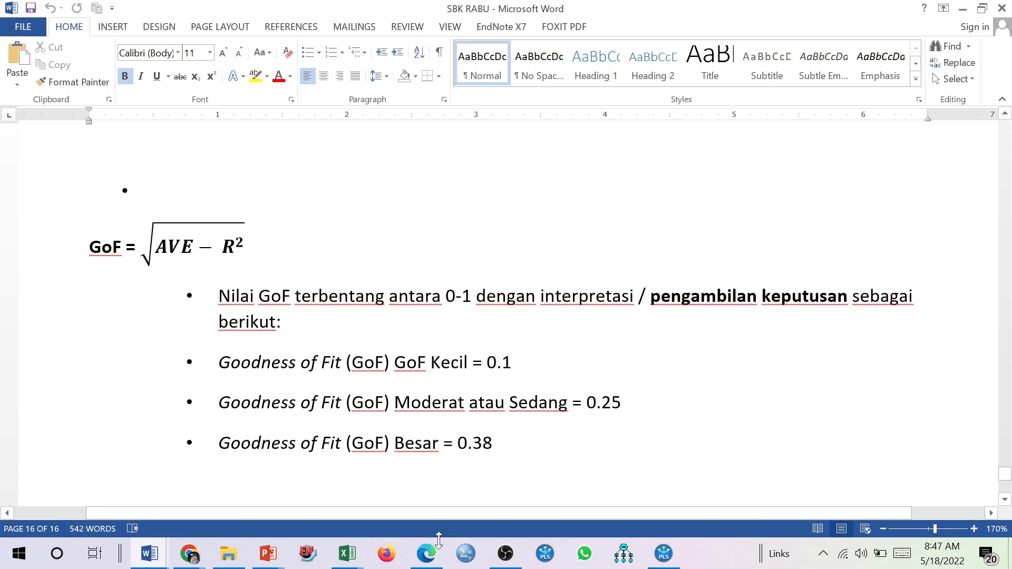
Step: Switch to SmartPLS and show the Construct Reliability and Validity results of the PLS Algorithm report to read the AVE values
click(672, 555)
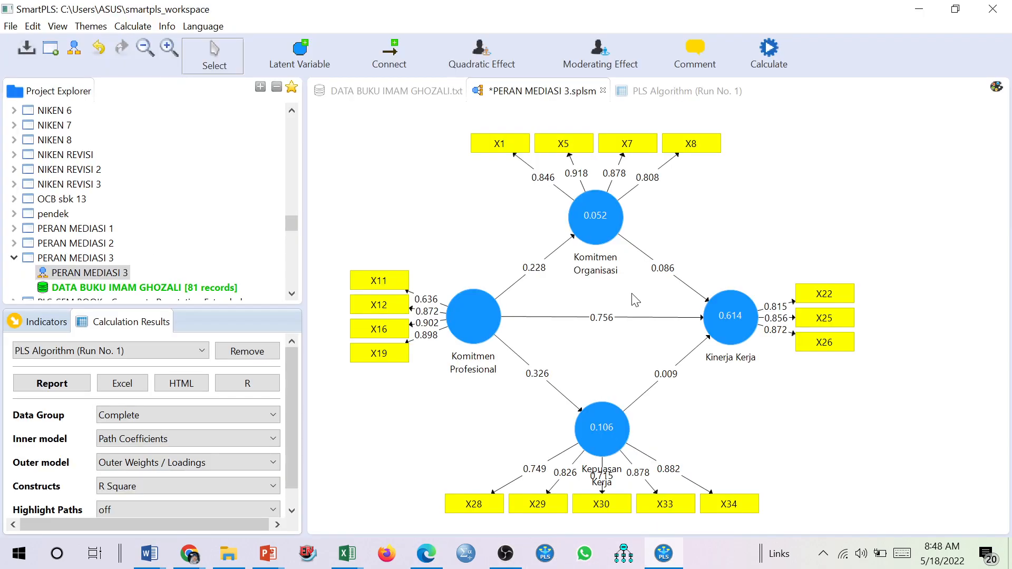
click(717, 96)
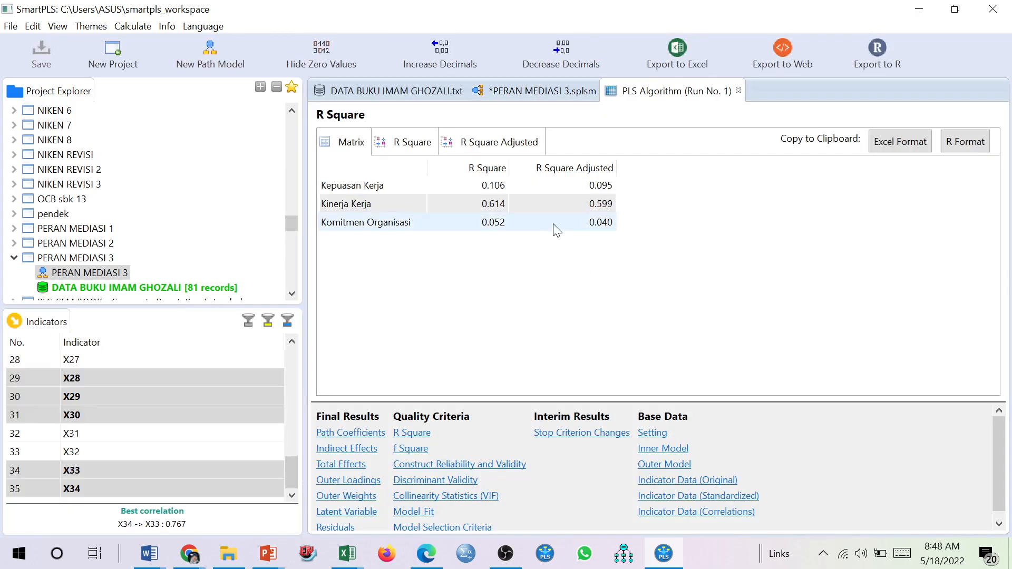
click(481, 465)
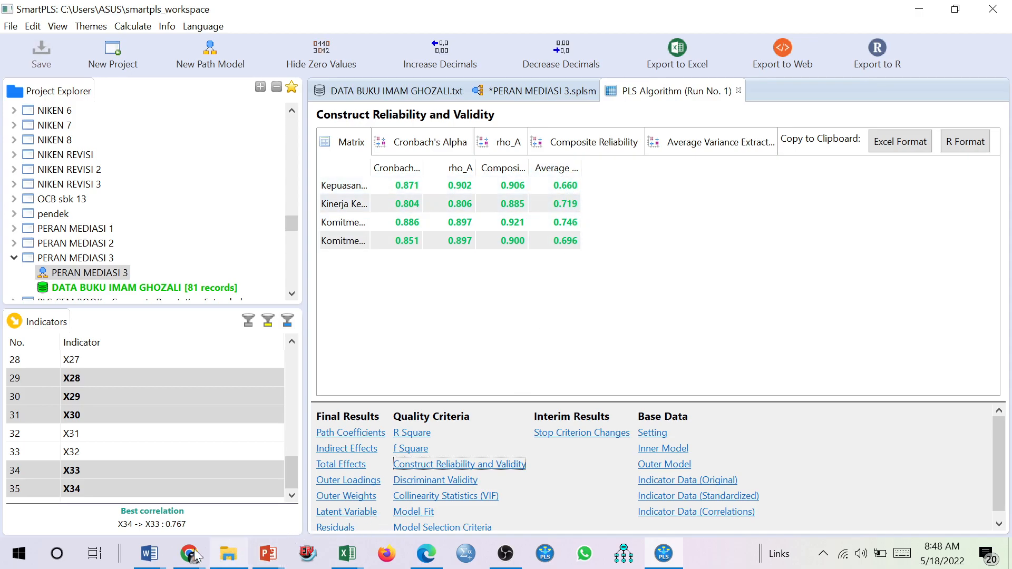
Step: Return to SBK RABU in Word and review the Kecil, Moderat atau Sedang and Besar Goodness of Fit categories
mouse_move(149, 553)
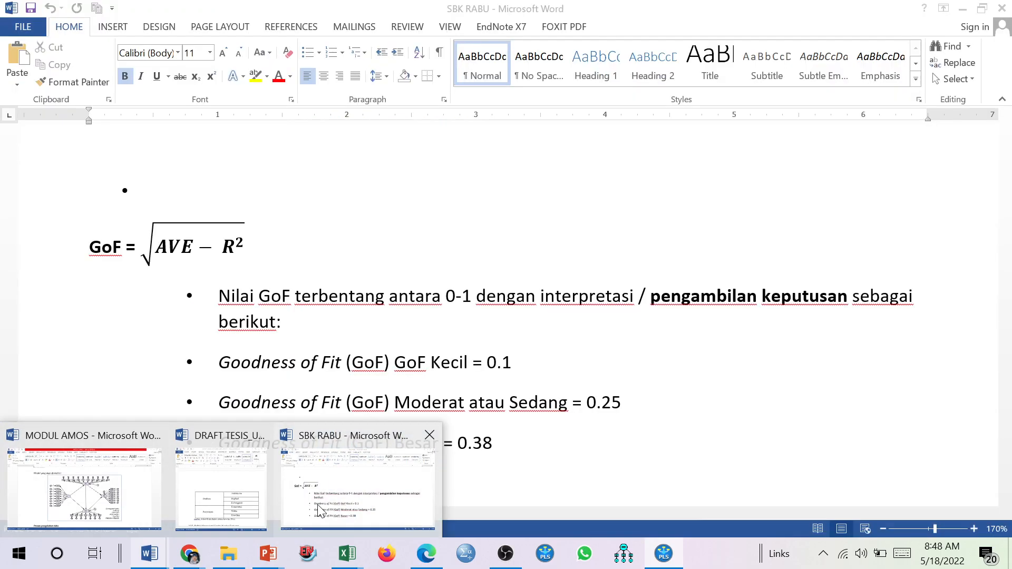
click(311, 510)
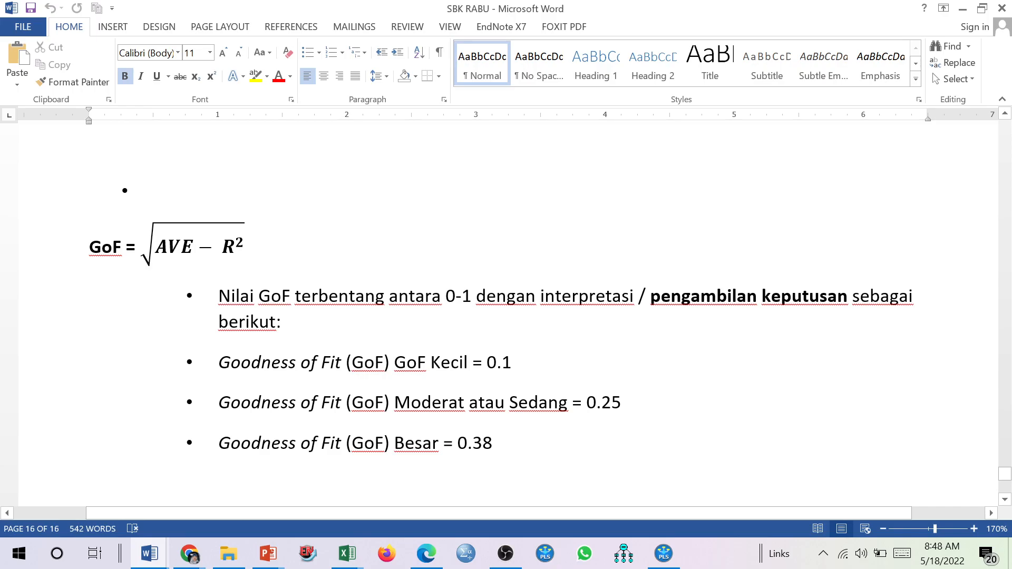
scroll(506, 316, down, 3)
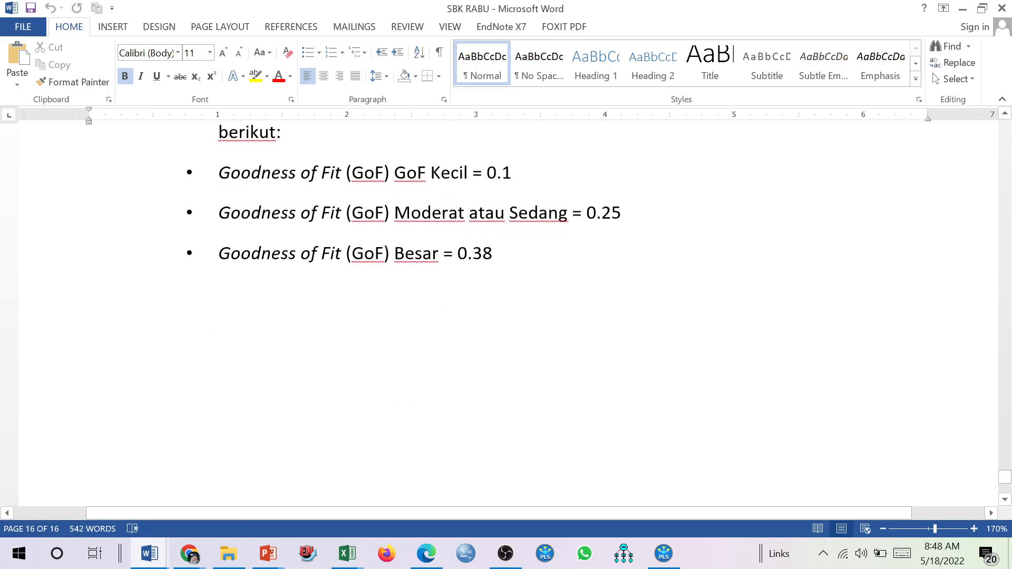
scroll(506, 316, up, 3)
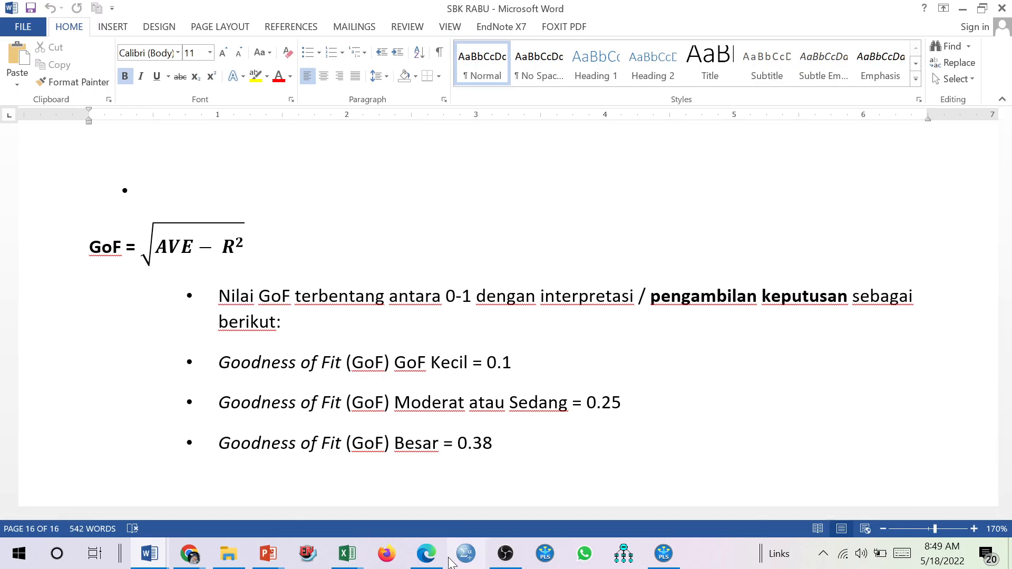
Step: Switch back to SmartPLS and examine the paths between the constructs on the PERAN MEDIASI 3 model diagram
click(665, 558)
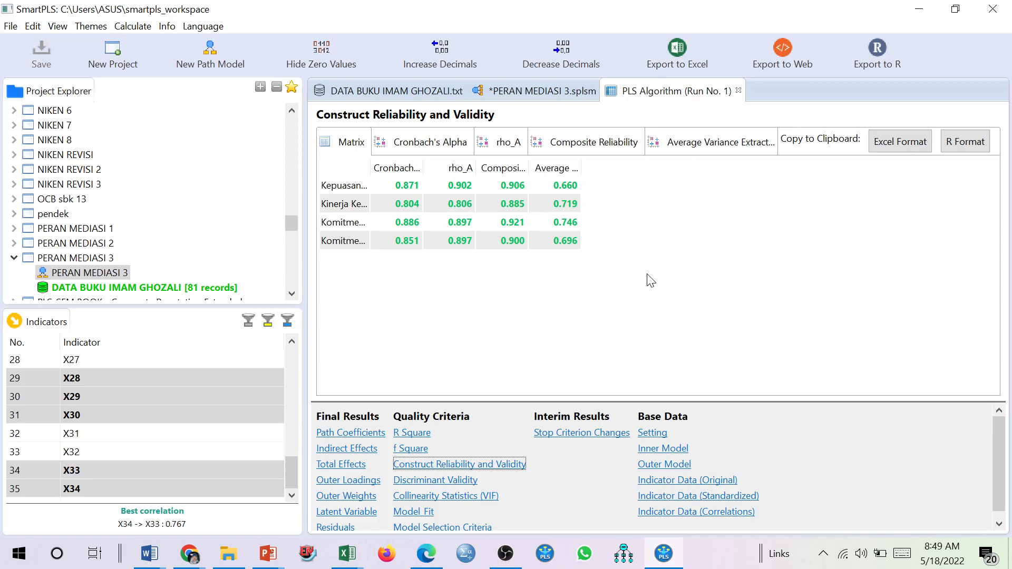
click(553, 94)
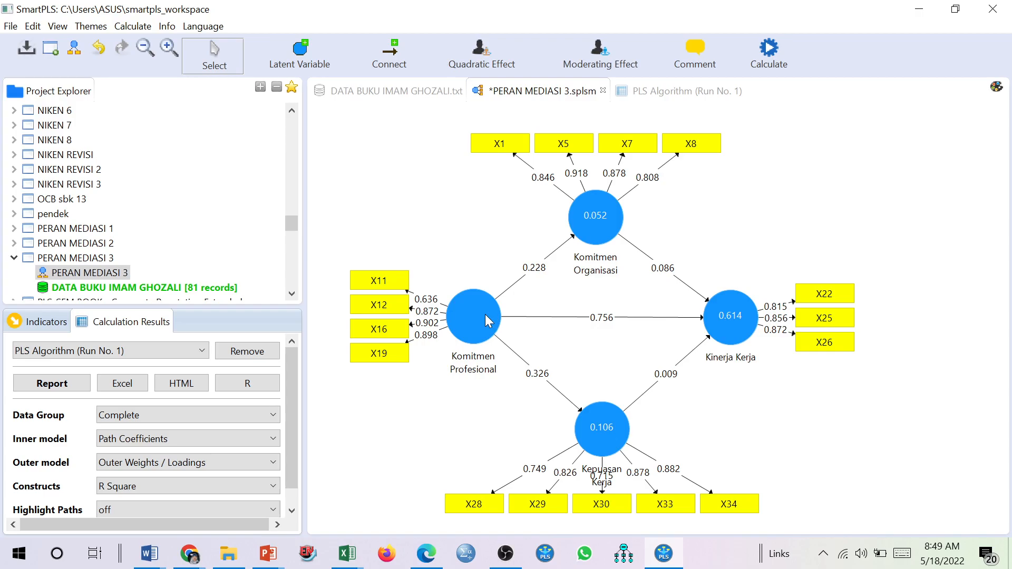
mouse_move(751, 328)
mouse_move(603, 206)
mouse_move(722, 314)
mouse_move(609, 435)
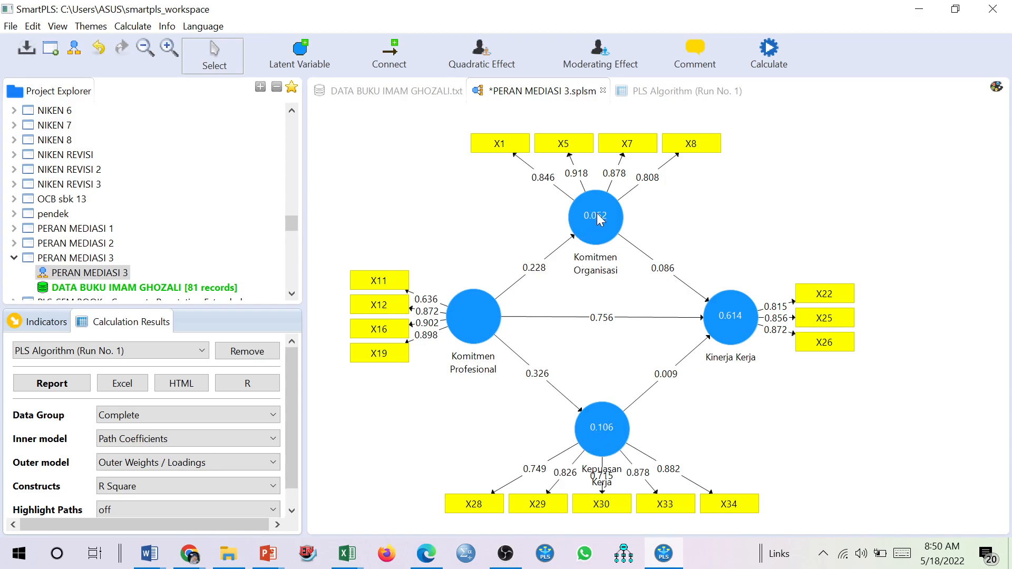
Step: Open the Bootstrapping setup for the PERAN MEDIASI 3 model and set the test type to One Tailed
click(138, 29)
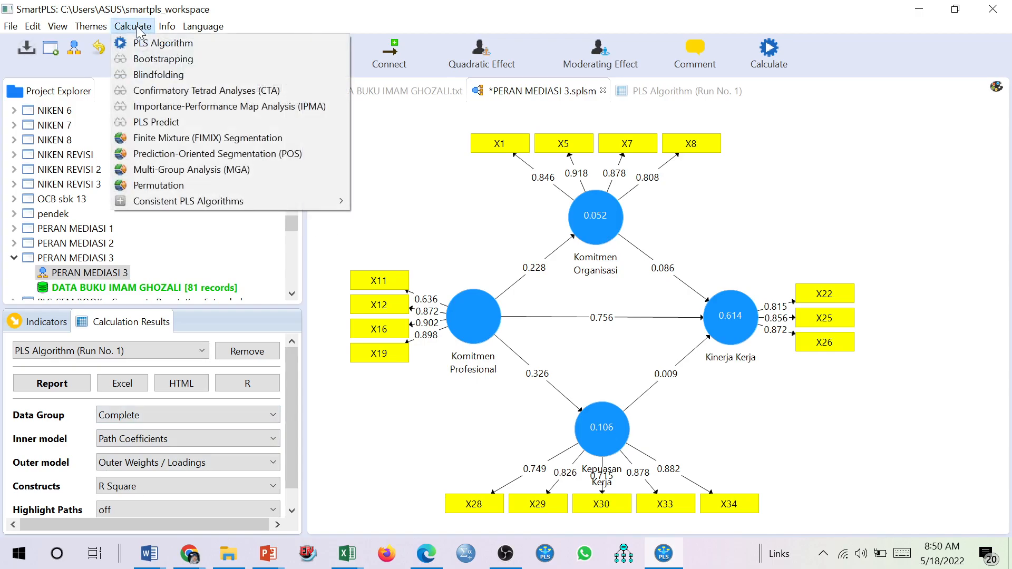
click(173, 59)
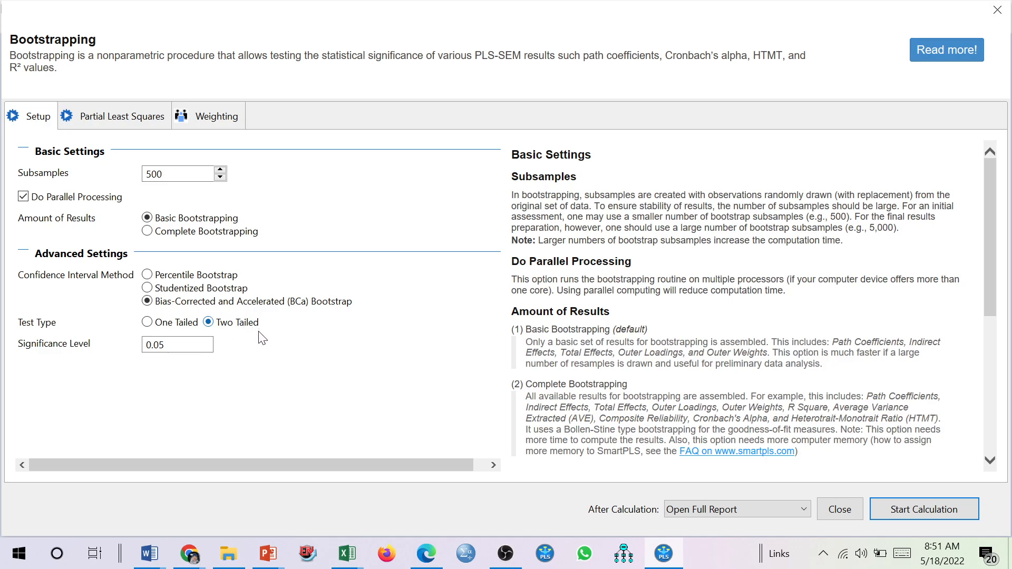
click(148, 323)
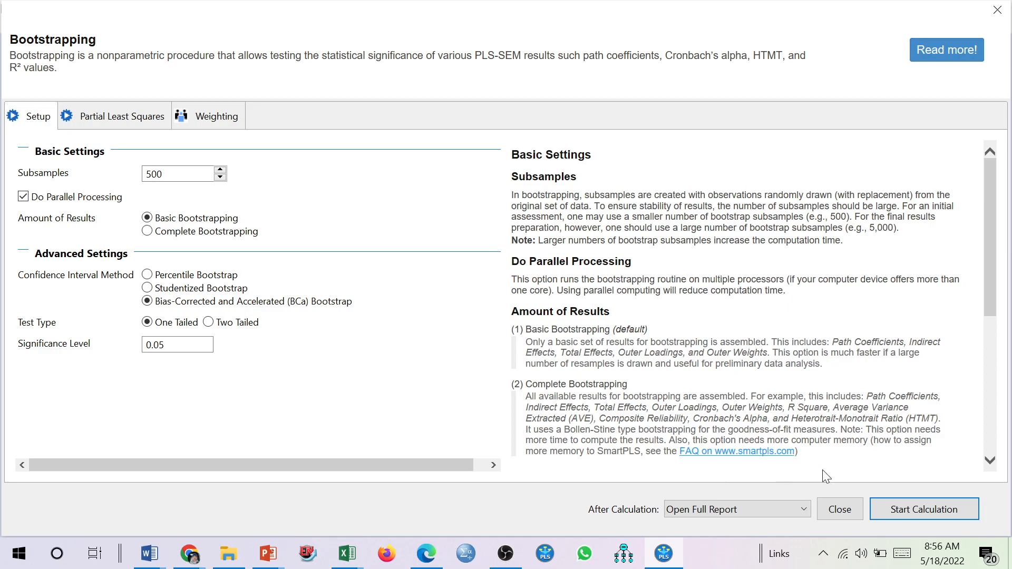
Step: Run the one-tailed bootstrapping and widen the path-name and Original Sample columns of the Path Coefficients table
click(946, 510)
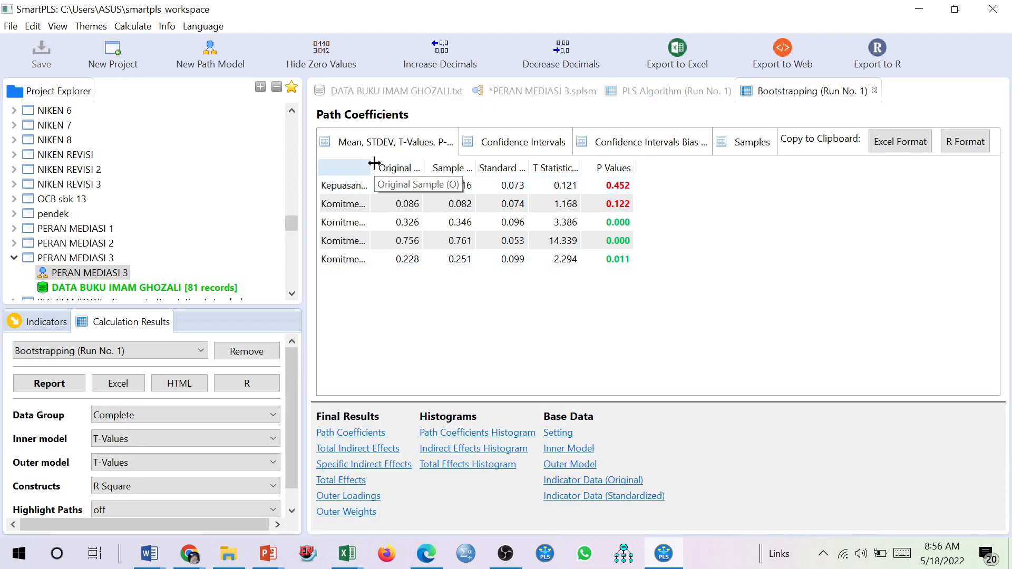
drag(374, 162, 536, 169)
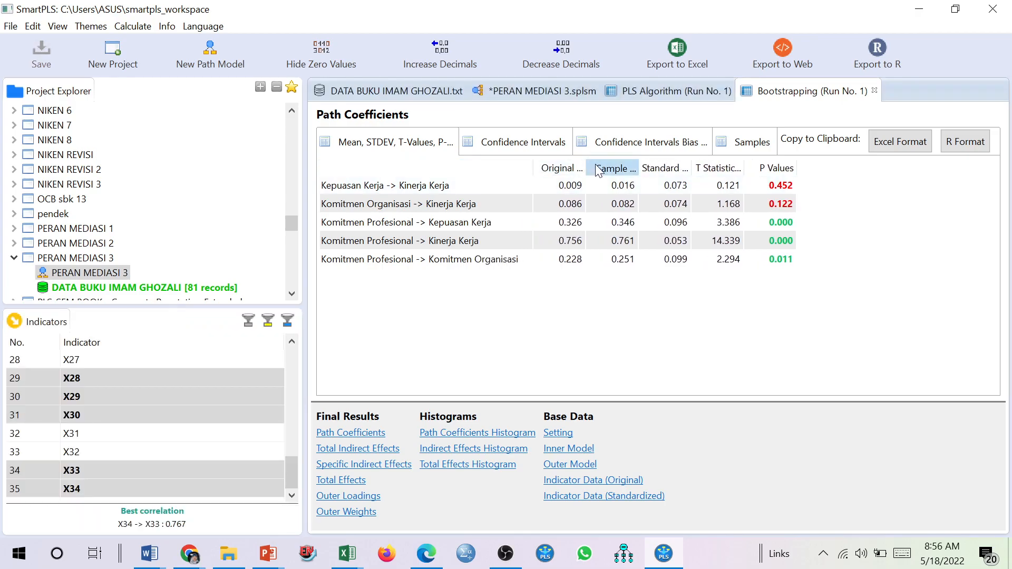
click(596, 164)
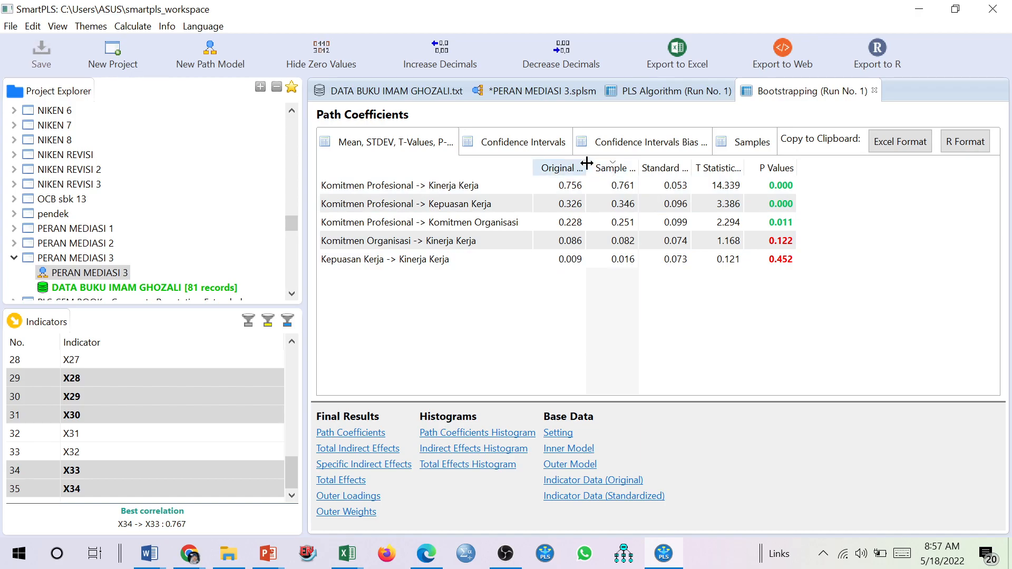
drag(586, 166, 871, 170)
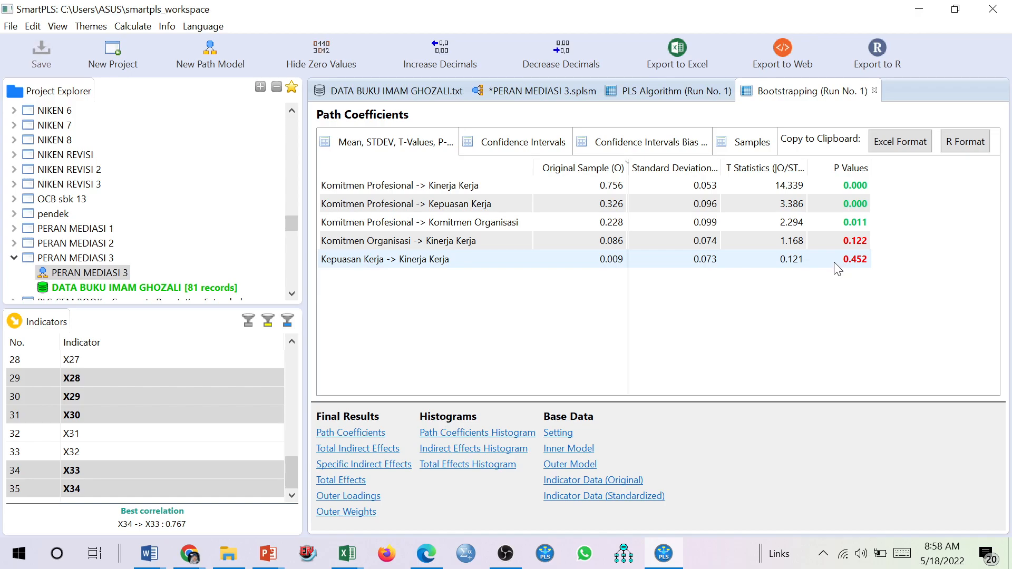
Step: Show the Specific Indirect Effects results and widen the columns to read the full mediation paths with their T Statistics and P Values
click(367, 468)
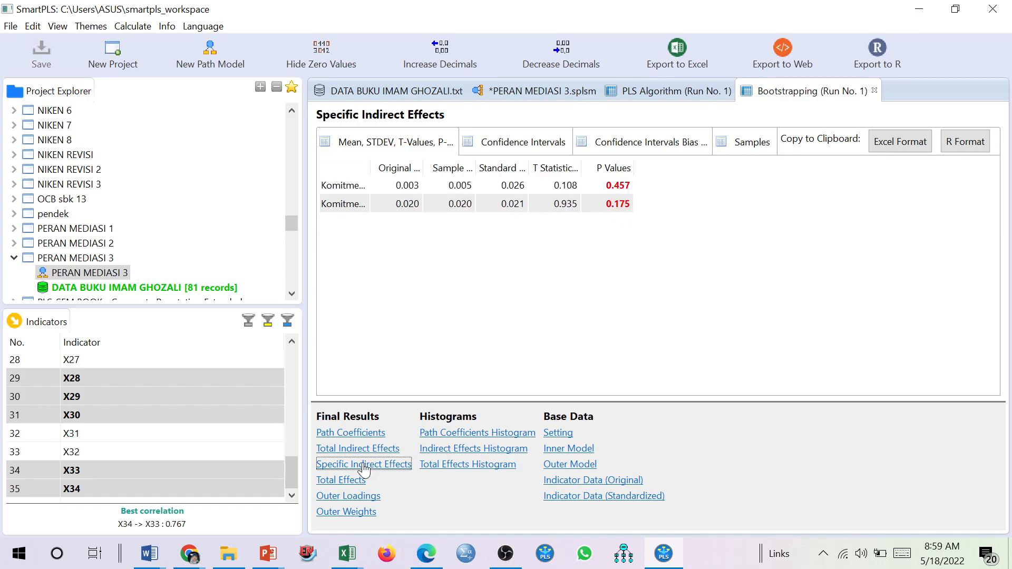
drag(369, 164, 822, 173)
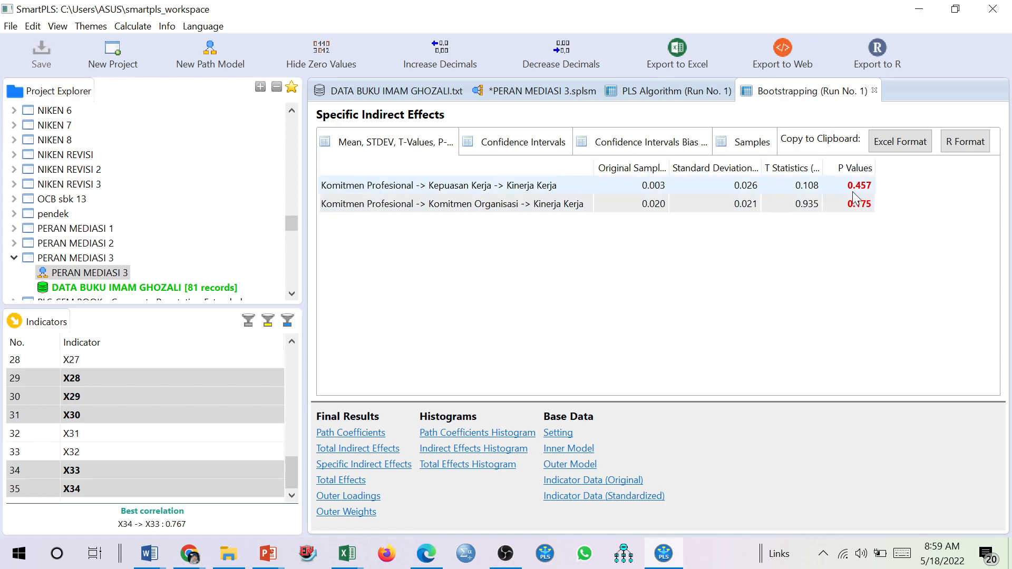
Step: Return to the Path Coefficients results with full path names readable and compare them with the T-values on the PERAN MEDIASI 3 diagram
click(361, 433)
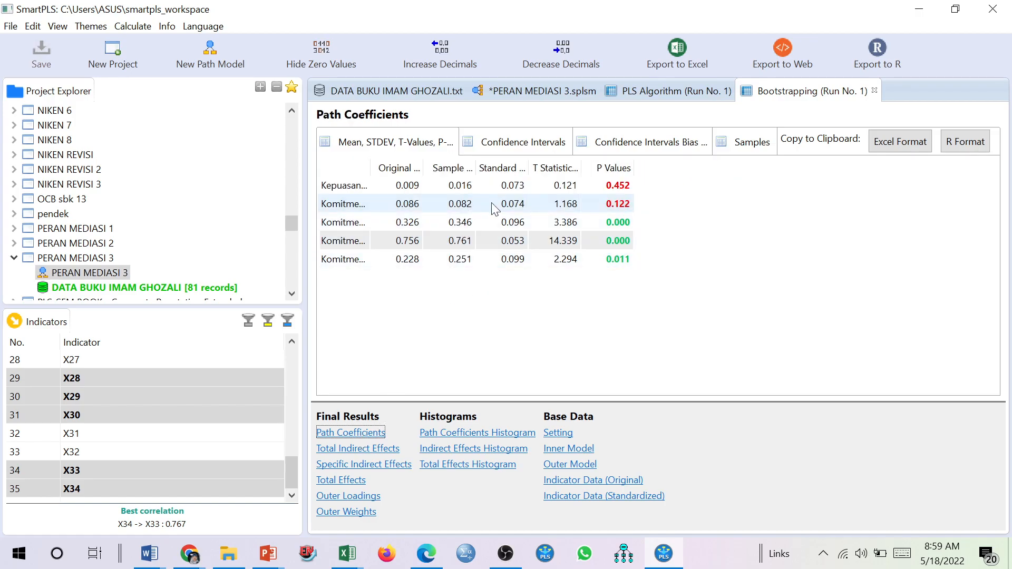
drag(368, 164, 518, 167)
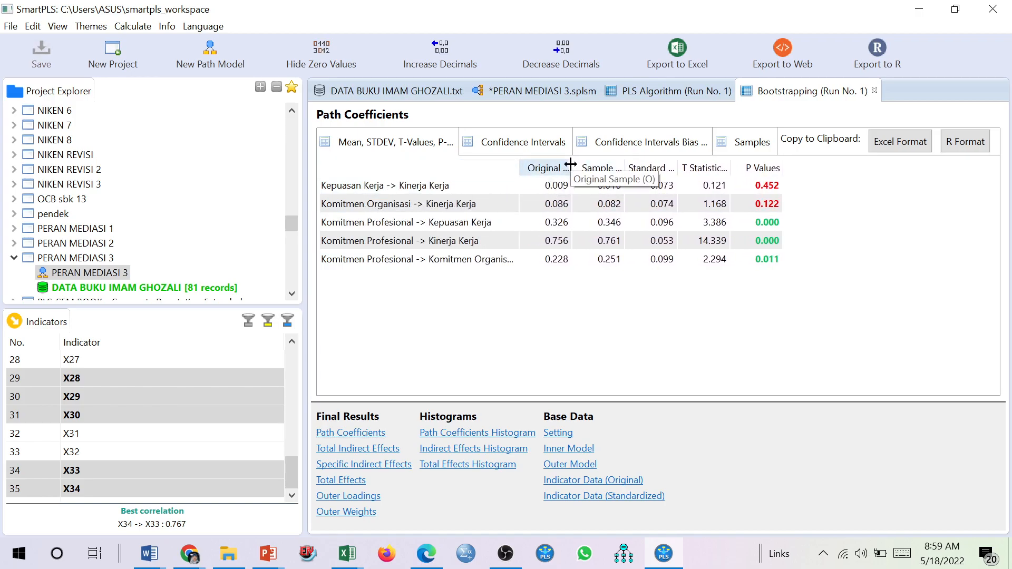
click(551, 93)
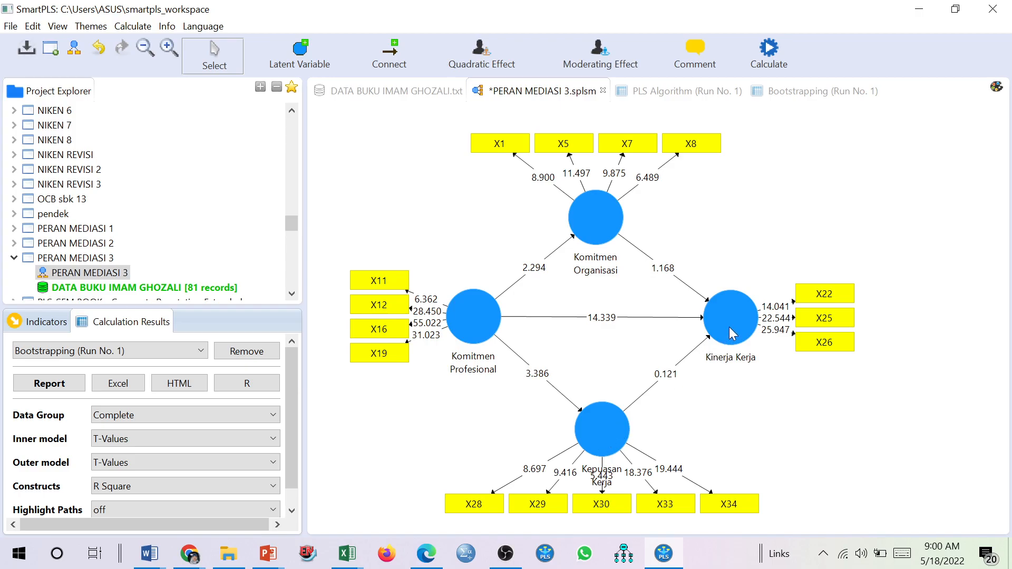
click(796, 94)
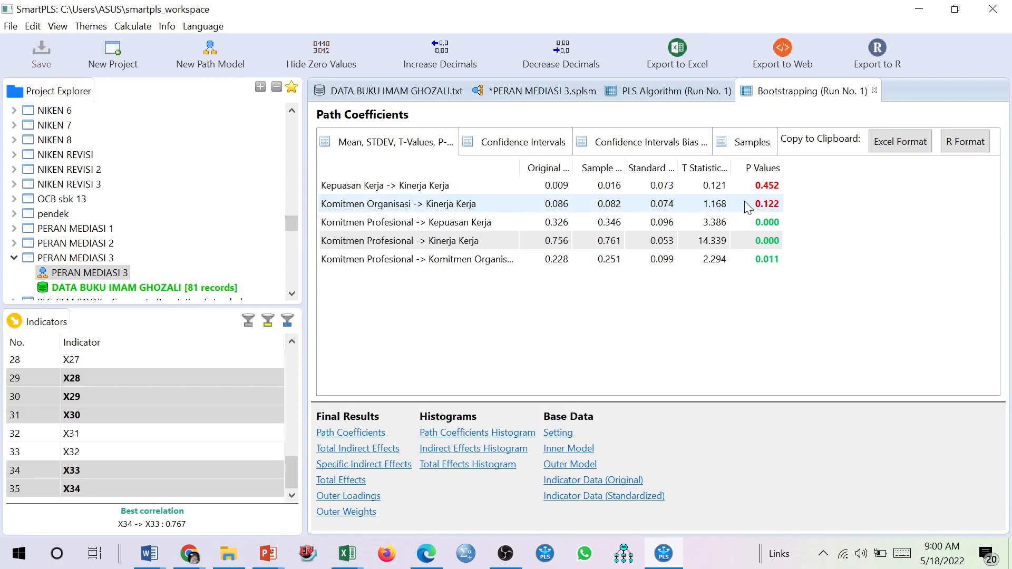
click(558, 95)
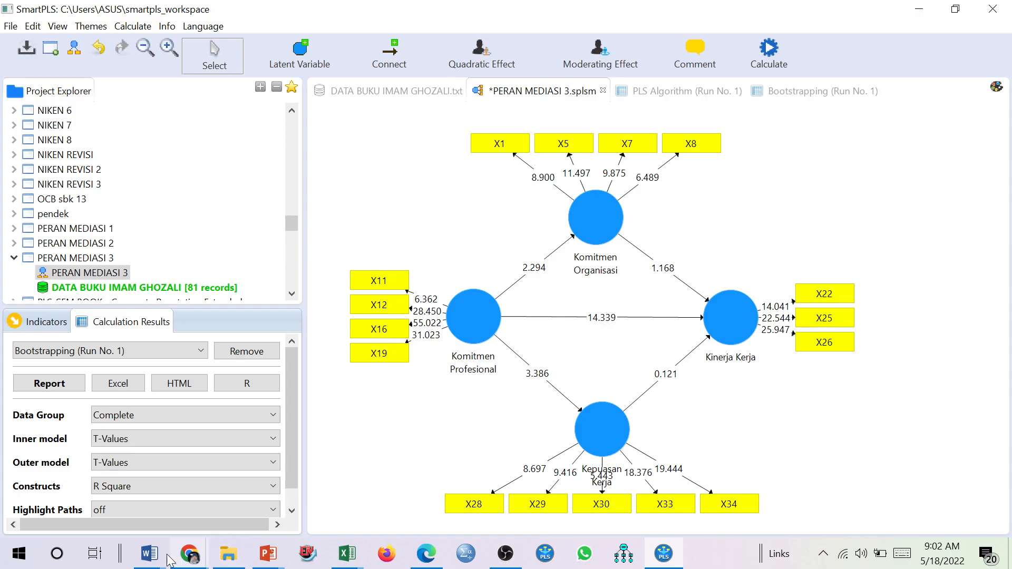
Step: Look up the Komitmen Professional indicator items in MODUL AMOS in Word and match them with the indicators on the SmartPLS diagram
mouse_move(150, 557)
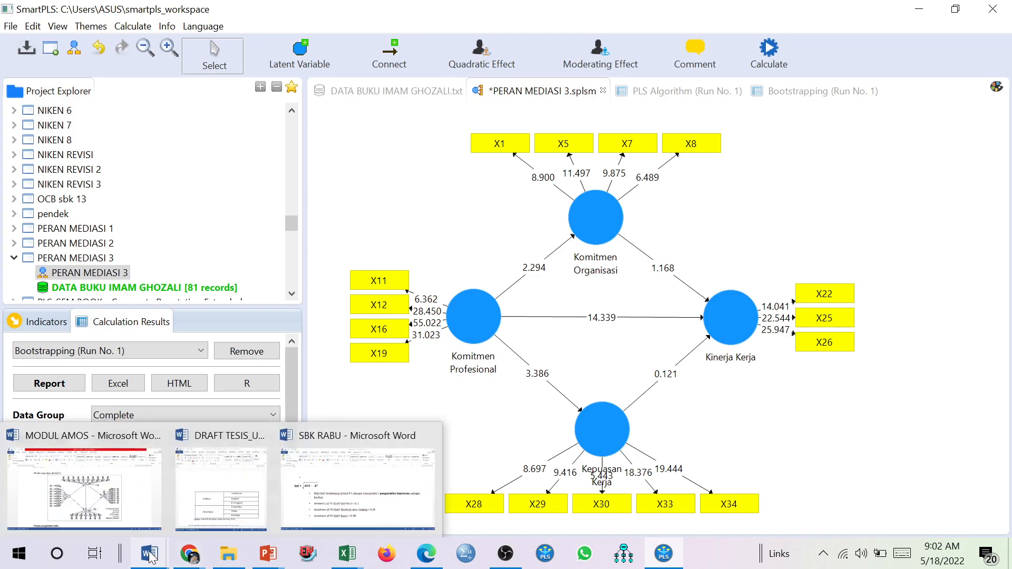
click(92, 500)
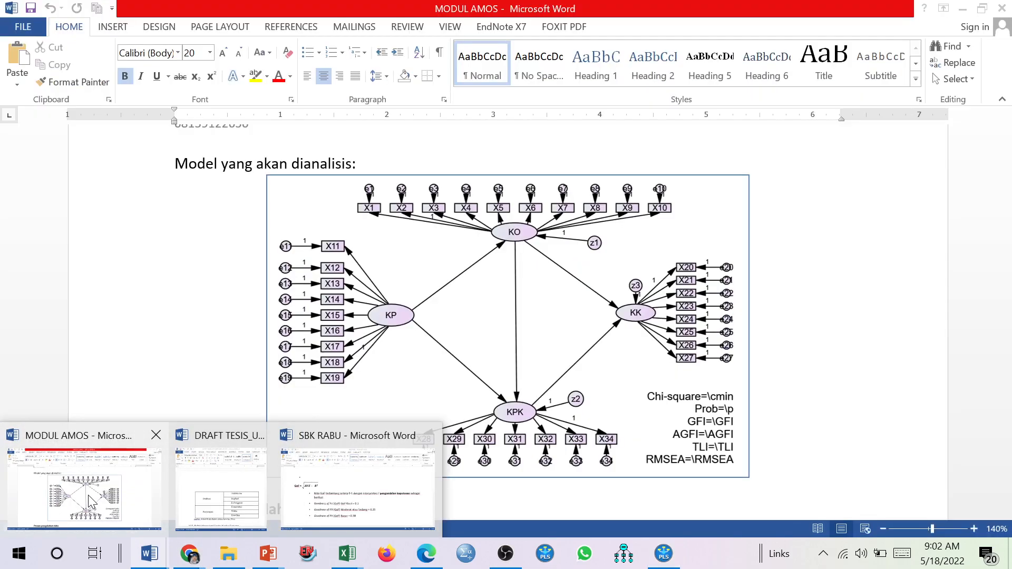
scroll(454, 344, up, 3)
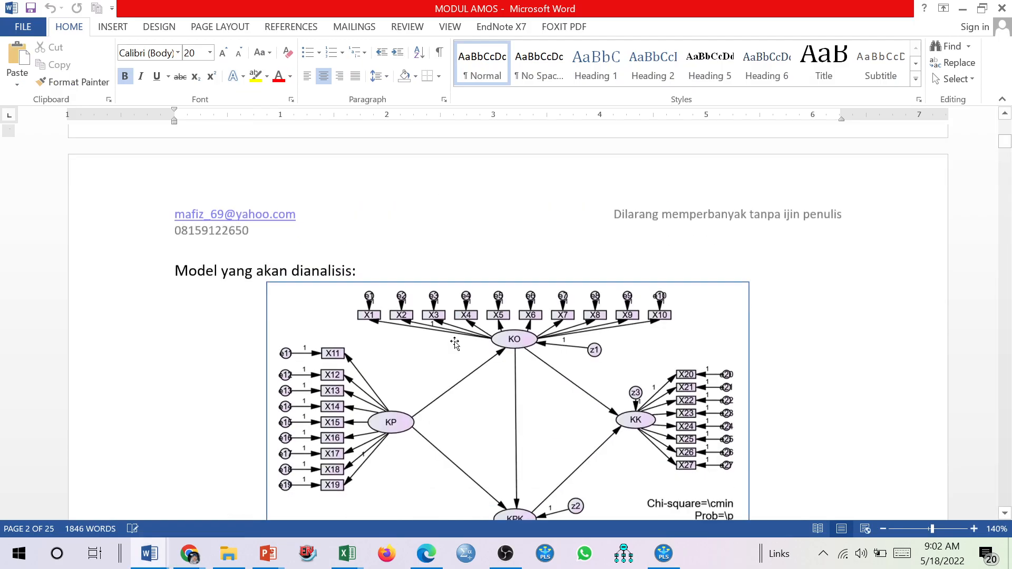
scroll(454, 343, down, 12)
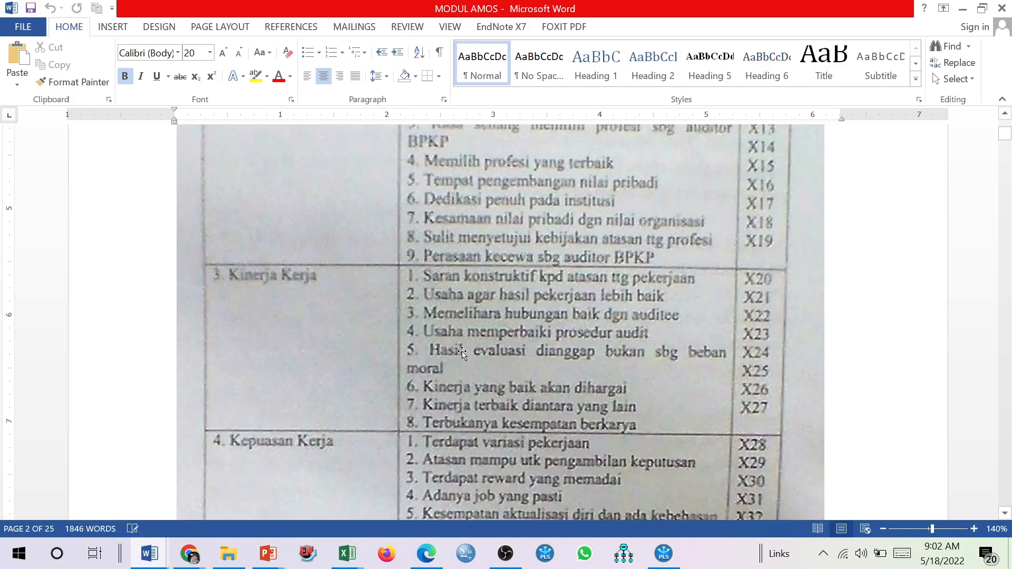
scroll(650, 352, up, 4)
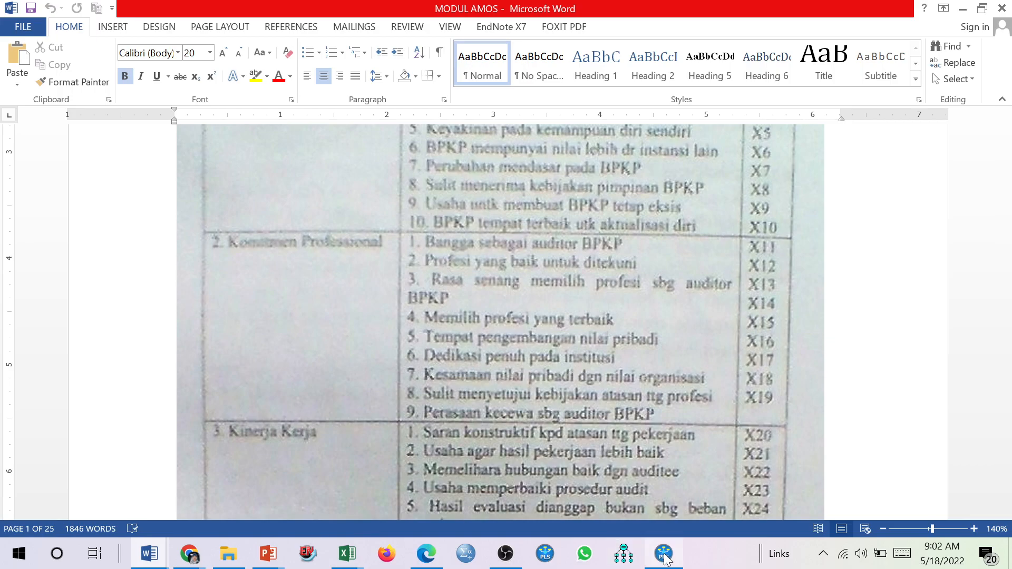
mouse_move(664, 555)
click(679, 508)
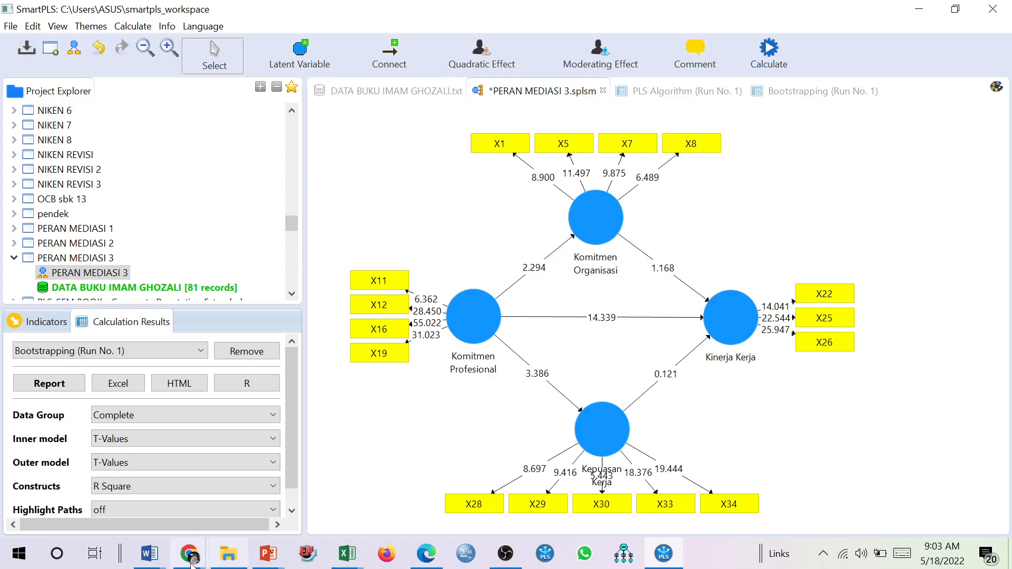
Step: Switch to MODUL AMOS in Word again to review the Kinerja Kerja and Kepuasan Kerja indicator items, and return to the SmartPLS diagram
mouse_move(147, 563)
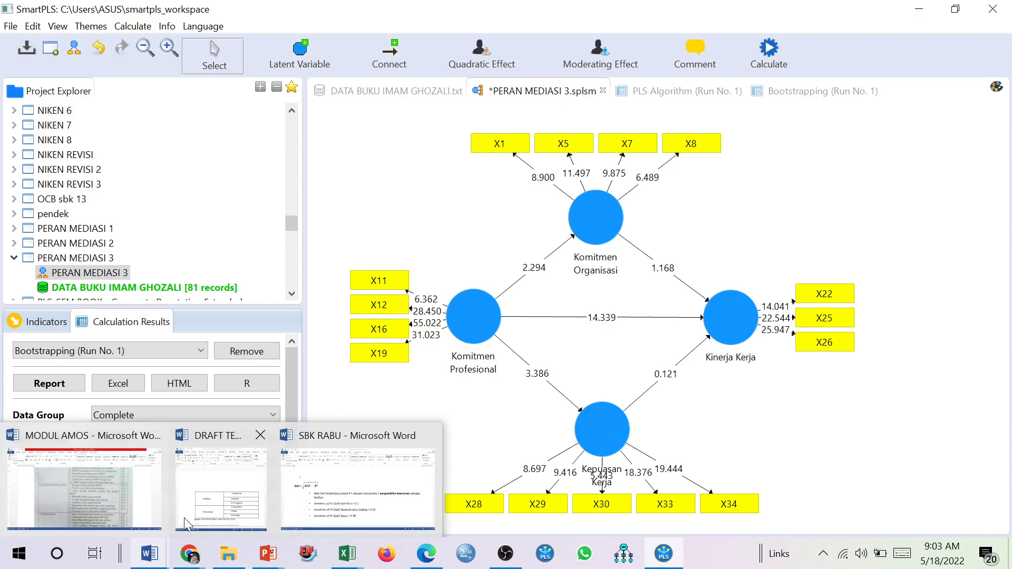
click(96, 498)
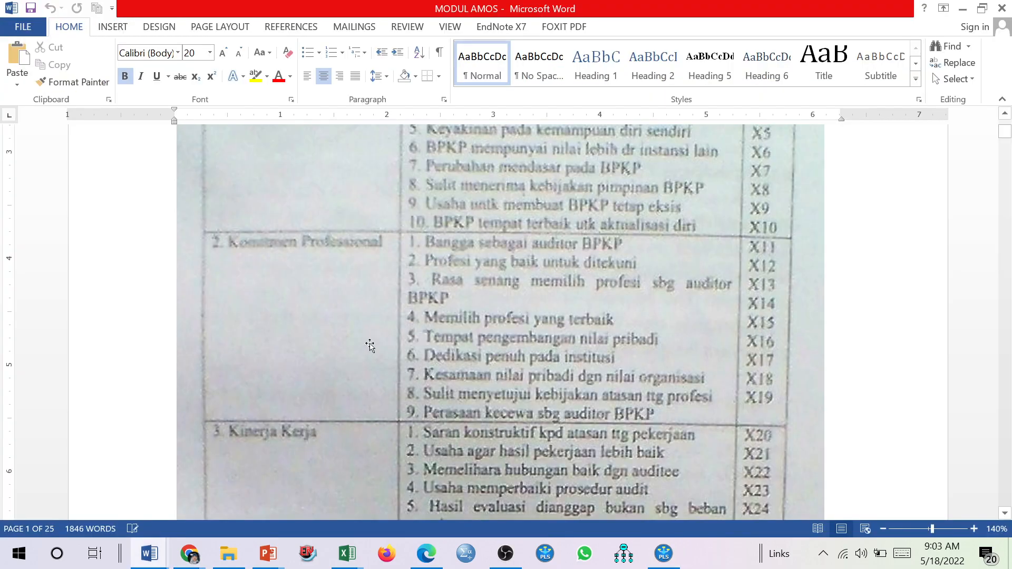
scroll(365, 346, down, 4)
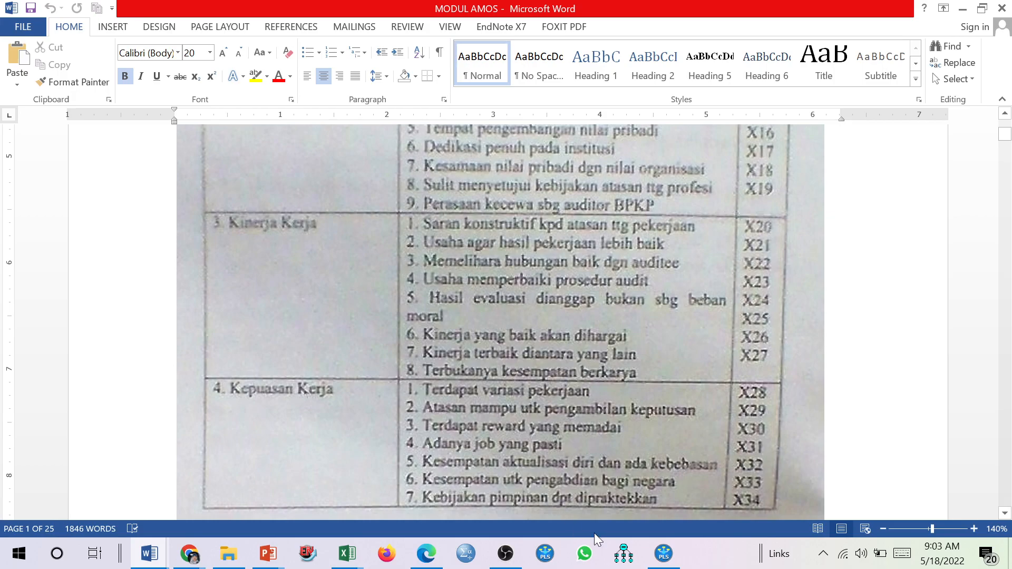
click(662, 554)
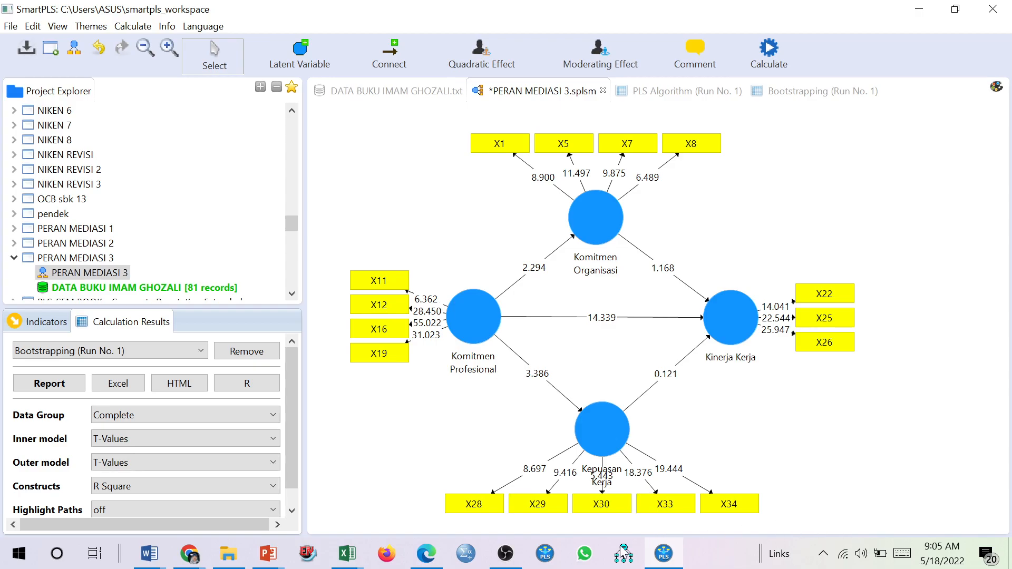
click(505, 556)
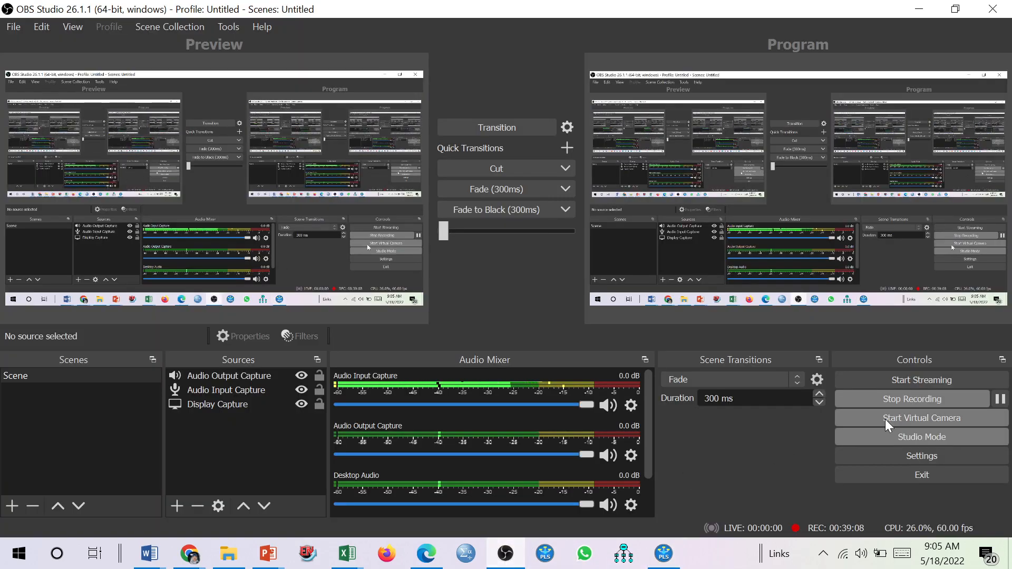